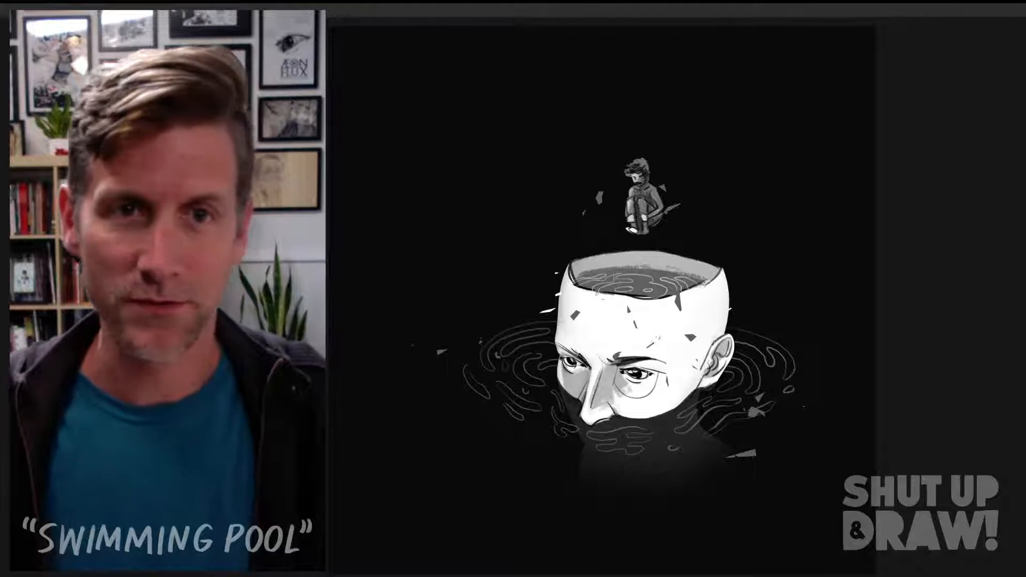
Step: Bring back the hidden panels and add a solid black (000000) colour fill layer above group 1
key("Tab")
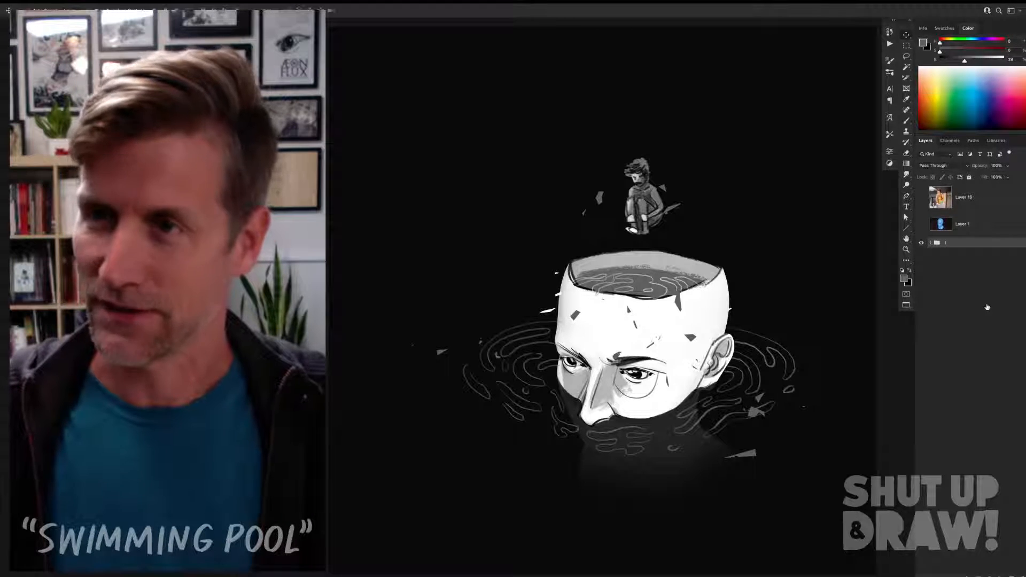
left_click(991, 574)
left_click(996, 394)
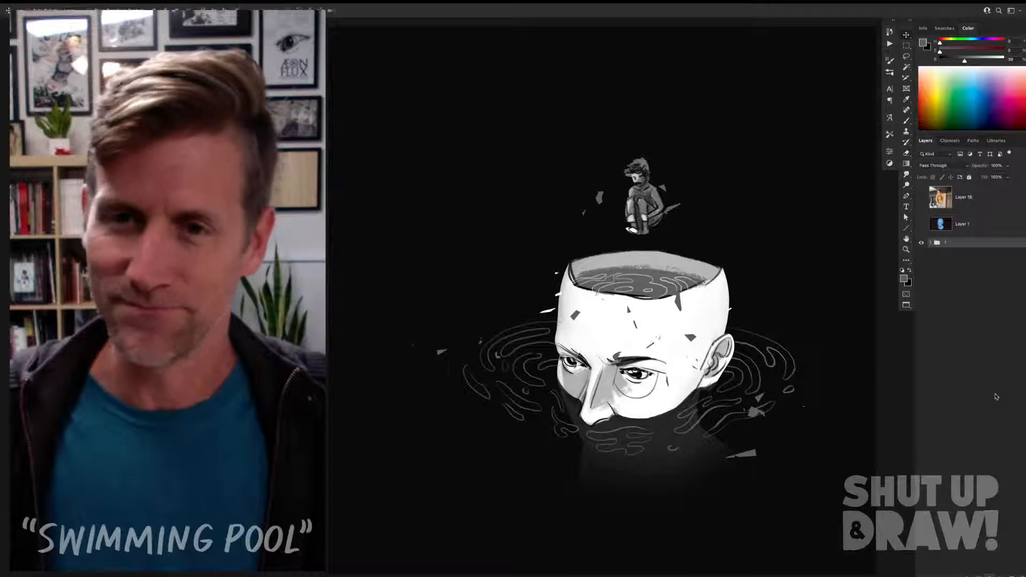
left_click_drag(794, 398, 718, 458)
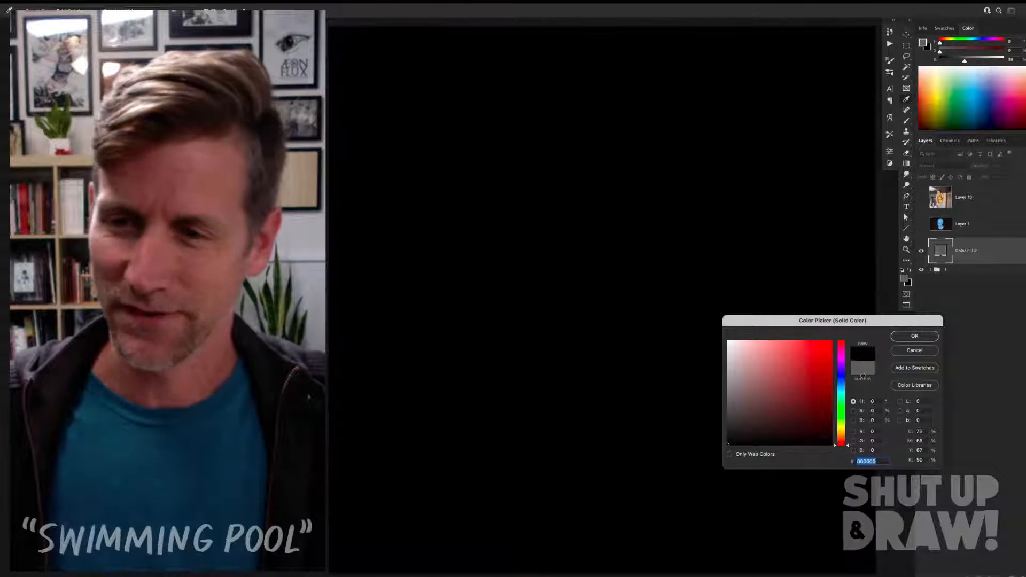
left_click(914, 336)
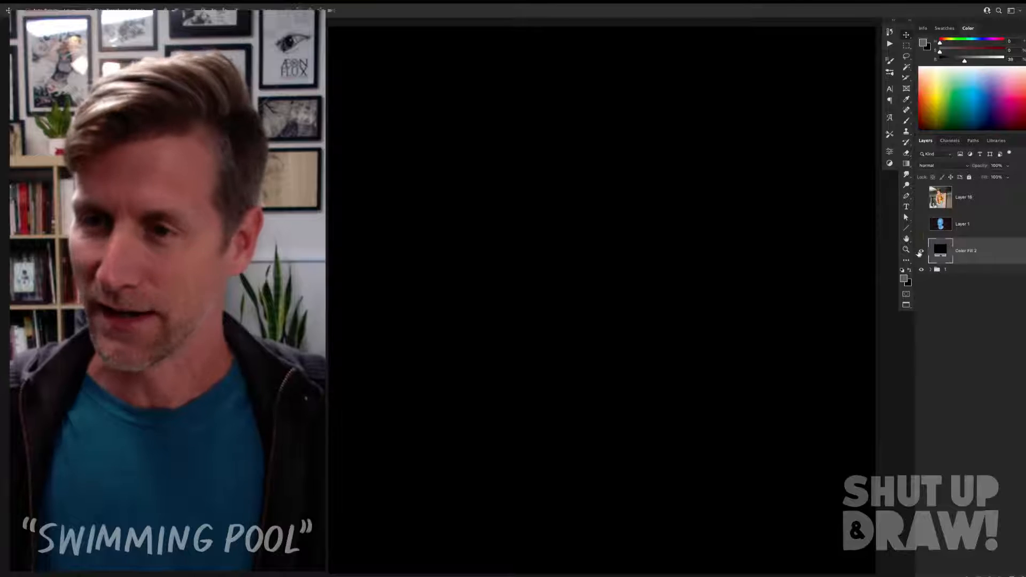
Step: Hide the black fill layer to review the illustration underneath
left_click(920, 252)
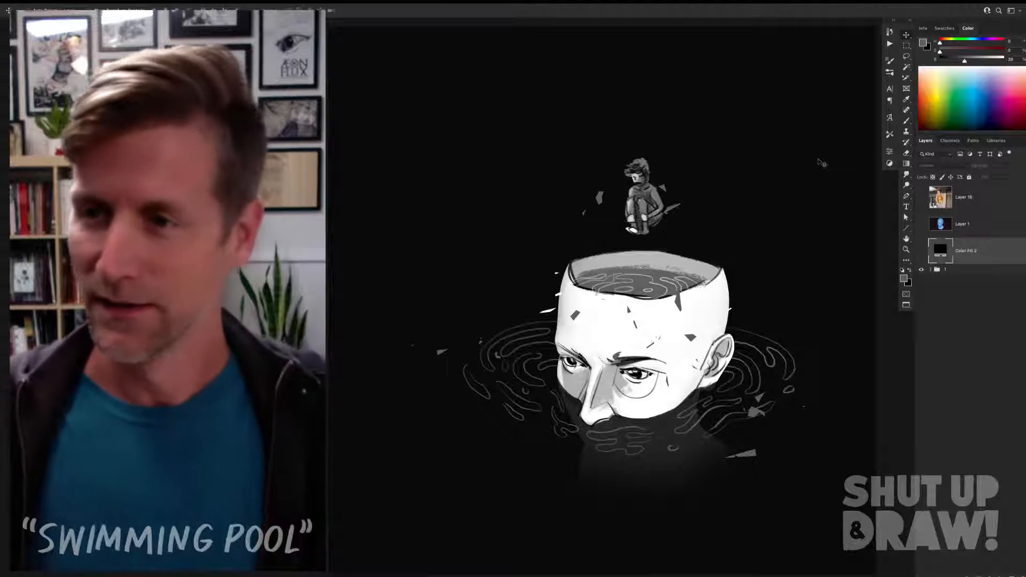
scroll(822, 163, "left", 1)
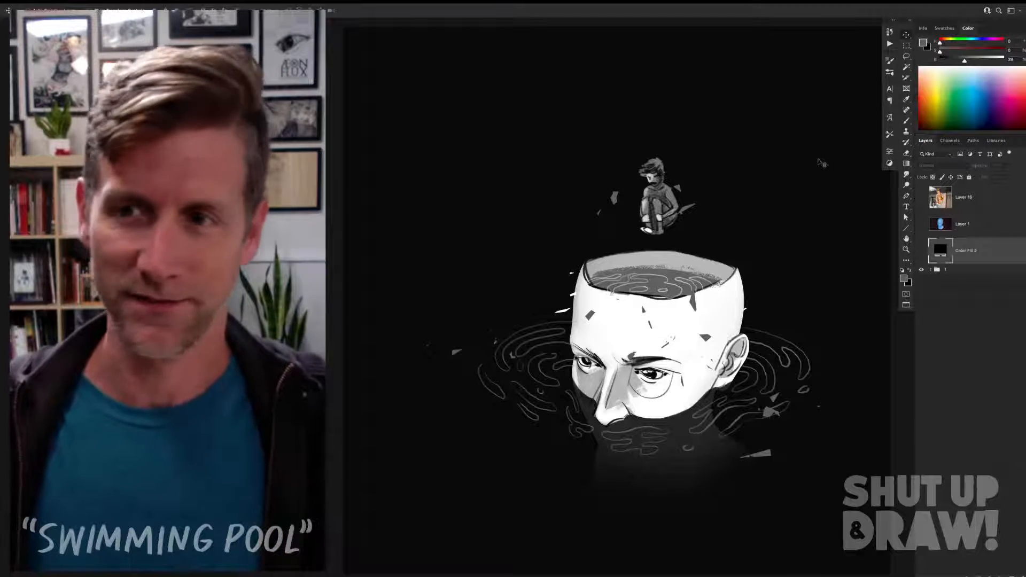
scroll(820, 160, "left", 1)
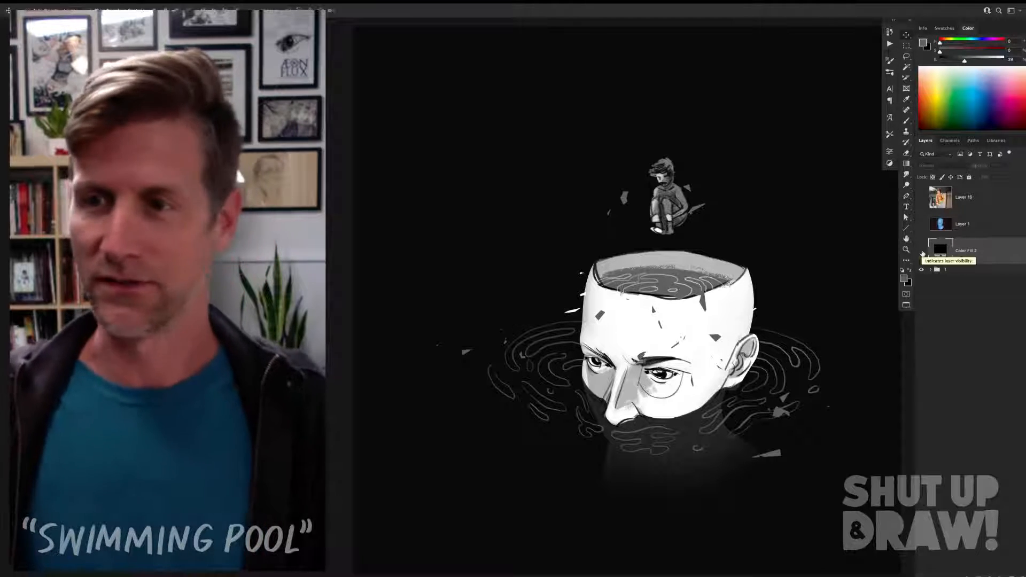
Step: Show the black fill layer and Layer 1 with the blue 3D head, and select Layer 1
left_click(922, 253)
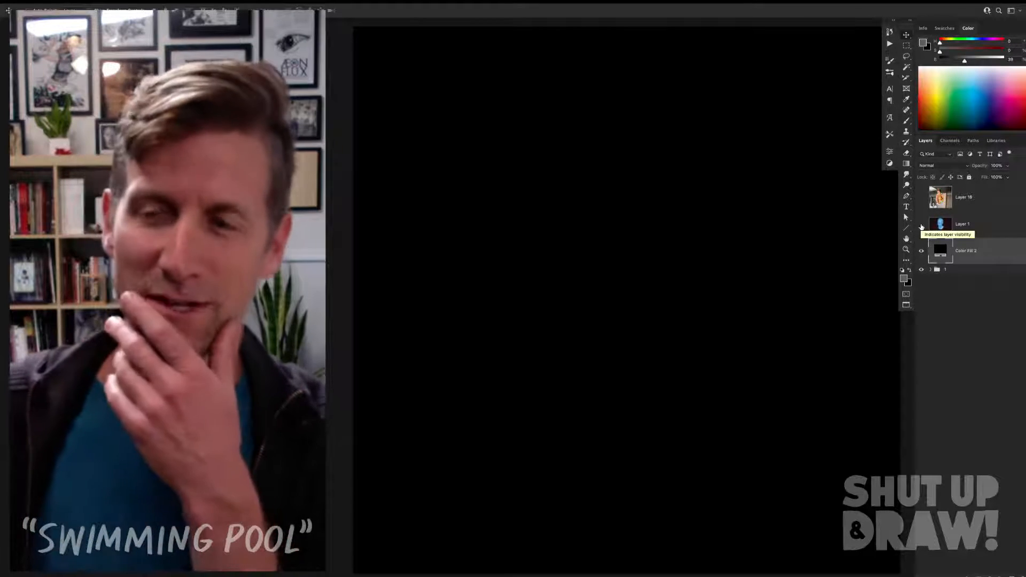
left_click(921, 226)
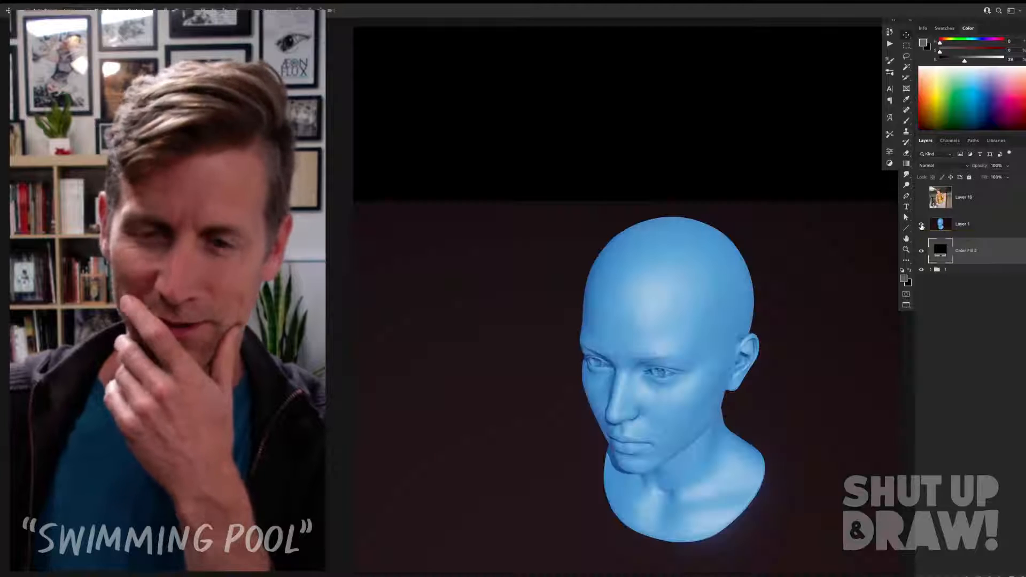
left_click(943, 229)
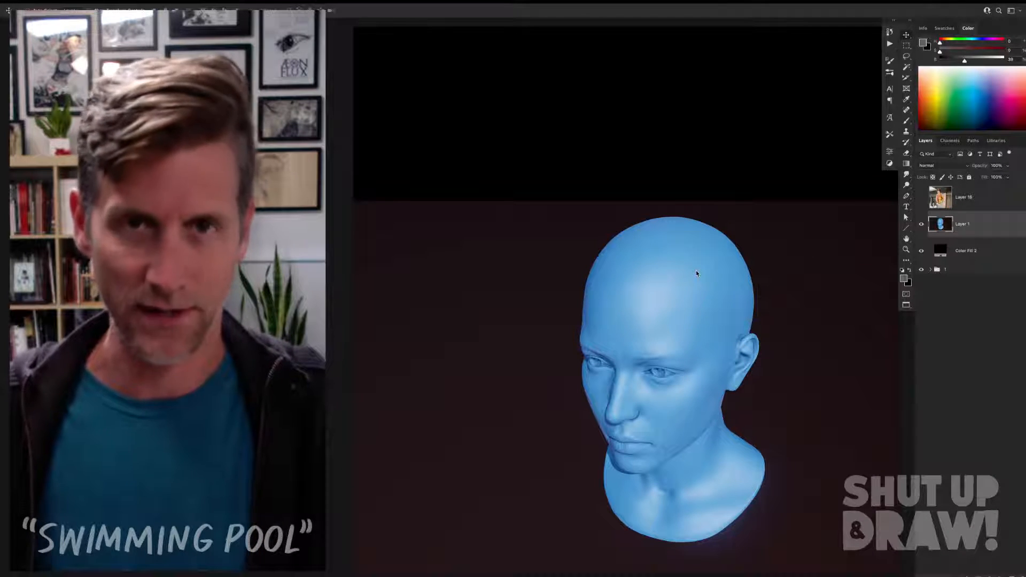
key("ctrl+t")
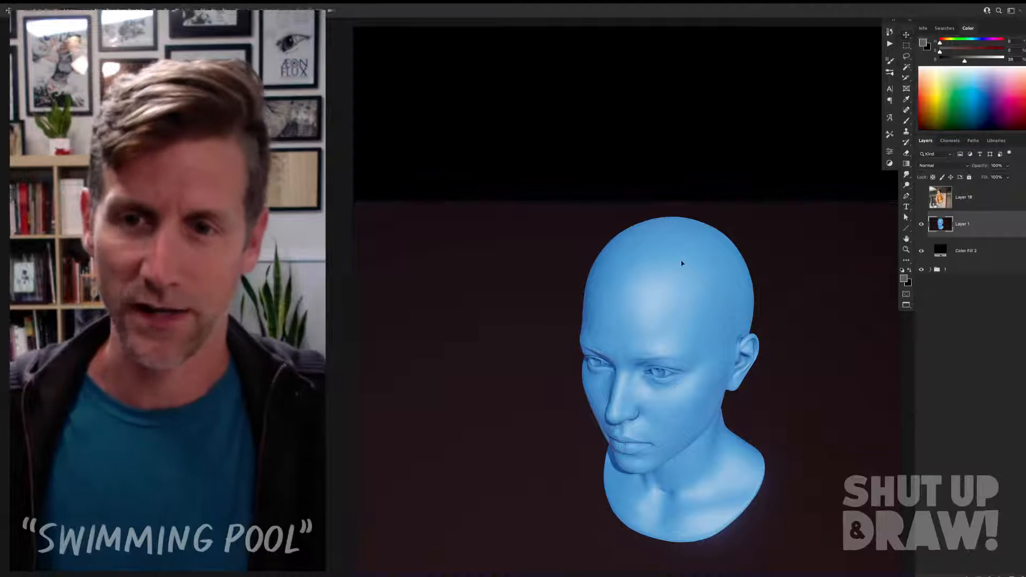
key("Return")
left_click_drag(691, 311, 675, 234)
key("ctrl+z")
key("ctrl+z")
Step: Remove the dark background around the blue head with the Magic Wand, and shrink and reposition the head on the canvas
key("w")
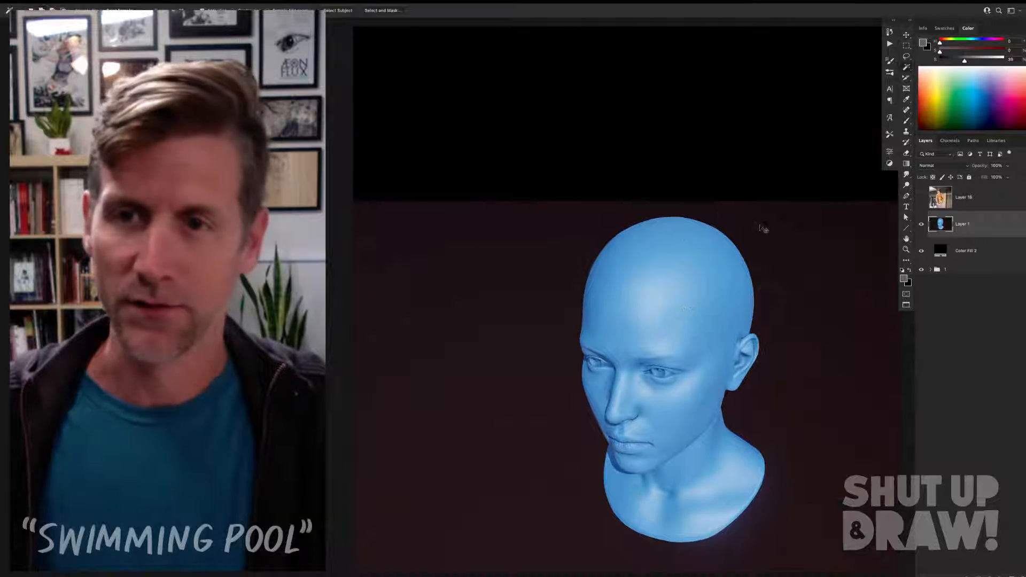
key("ctrl+t")
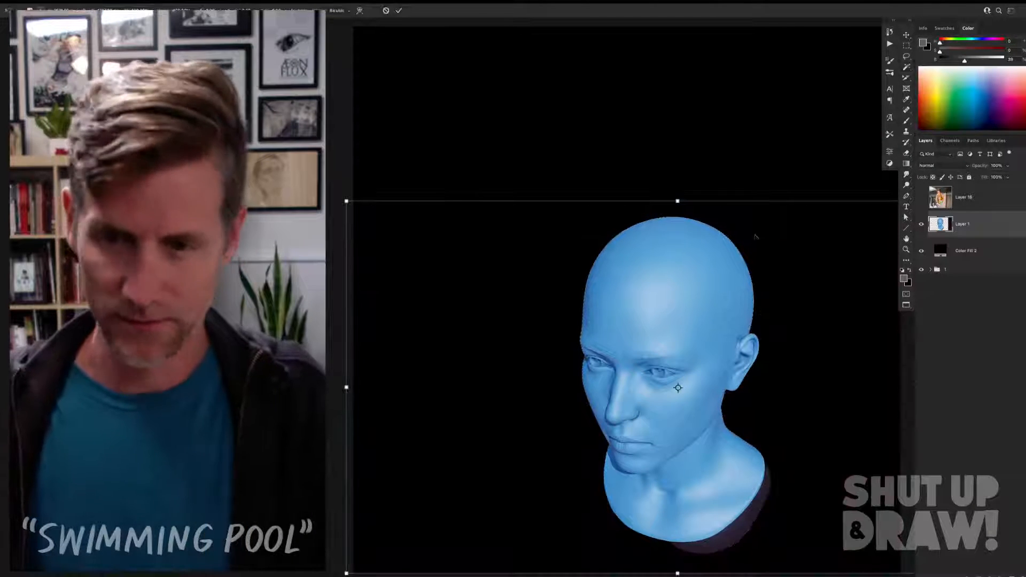
left_click_drag(347, 202, 410, 241)
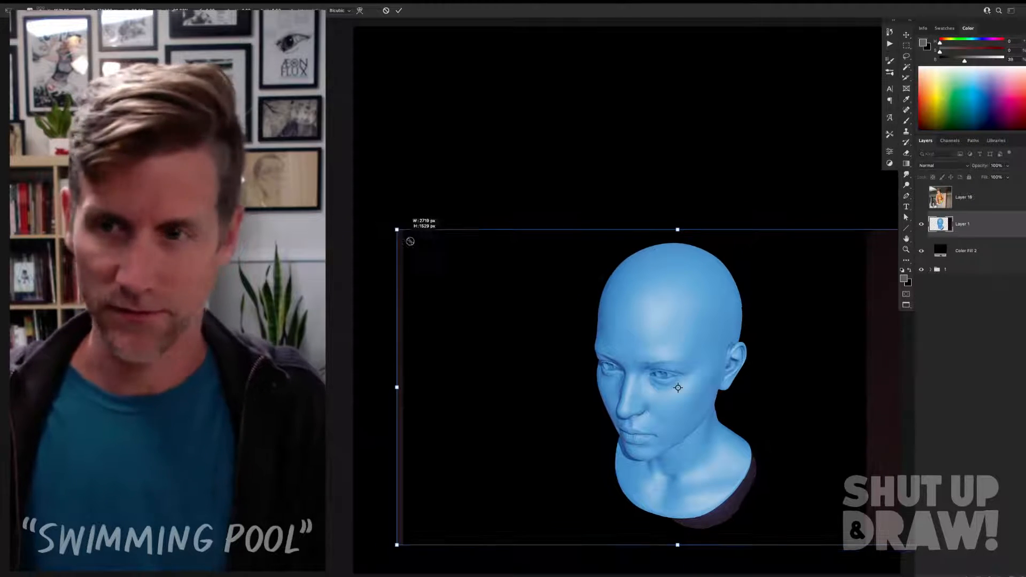
key("Return")
left_click_drag(649, 314, 603, 282)
Step: Clear the leftover background strips on both sides by marquee-selecting the head, inverting the selection, deleting and deselecting
key("m")
left_click_drag(760, 169, 529, 539)
key("ctrl+shift+i")
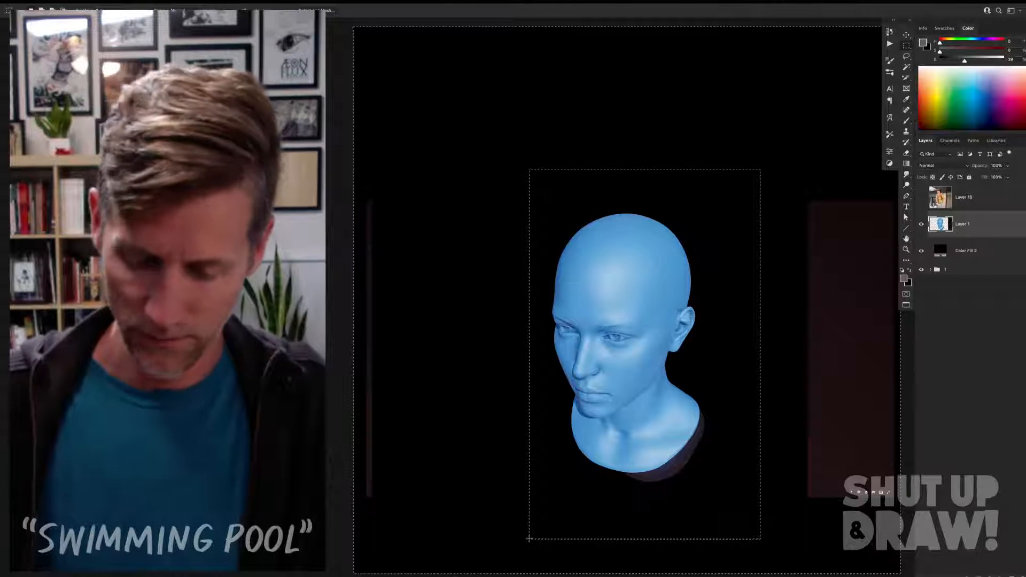
key("alt+BackSpace")
key("Delete")
key("ctrl+d")
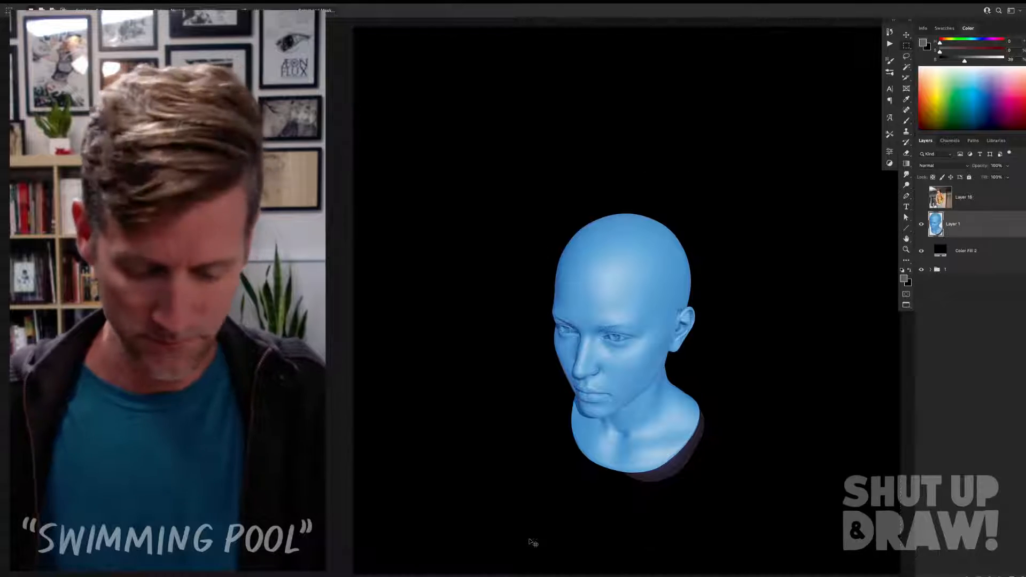
Step: Enlarge the blue head with Free Transform and position it near the middle of the canvas
key("ctrl+t")
left_click_drag(704, 212, 739, 189)
key("Return")
left_click_drag(672, 273, 689, 255)
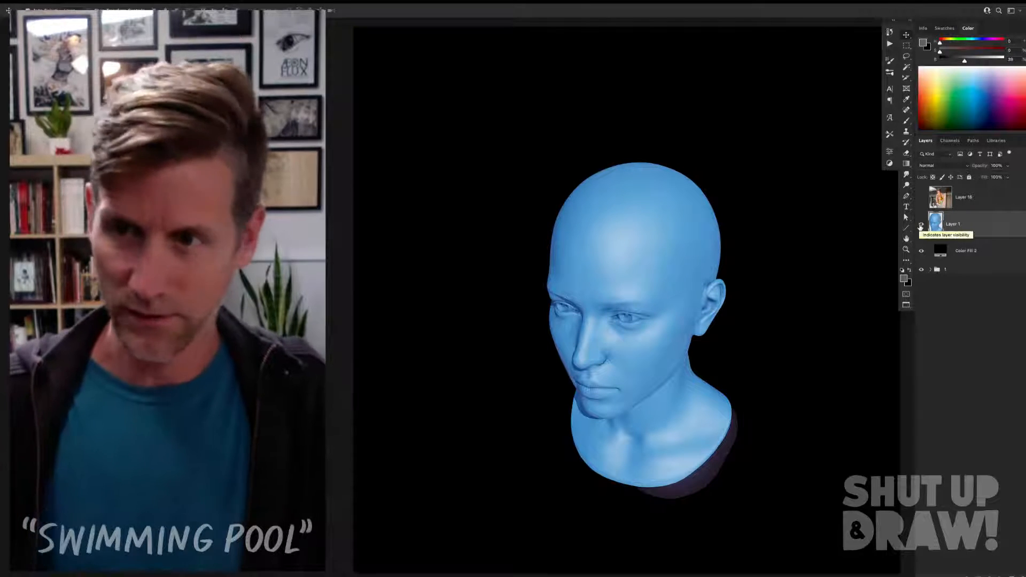
Step: Desaturate the head layer and add a Black & White adjustment layer above it with the Default preset
key("ctrl+shift+u")
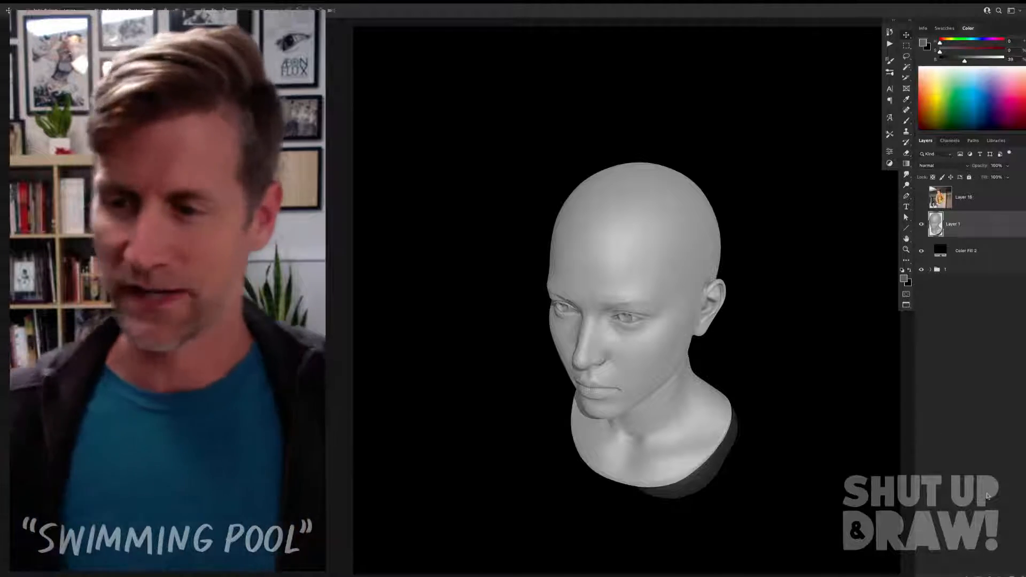
left_click(977, 576)
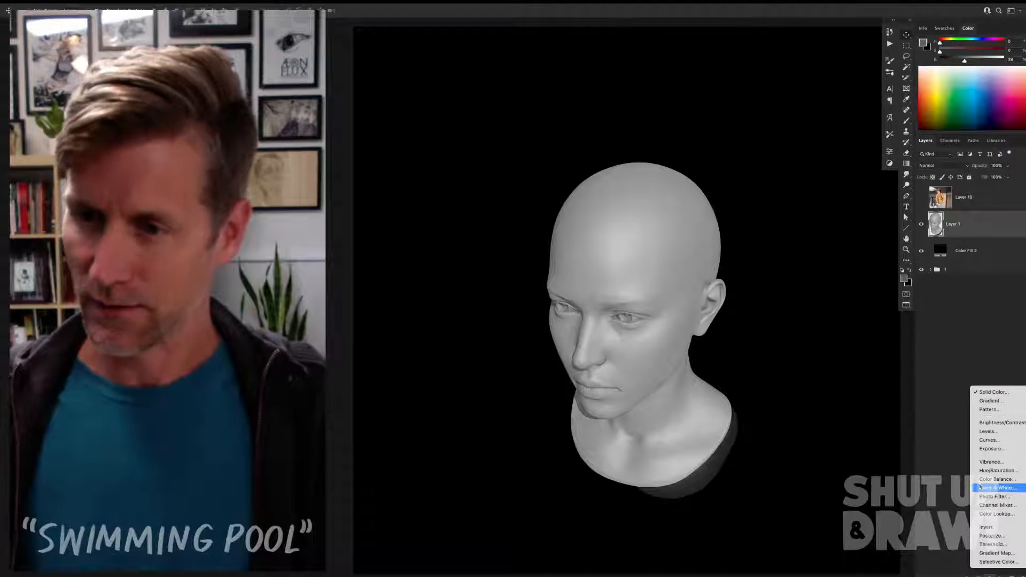
left_click(995, 487)
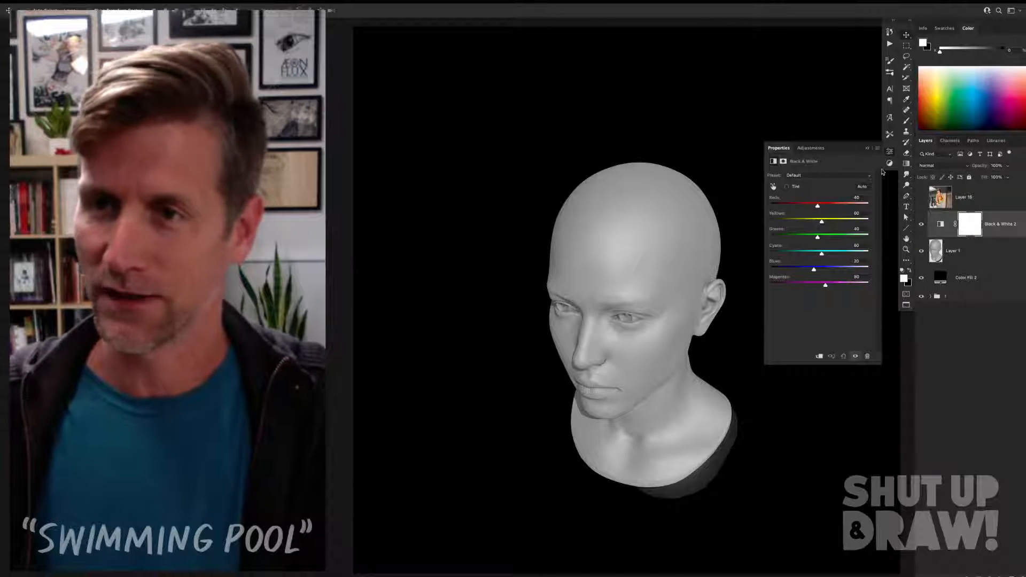
left_click(868, 148)
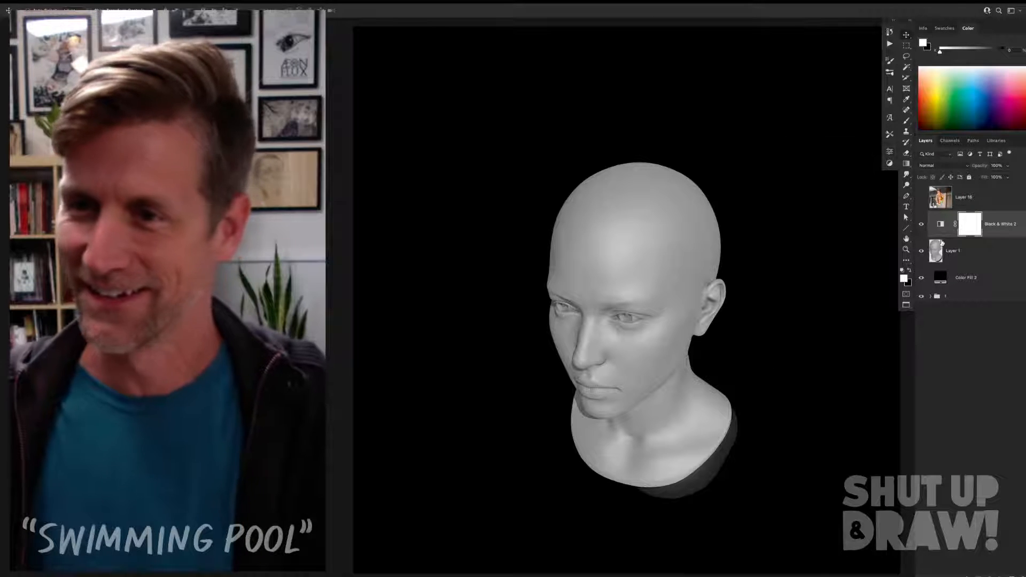
Step: Select Layer 1 with the head and add a layer mask to it
left_click(982, 256)
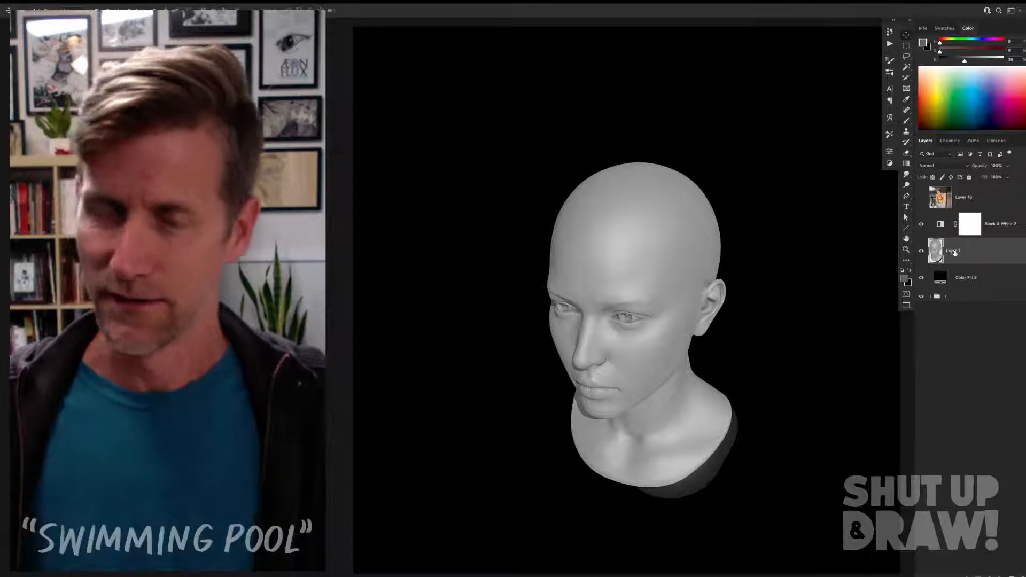
key("ctrl+t")
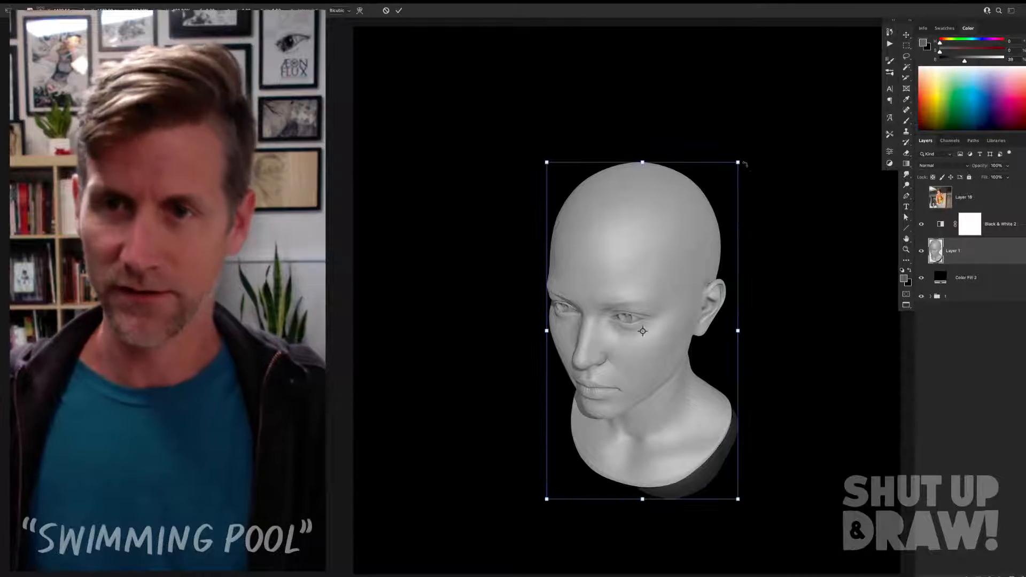
key("Return")
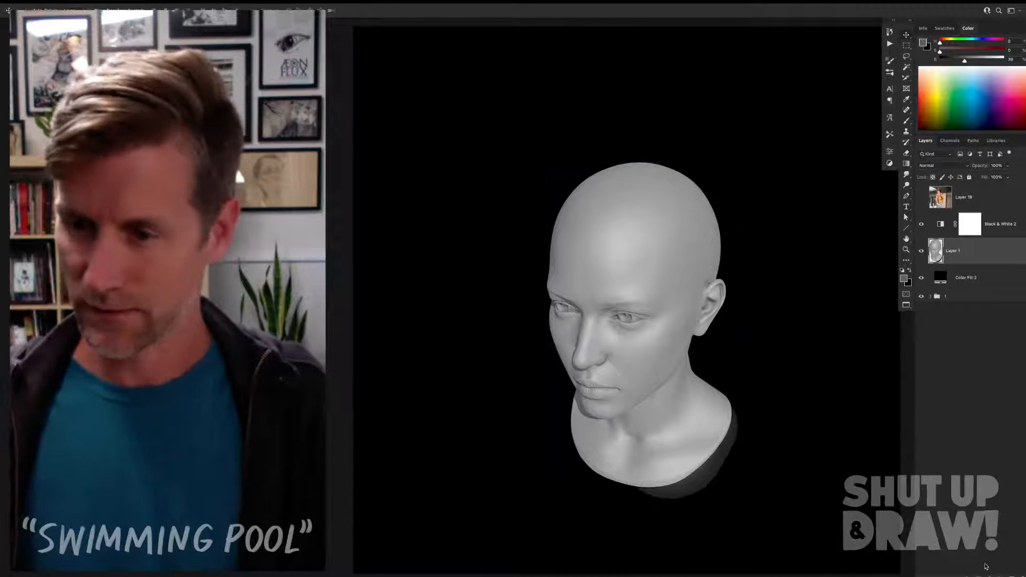
left_click(979, 575)
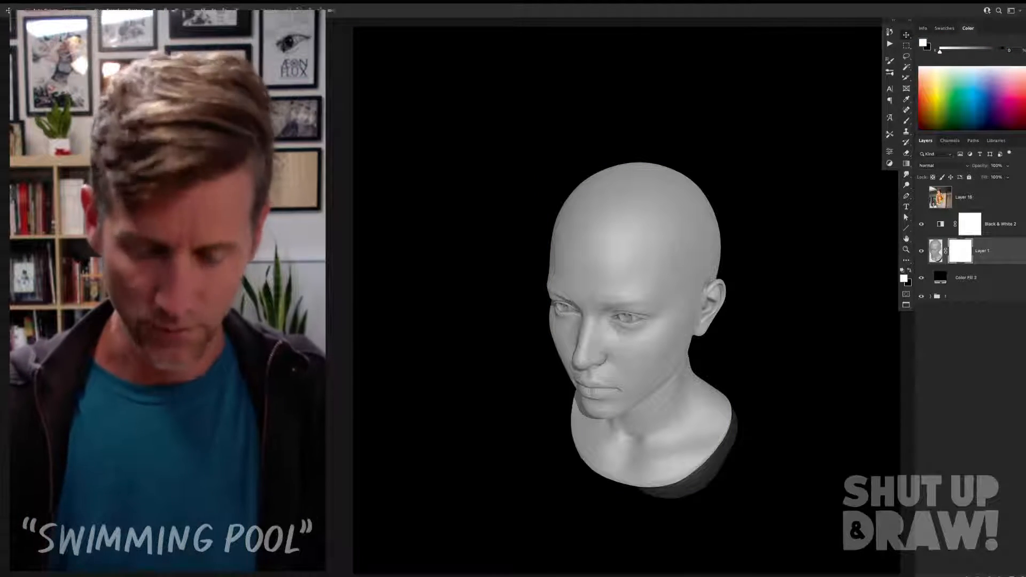
Step: Paint a thin black waterline on the head's layer mask, running across the cheeks and under the nose to the jaw below the ear
key("b")
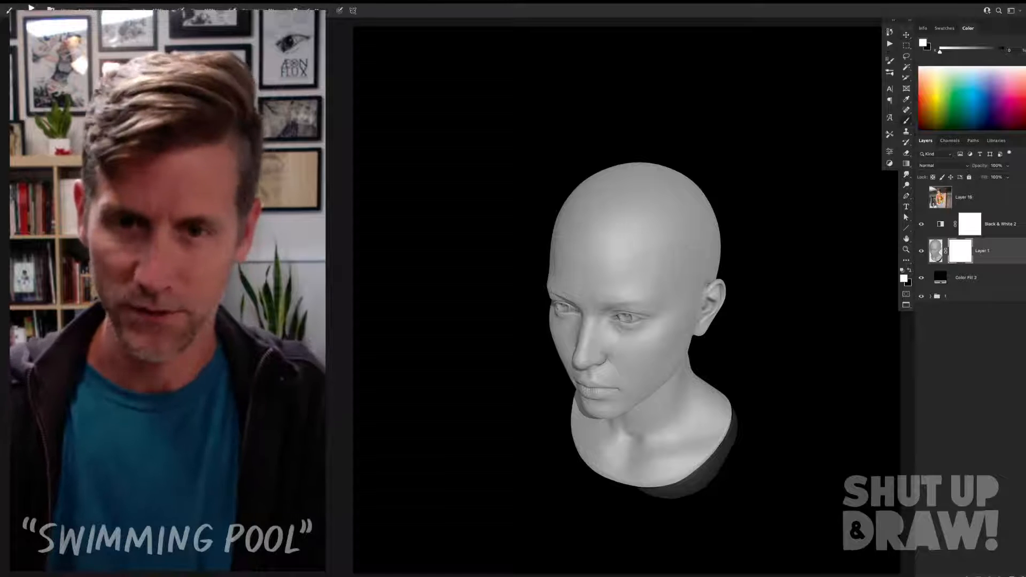
right_click(827, 320)
key("Return")
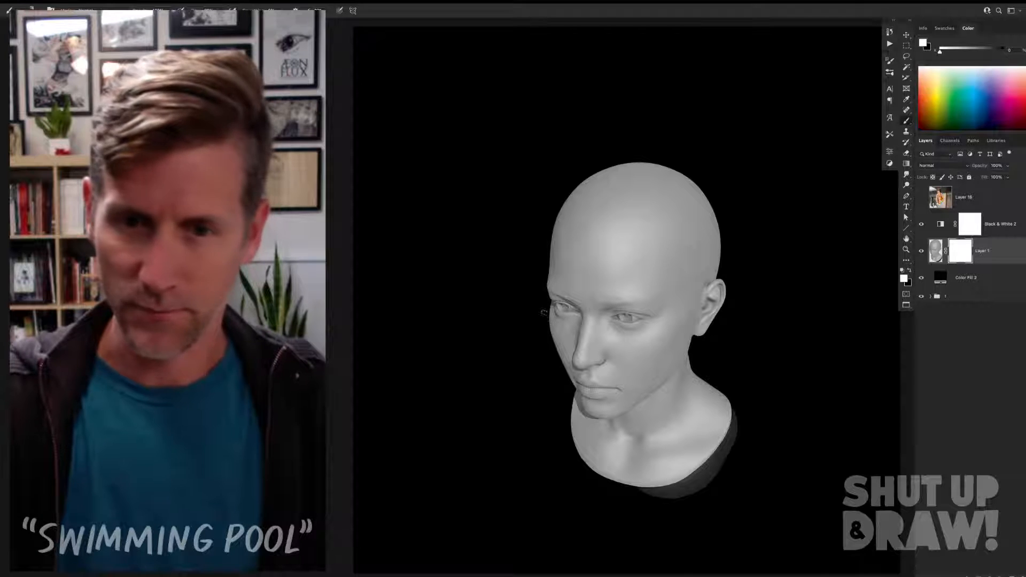
key("x")
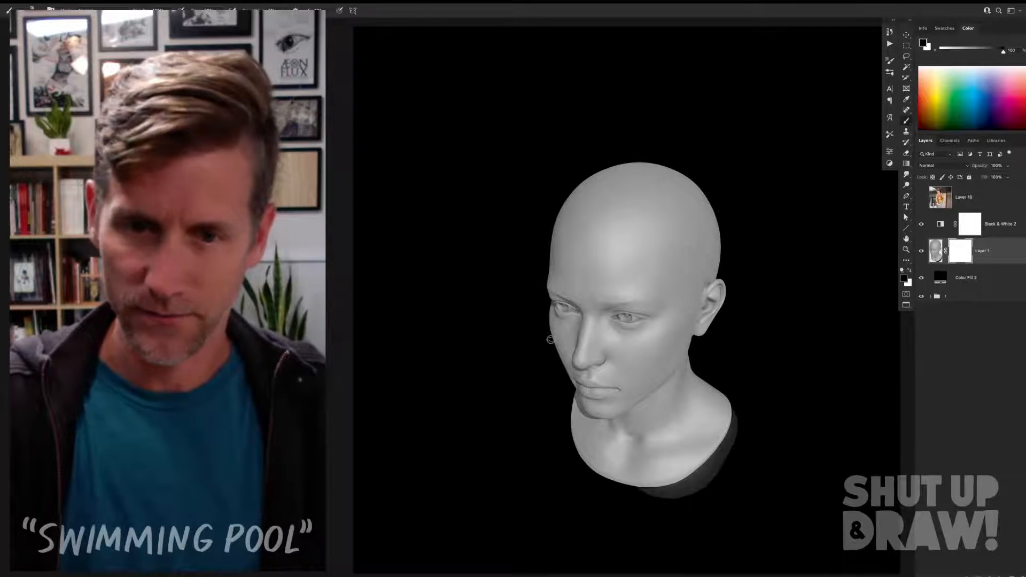
mouse_move(550, 328)
left_mouse_down()
mouse_move(576, 348)
mouse_move(560, 342)
mouse_move(582, 373)
left_mouse_up()
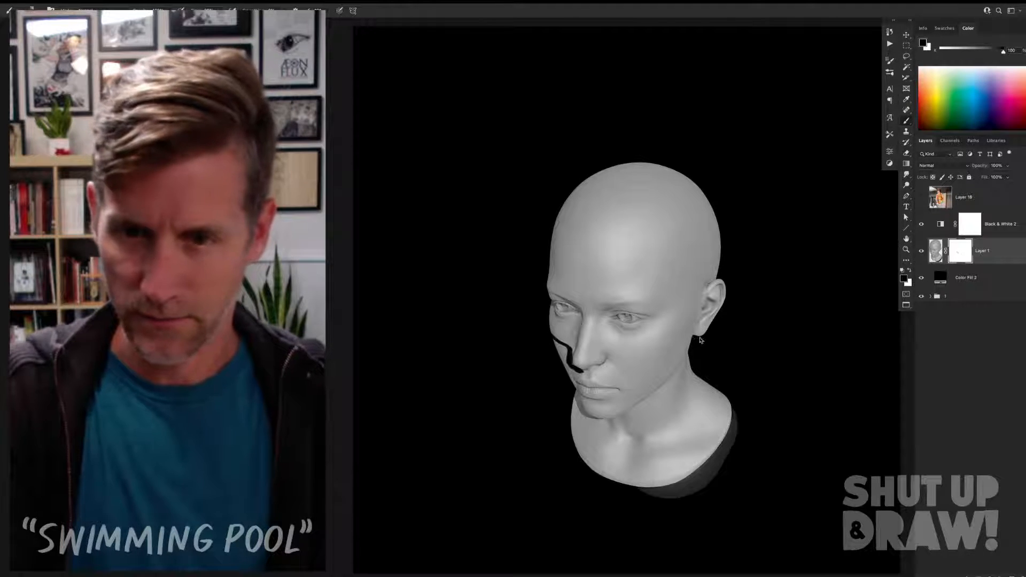
left_click_drag(694, 340, 627, 368)
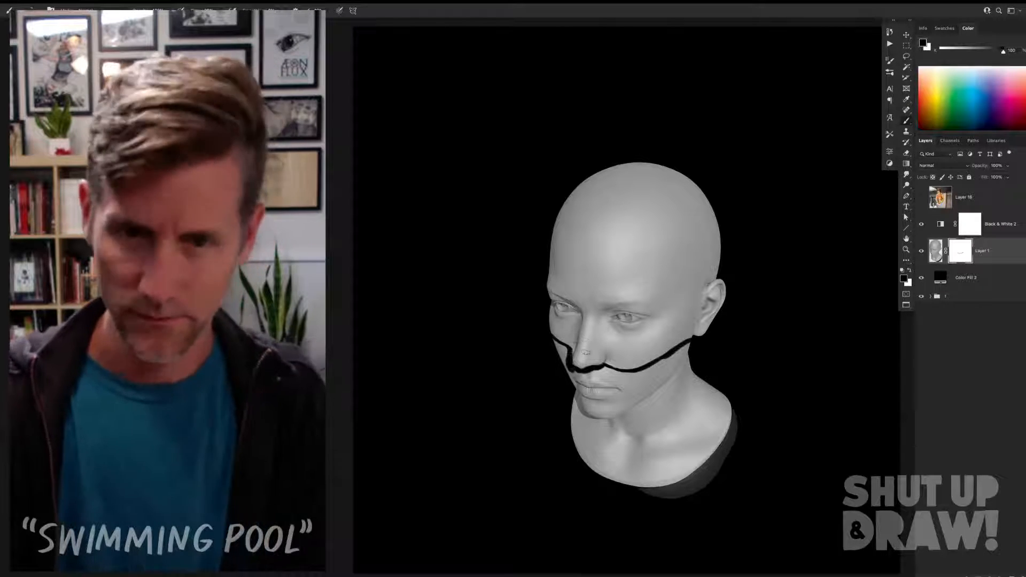
Step: Lasso the mouth, chin and neck below the waterline and fill the selection with black on the mask to hide them
key("l")
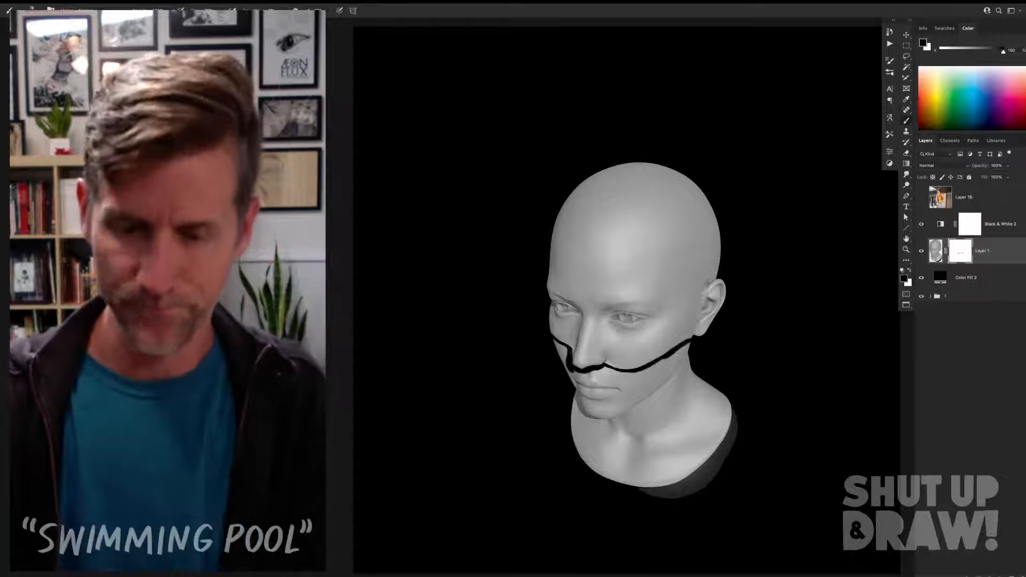
left_click_drag(532, 329, 559, 342)
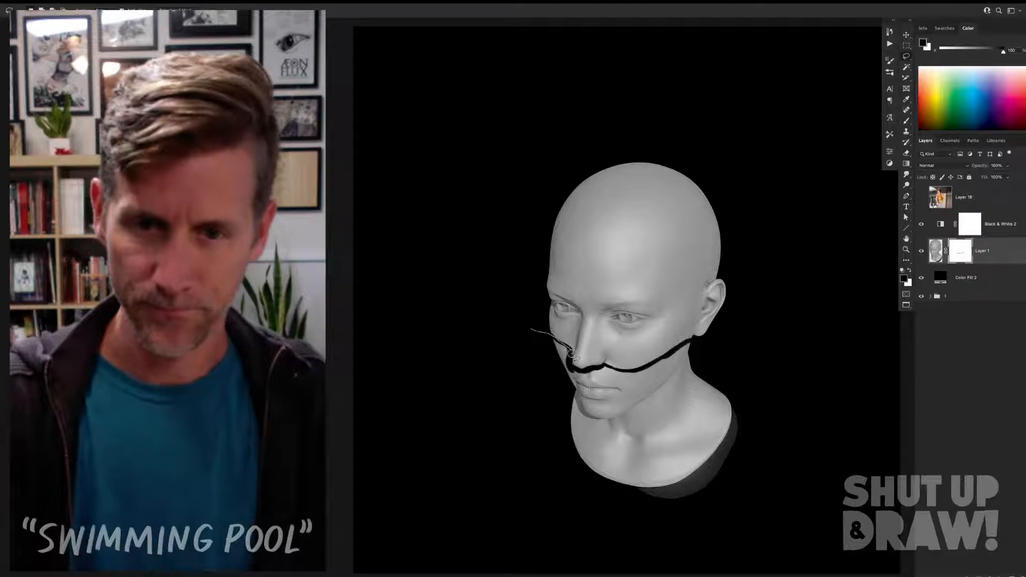
mouse_move(620, 376)
left_mouse_down()
mouse_move(758, 441)
mouse_move(632, 533)
mouse_move(474, 360)
left_mouse_up()
key("alt+BackSpace")
key("ctrl+d")
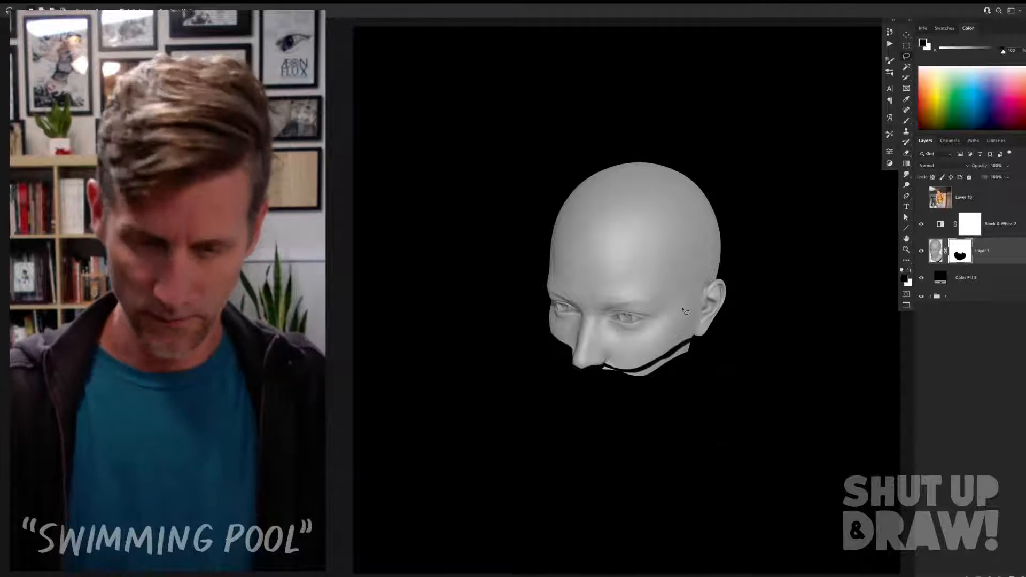
Step: Brush black on the mask over the remaining sliver below the waterline, and make the head layer's image active instead of its mask
key("b")
mouse_move(608, 369)
left_mouse_down()
mouse_move(660, 369)
mouse_move(642, 372)
mouse_move(689, 348)
left_mouse_up()
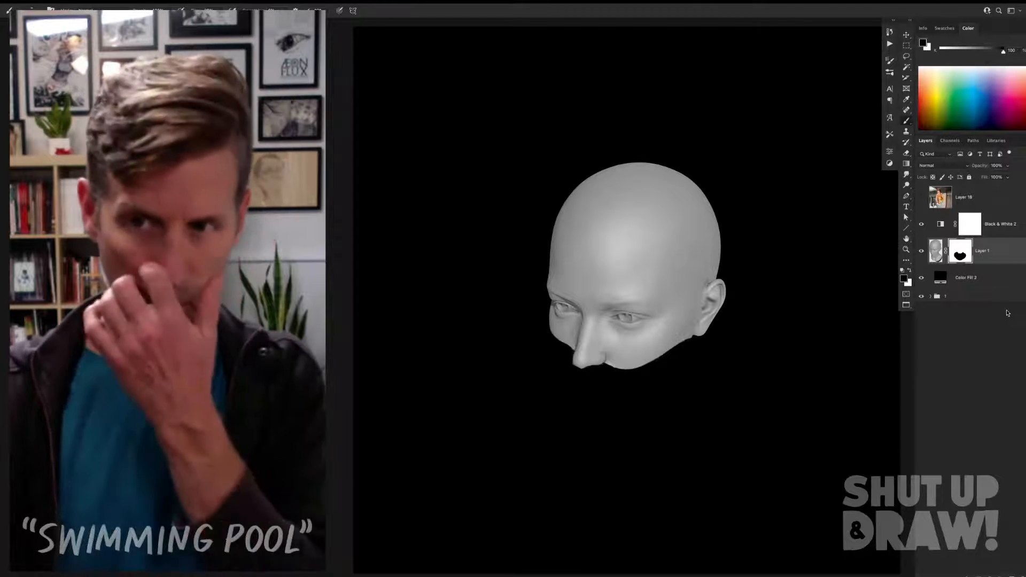
left_click(936, 251)
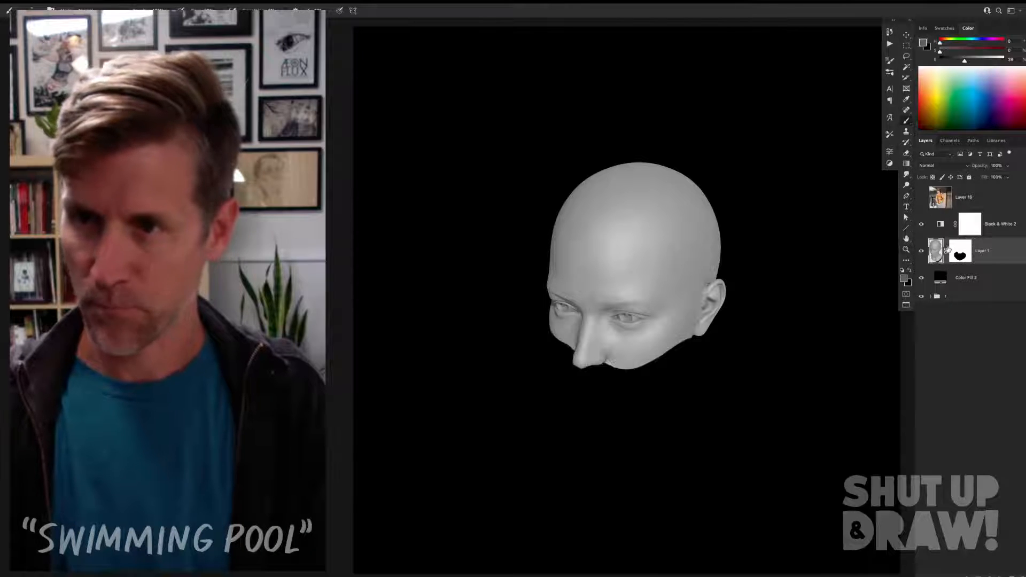
Step: Brighten the head image with Levels by lowering the white input level until most of the grey skin turns white
key("ctrl+l")
left_click_drag(812, 153, 768, 154)
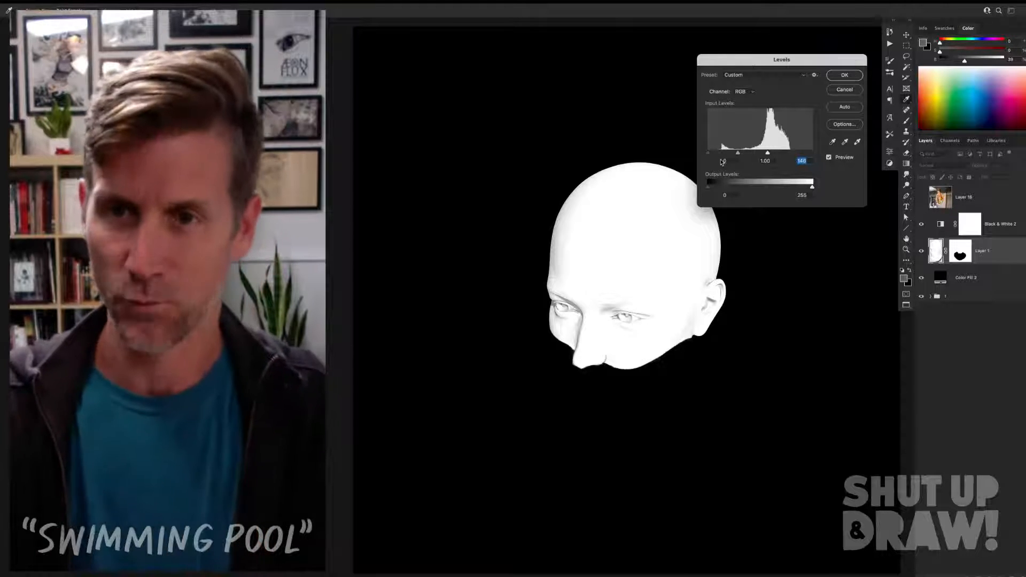
left_click_drag(710, 154, 775, 154)
left_click(701, 154)
left_click(841, 76)
Step: Delete the layer mask of the Black & White 2 adjustment layer
key("v")
right_click(974, 239)
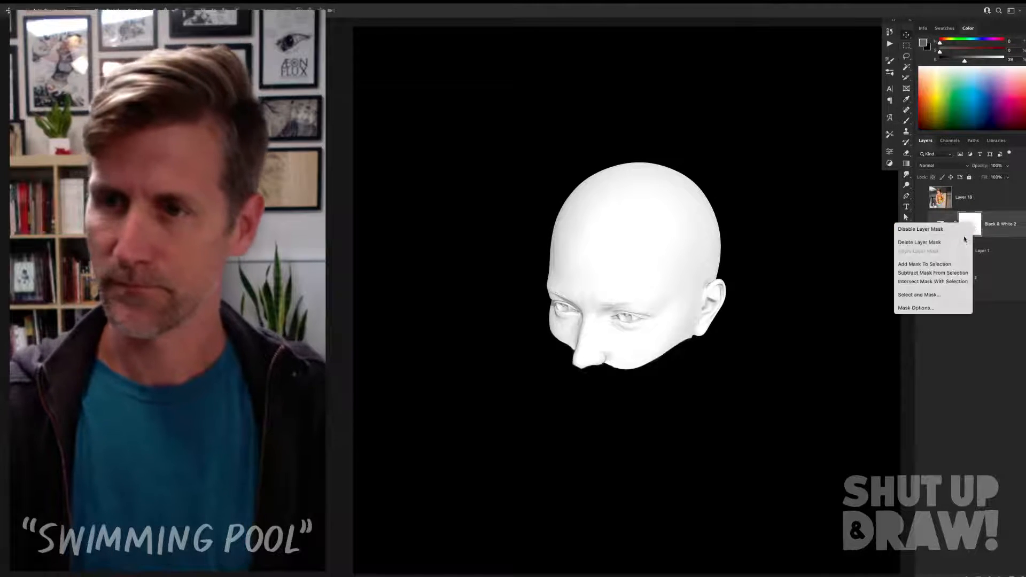
left_click(962, 239)
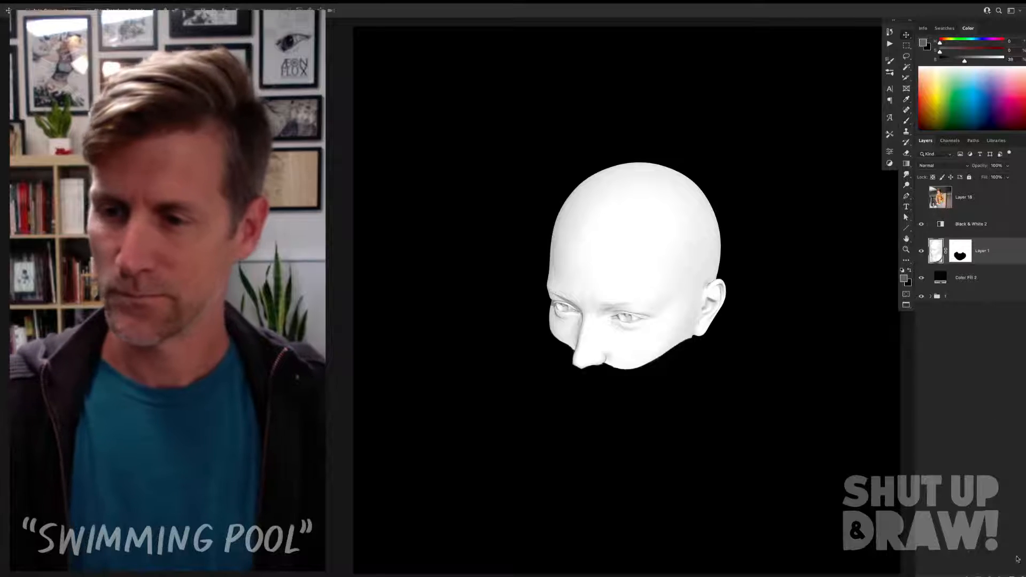
Step: Add a new empty layer above Layer 1 and ready the Brush with the default black foreground colour
key("ctrl+shift+alt+n")
key("b")
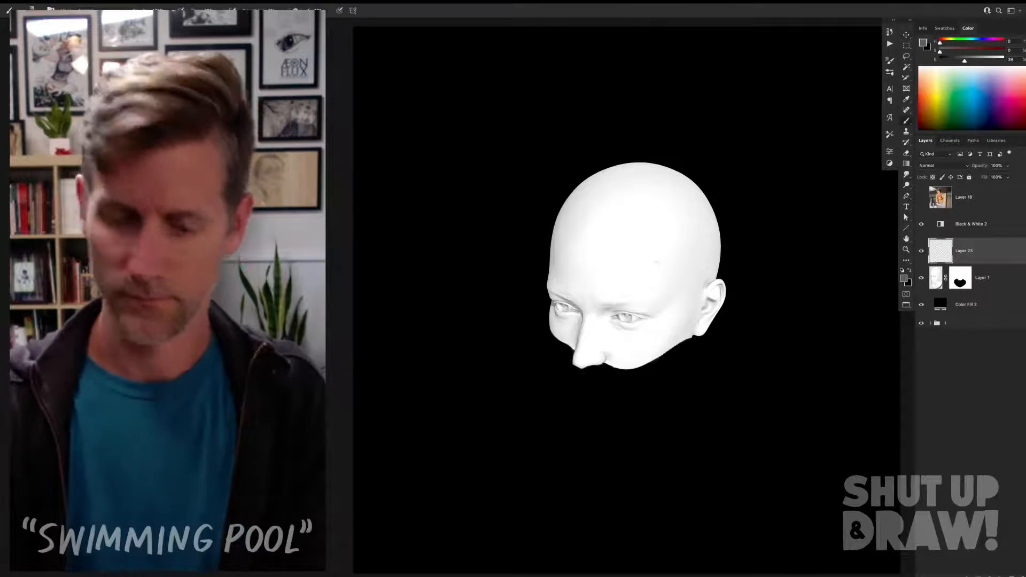
key("d")
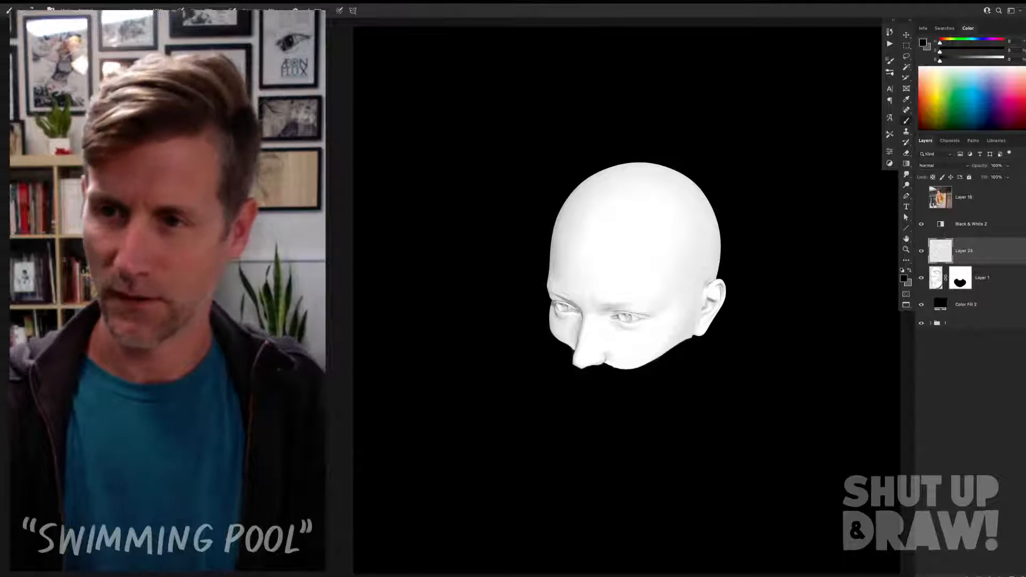
Step: Lighten the head image on Layer 1 further by setting the Levels midtone value to 2.4
left_click(937, 277)
key("ctrl+l")
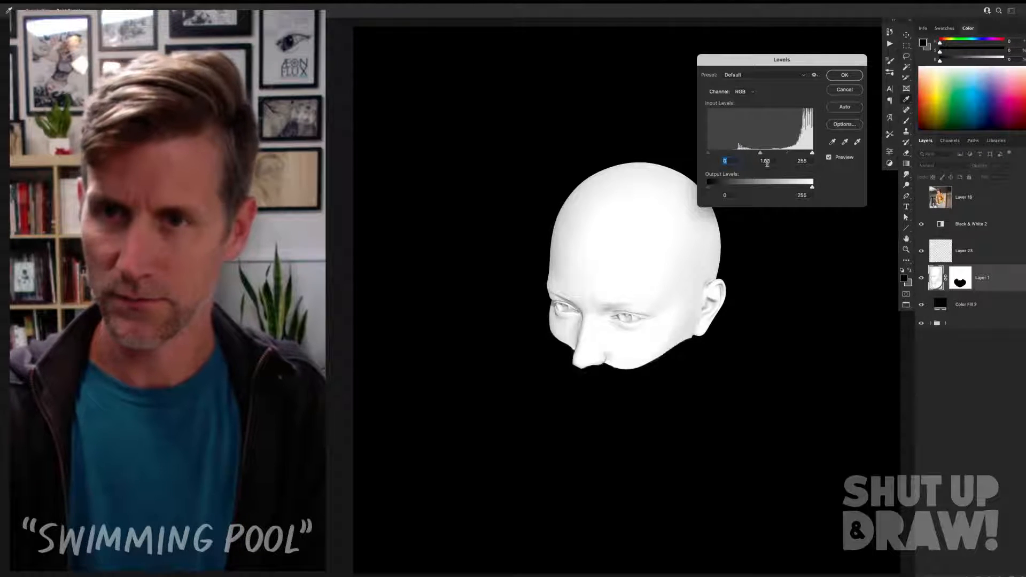
type("1.3")
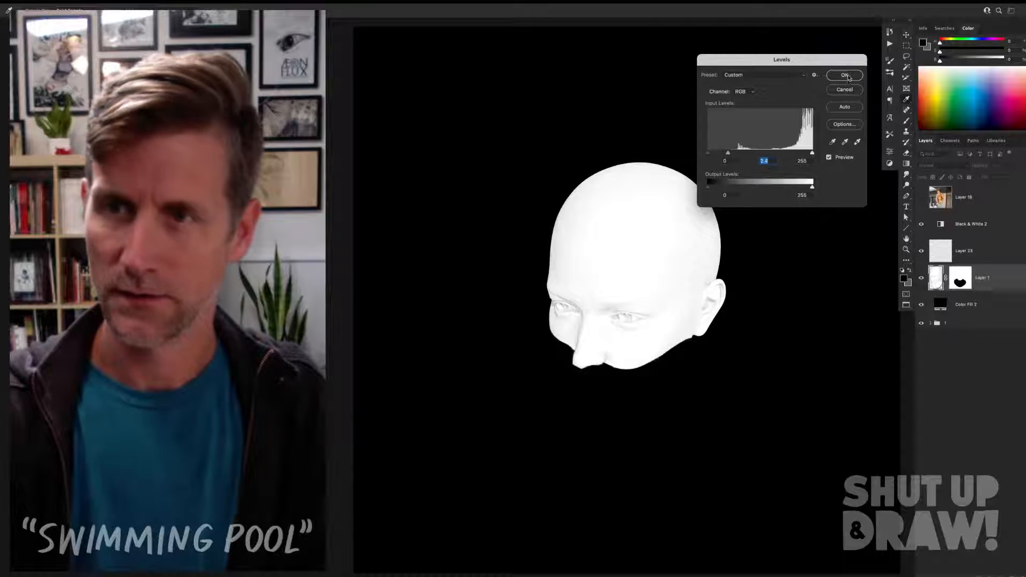
left_click(846, 75)
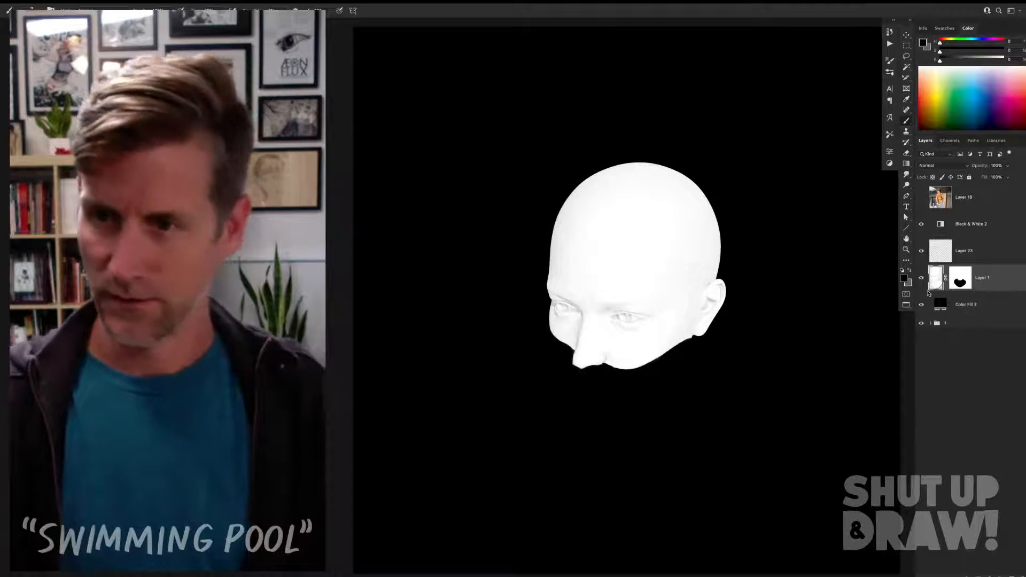
Step: On Layer 23, ink both eyebrows in black and carry the far brow's line down the side of the nose
left_click(941, 250)
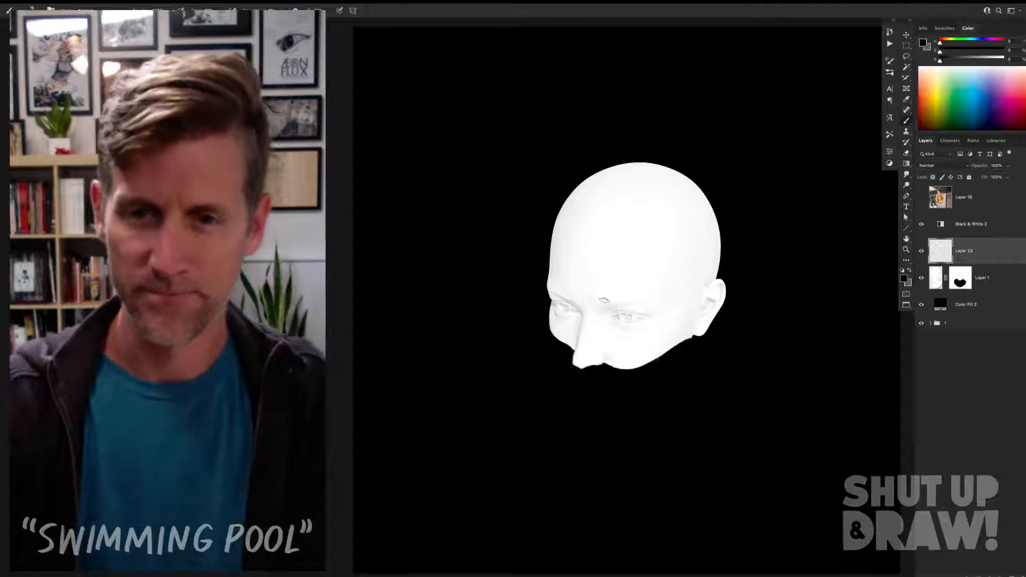
left_click_drag(593, 302, 618, 306)
key("ctrl+z")
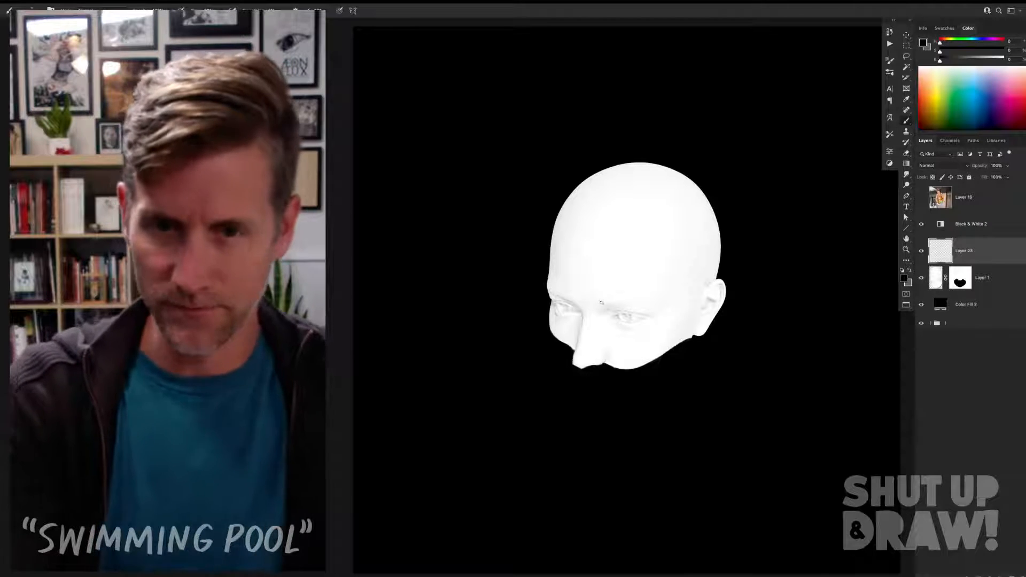
left_click_drag(596, 301, 642, 301)
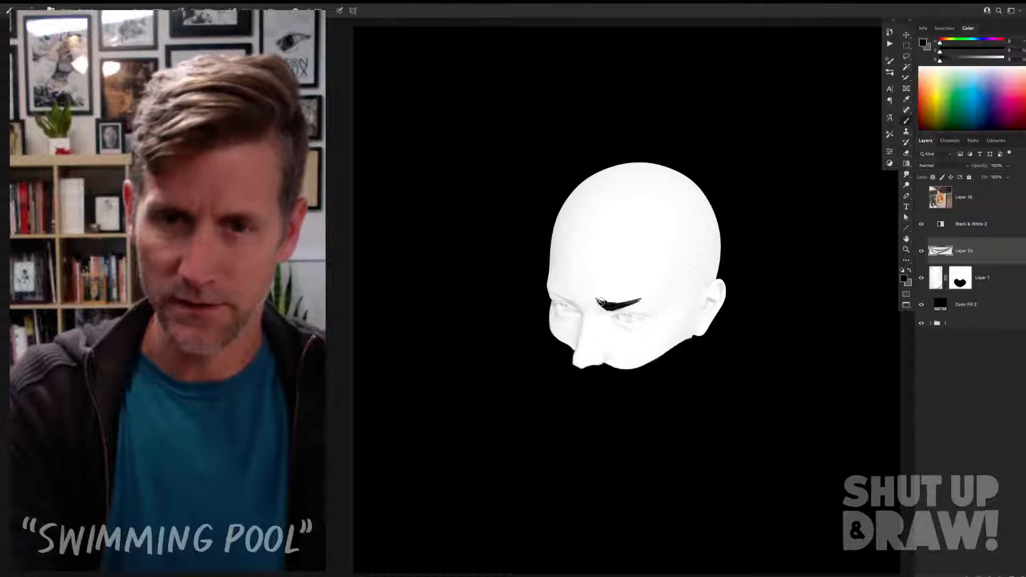
left_click_drag(549, 286, 568, 297)
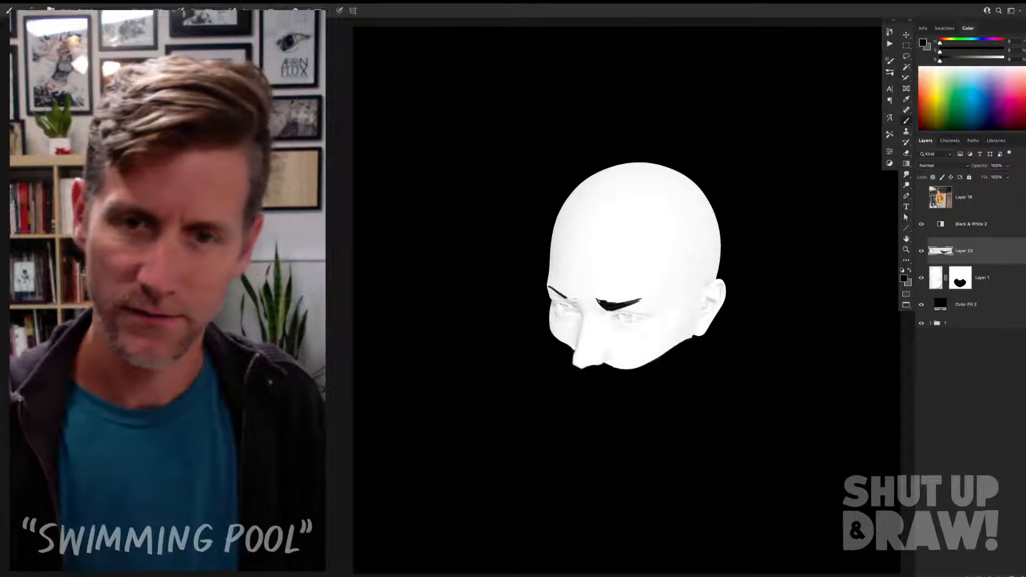
mouse_move(564, 299)
left_mouse_down()
mouse_move(580, 308)
mouse_move(573, 364)
left_mouse_up()
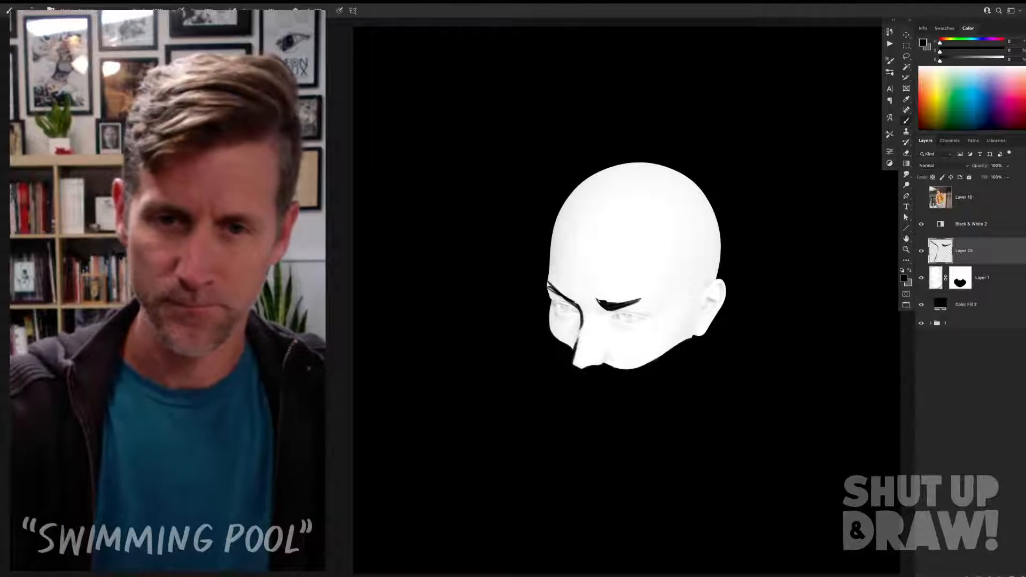
Step: Ink the far eye with black lid outlines, a dark pupil and a defined inner corner
mouse_move(555, 313)
left_mouse_down()
mouse_move(570, 299)
mouse_move(580, 313)
mouse_move(566, 318)
left_mouse_up()
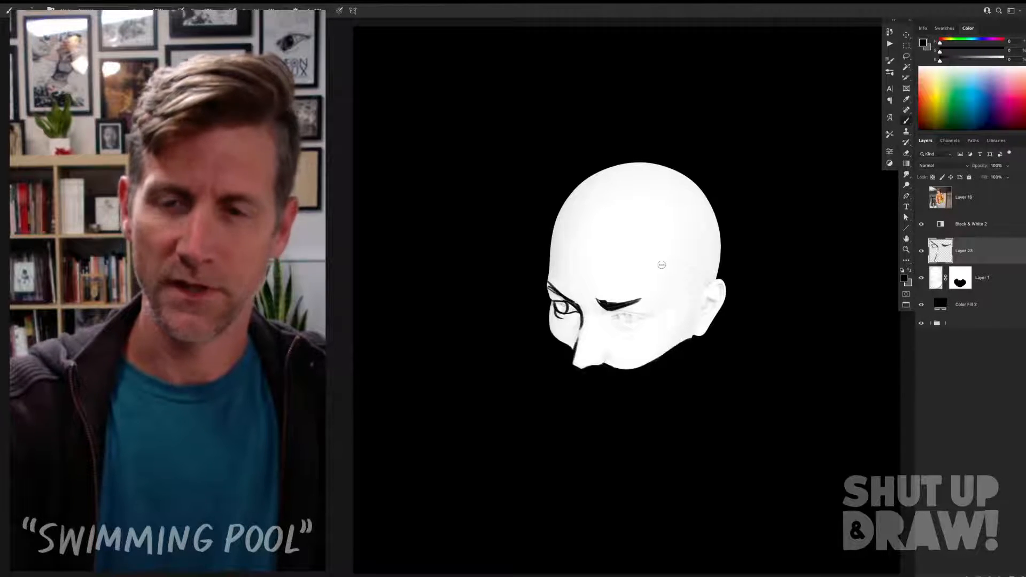
right_click(662, 264)
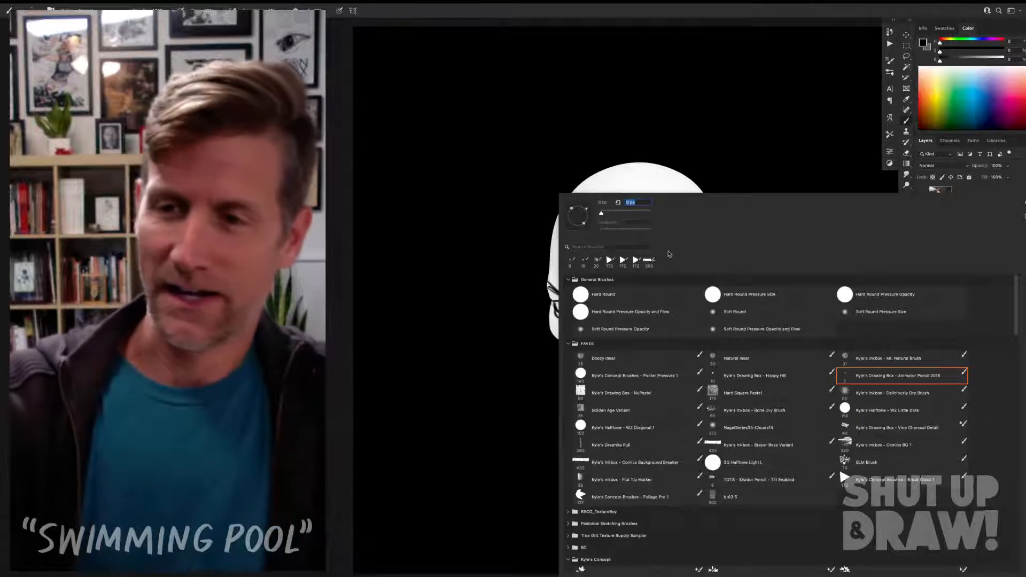
key("Escape")
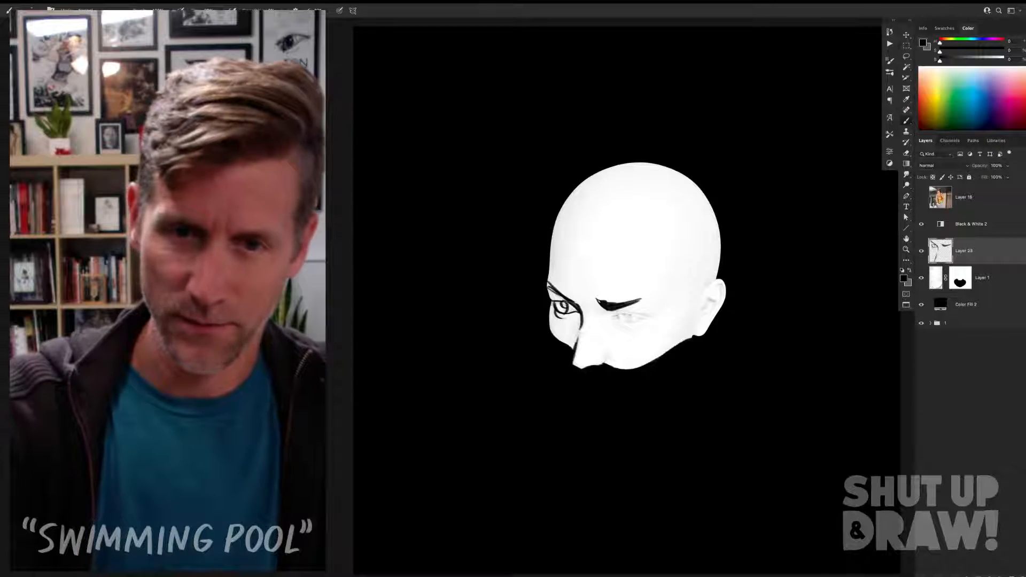
left_click_drag(564, 303, 564, 306)
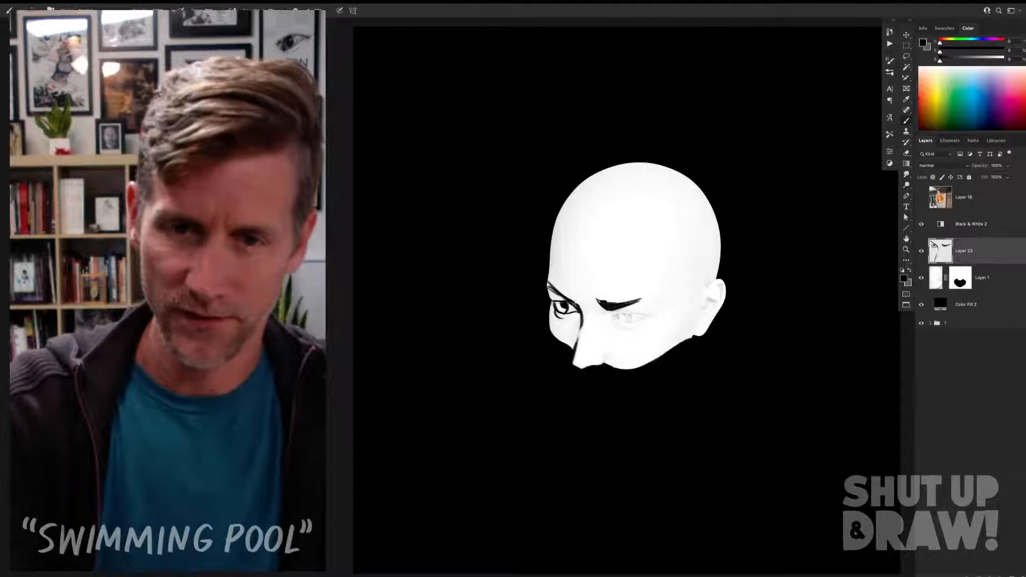
left_click_drag(573, 303, 575, 309)
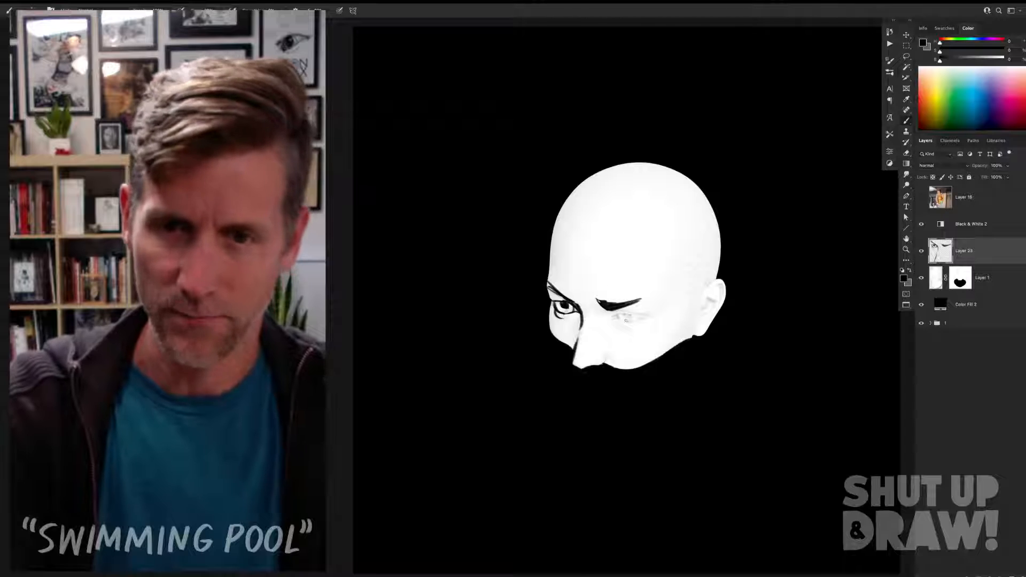
Step: Ink the near eye's lids, iris and pupil in black, and add a curved bag line beneath it
left_click_drag(618, 314, 654, 319)
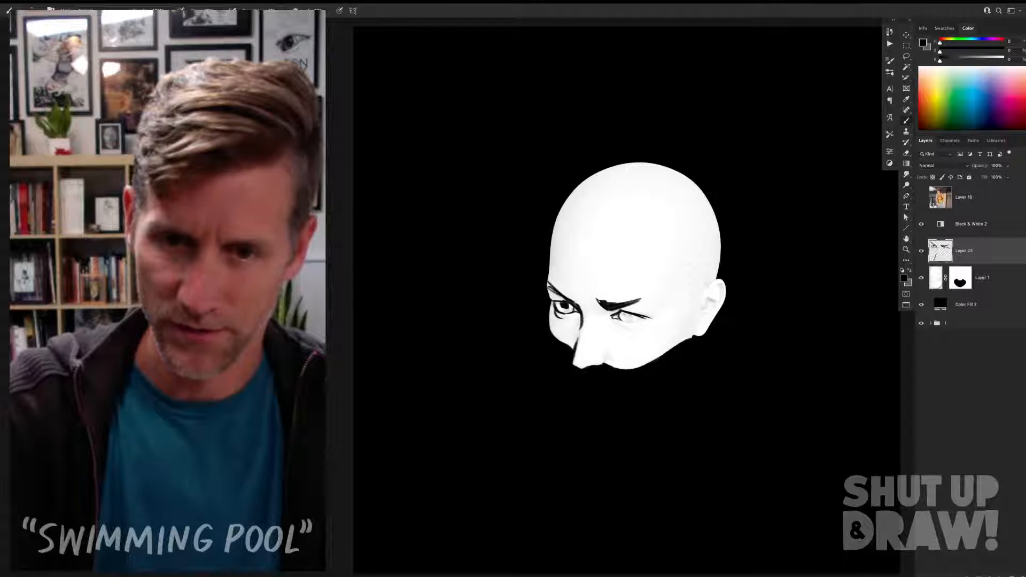
left_click_drag(617, 318, 636, 329)
key("super+z")
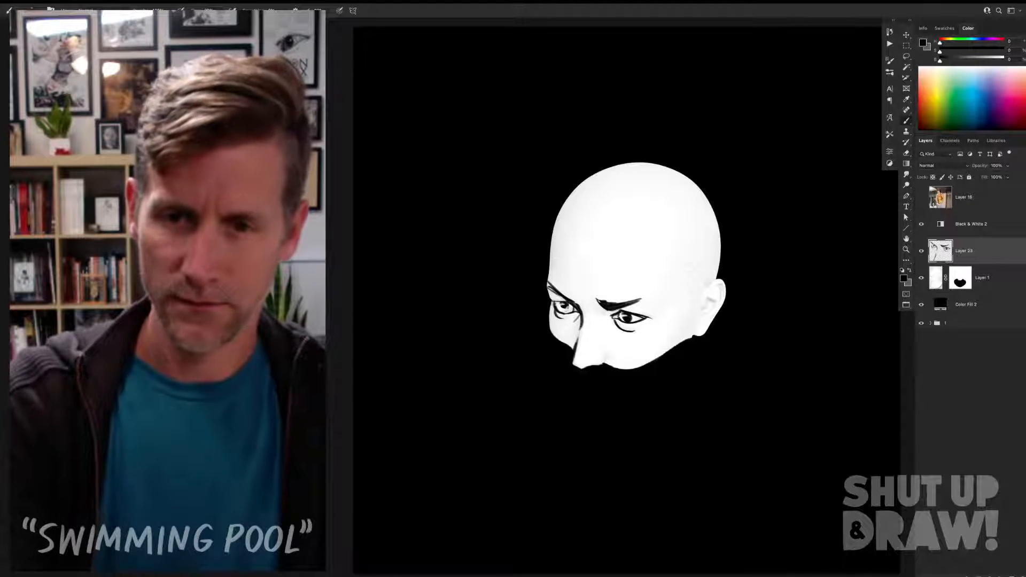
mouse_move(597, 316)
left_mouse_down()
mouse_move(606, 334)
mouse_move(643, 337)
left_mouse_up()
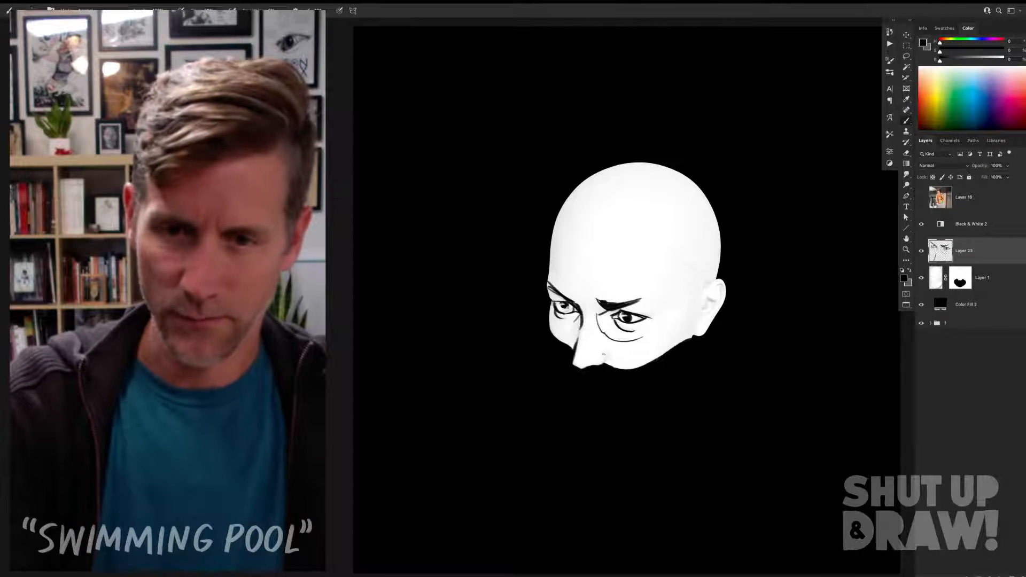
Step: Ink the nostril's curve and long black contour lines down both sides of the nose bridge
left_click_drag(604, 352, 599, 364)
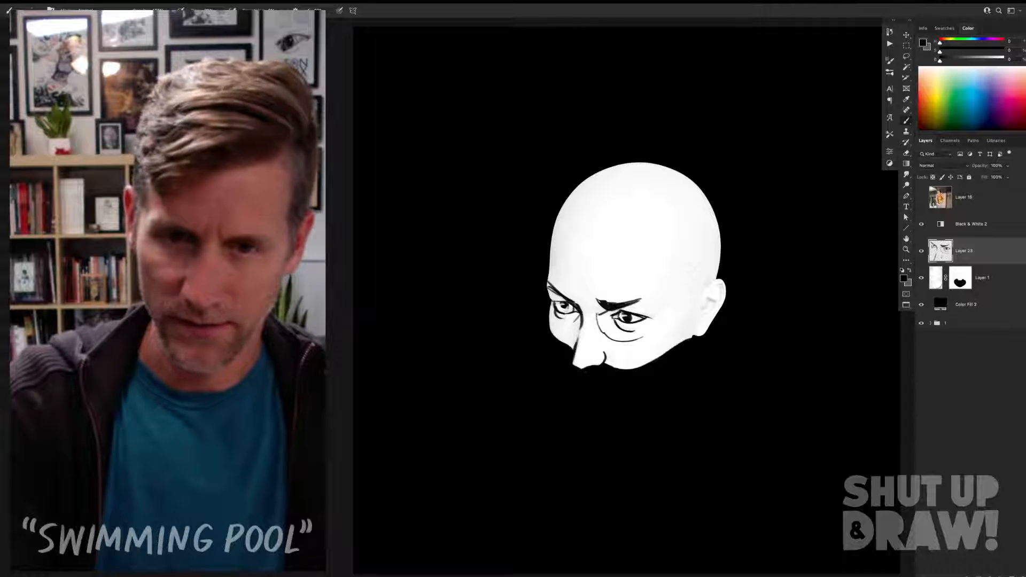
left_click_drag(597, 315, 584, 353)
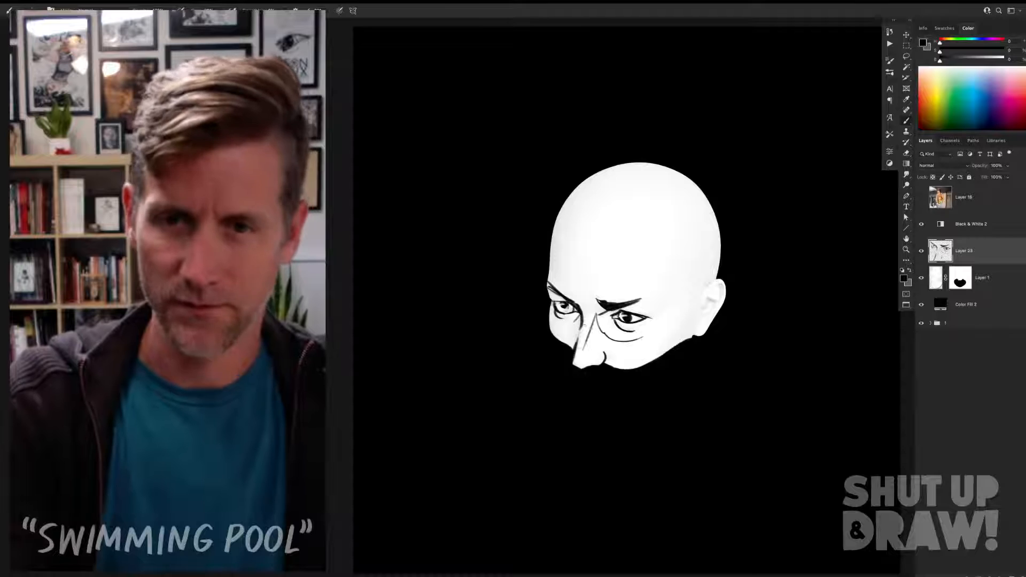
key("ctrl+z")
left_click_drag(600, 314, 585, 355)
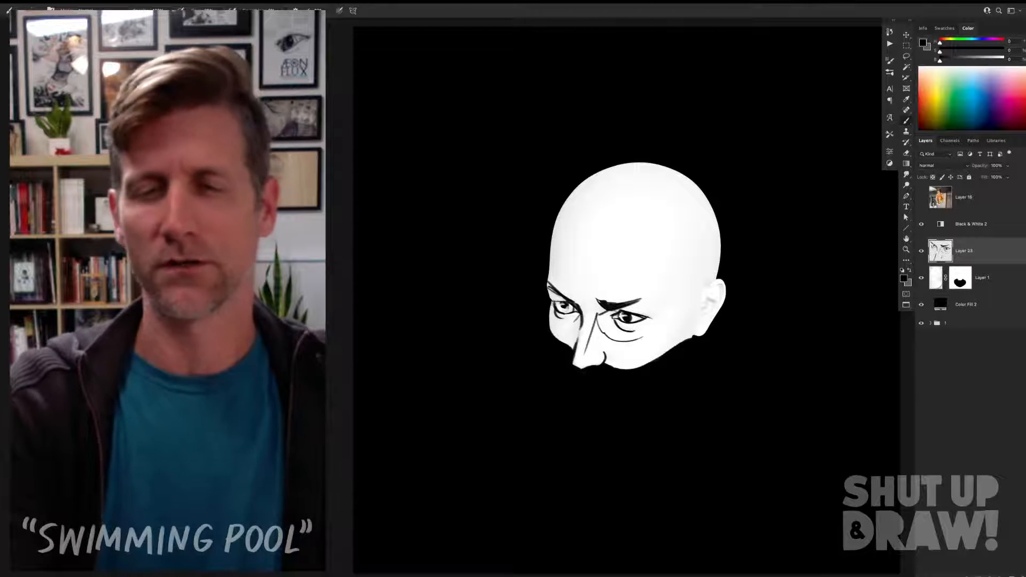
left_click_drag(583, 319, 574, 350)
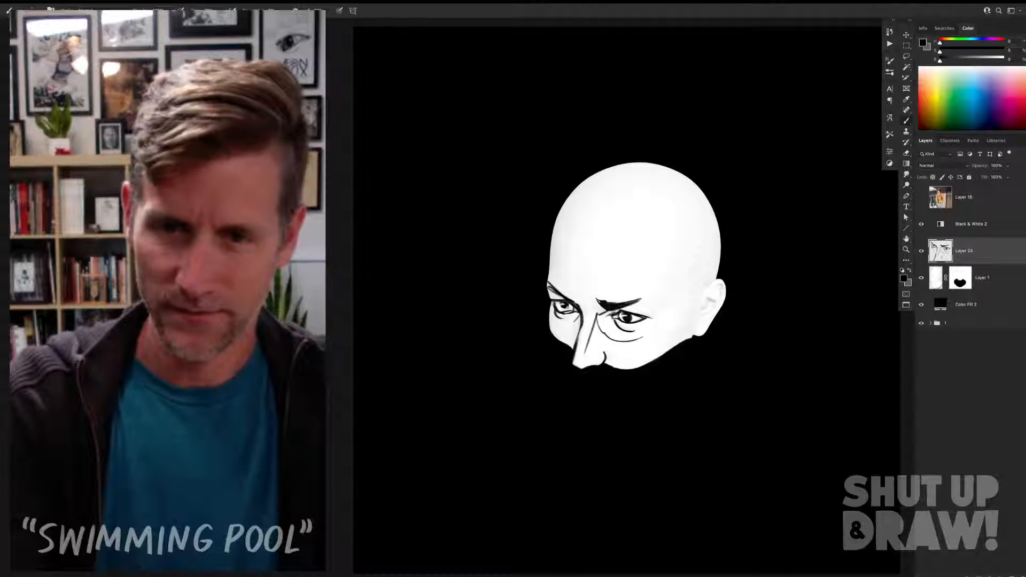
Step: Ink the ear's front edge and outer rim in black, undoing the unsatisfactory strokes
mouse_move(716, 278)
left_mouse_down()
mouse_move(700, 290)
mouse_move(698, 316)
left_mouse_up()
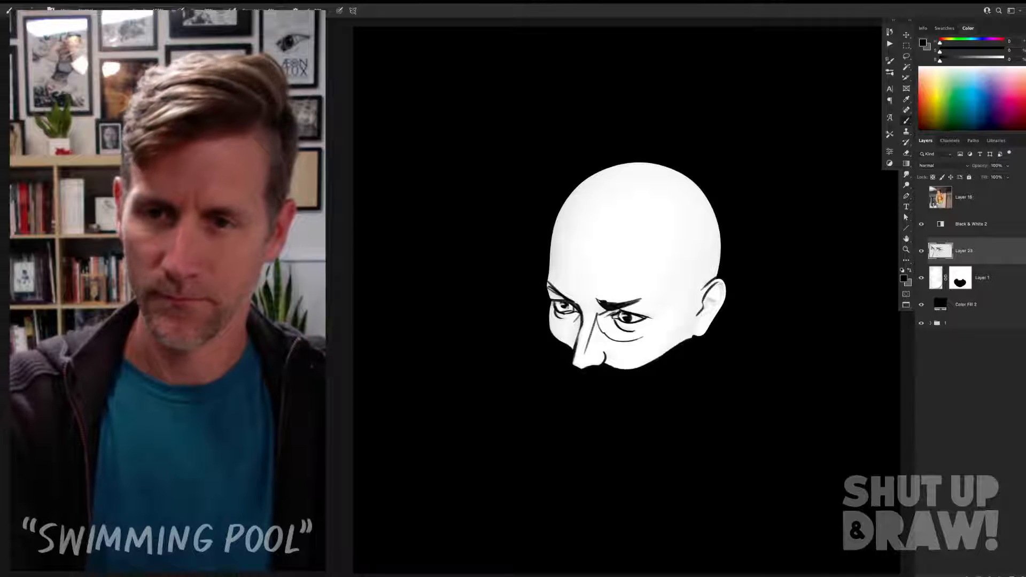
left_click_drag(717, 282, 721, 307)
key("ctrl+z")
key("ctrl+z")
key("ctrl+z")
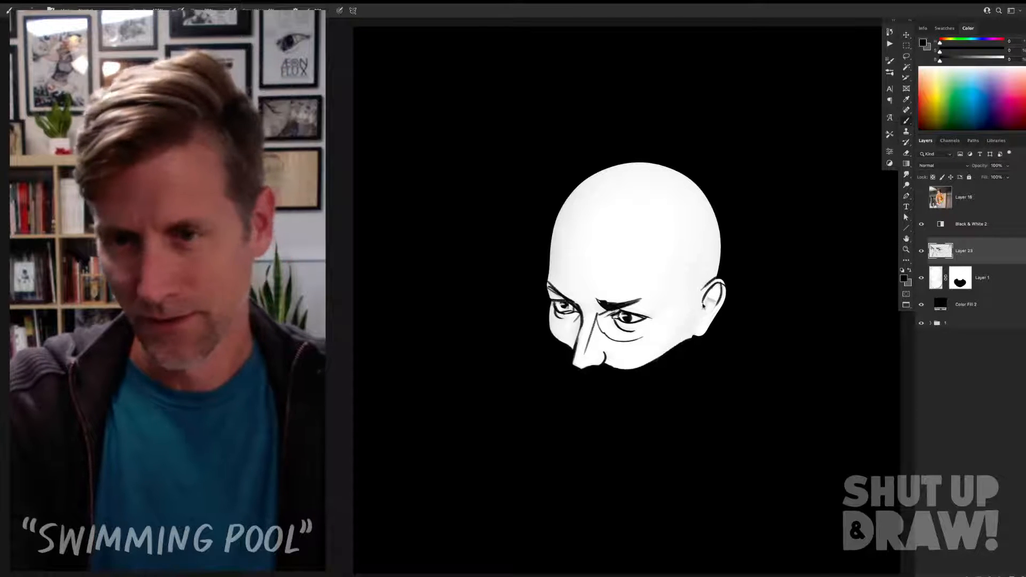
Step: Ink the ear's inner folds, darken the hollow at its front edge and thicken the line along its upper rim
left_click_drag(702, 294, 706, 318)
key("ctrl+z")
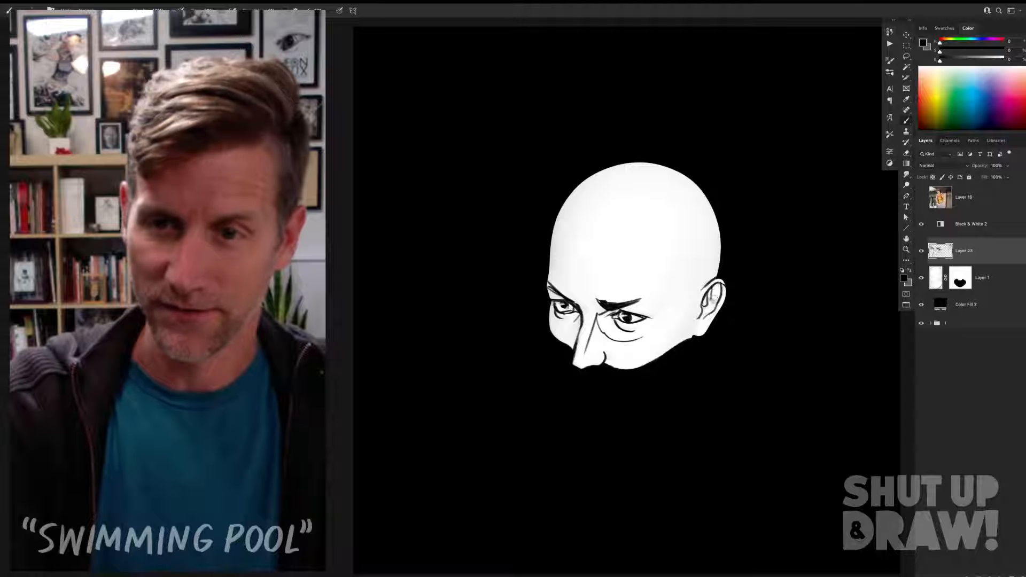
left_click_drag(716, 286, 713, 303)
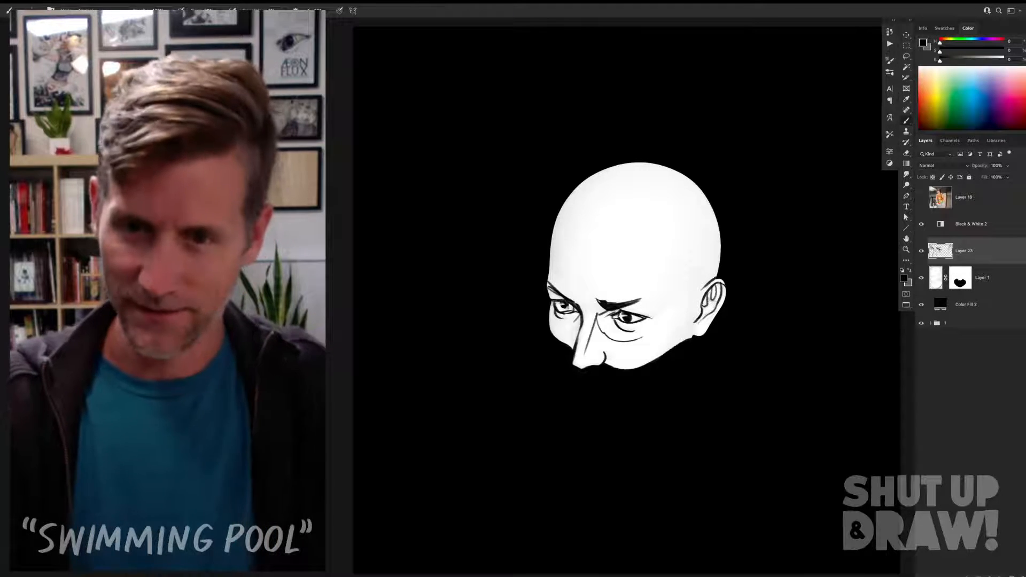
mouse_move(704, 309)
left_mouse_down()
mouse_move(695, 324)
mouse_move(703, 317)
left_mouse_up()
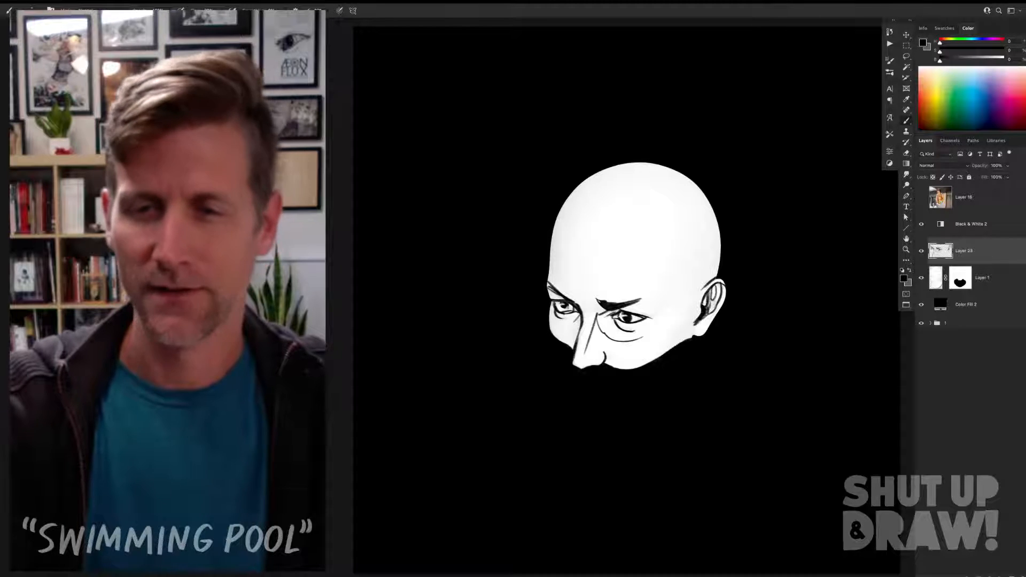
left_click_drag(715, 282, 721, 288)
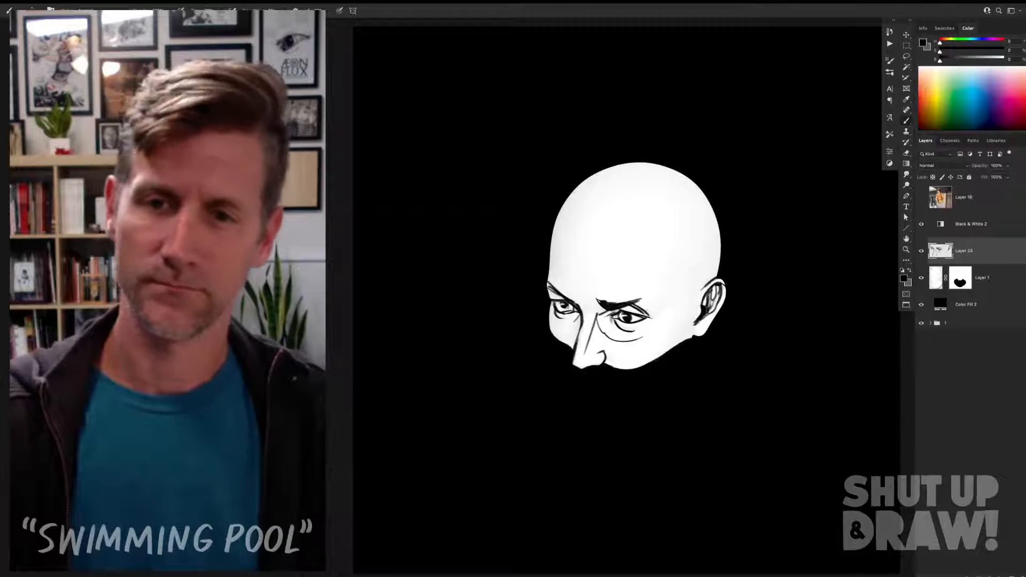
Step: Ink the upper eyelid fold above the near eye, curving from the eyebrow's outer end to the eye corner
mouse_move(636, 303)
left_mouse_down()
mouse_move(650, 313)
mouse_move(645, 298)
mouse_move(619, 300)
left_mouse_up()
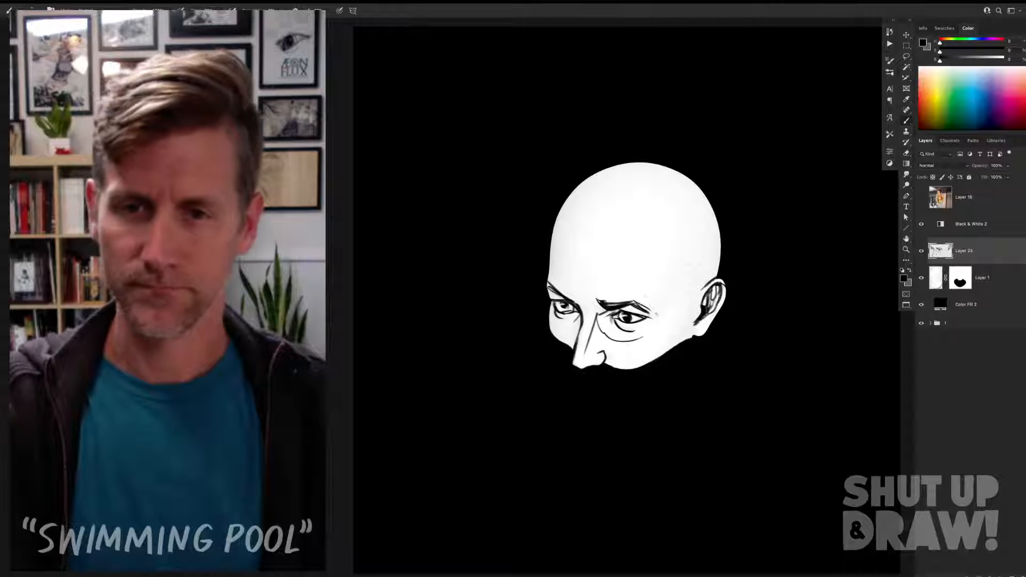
key("ctrl+z")
left_click_drag(634, 298, 652, 313)
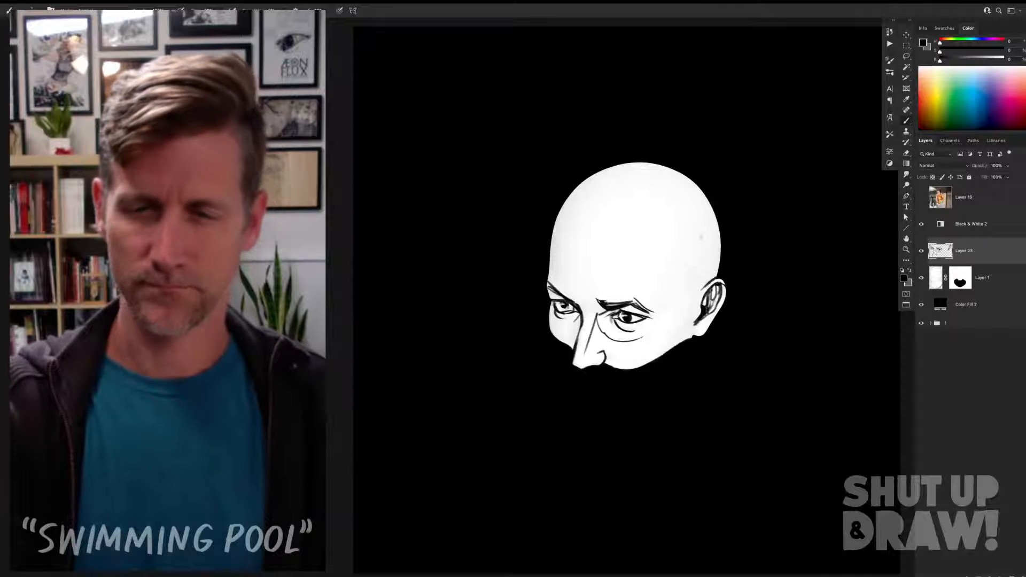
Step: Ink thin frown lines rising between the eyebrows and small wrinkle marks below the eyes
mouse_move(595, 308)
left_mouse_down()
mouse_move(623, 292)
mouse_move(598, 303)
left_mouse_up()
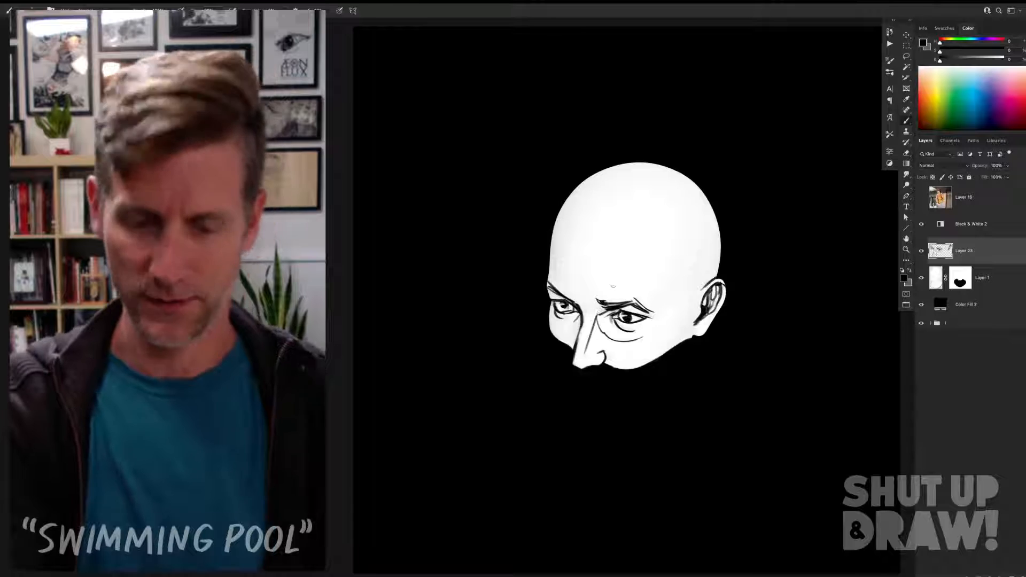
key("v")
key("b")
mouse_move(595, 295)
left_mouse_down()
mouse_move(593, 274)
mouse_move(599, 306)
left_mouse_up()
key("super+z")
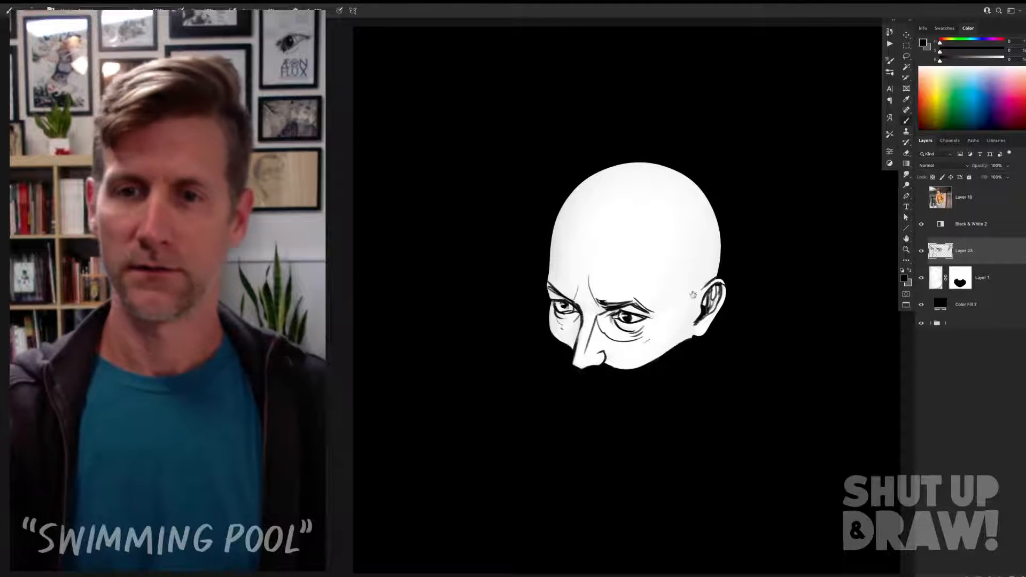
Step: Ink a thin angled temple line on the side of the head, just in front of the ear
left_click_drag(672, 315, 693, 265)
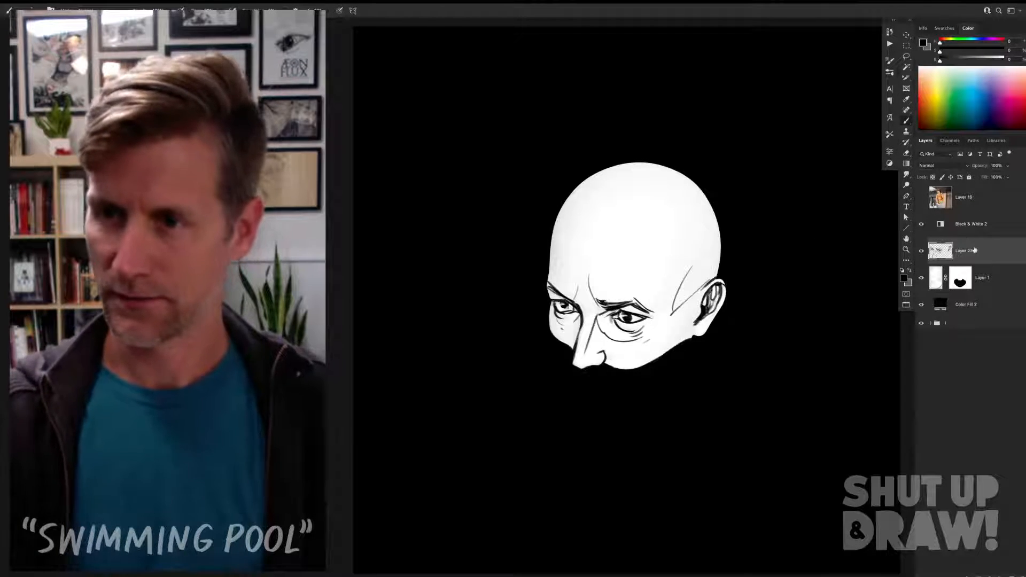
Step: Group the layers from Black & White 2 down to Color Fill 2 and name the group 2
left_click(979, 306)
left_click(957, 224, "shift")
key("ctrl+g")
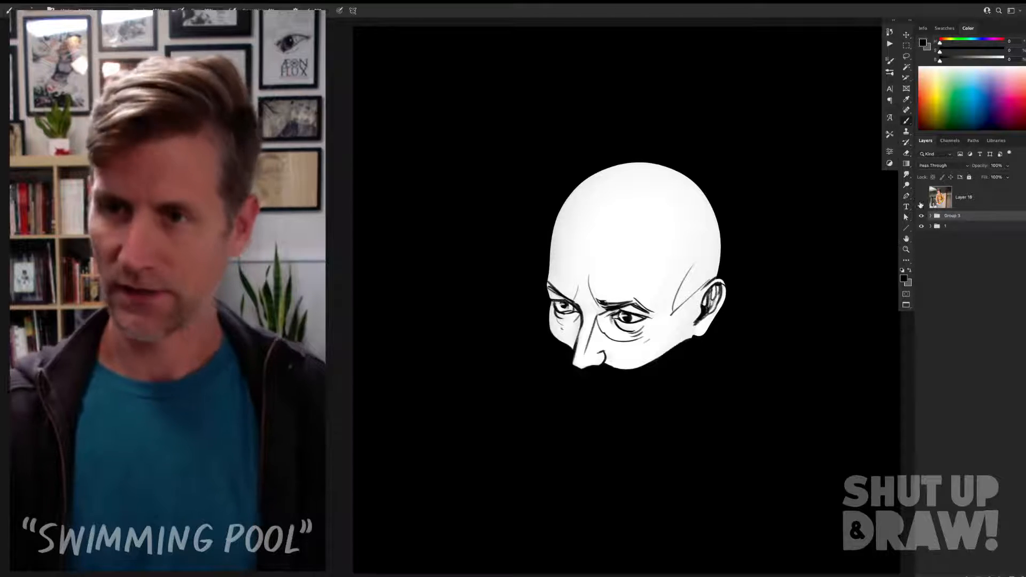
double_click(949, 218)
type("2")
key("Return")
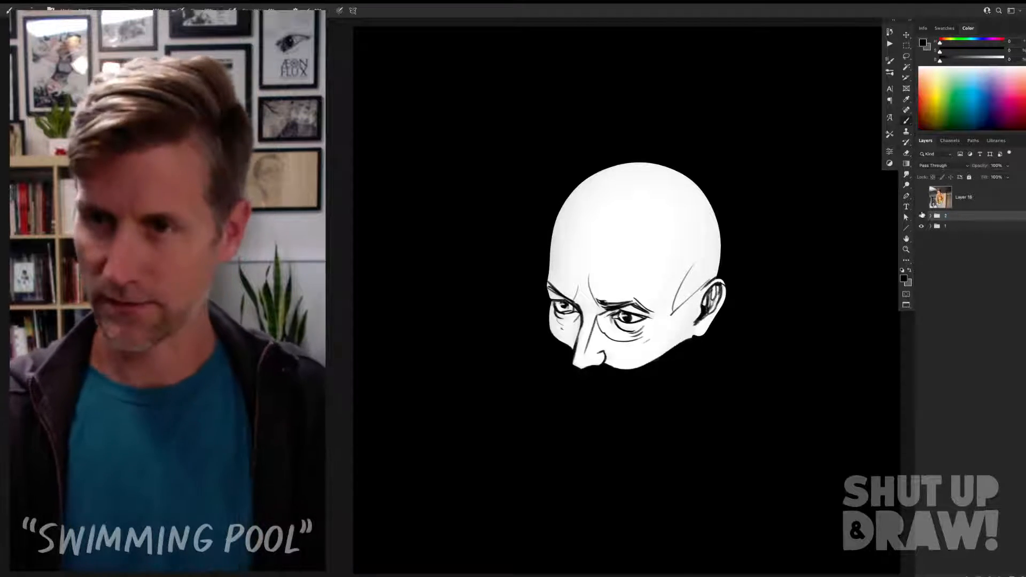
Step: Compare the new head with the original illustration beneath it and look through the layers in group 1
left_click(922, 217)
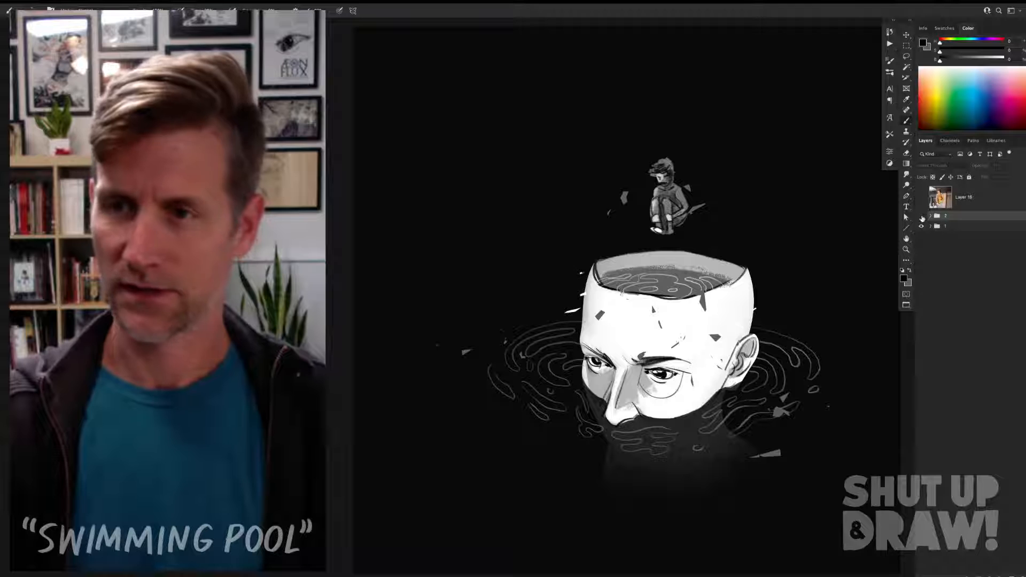
left_click(922, 216)
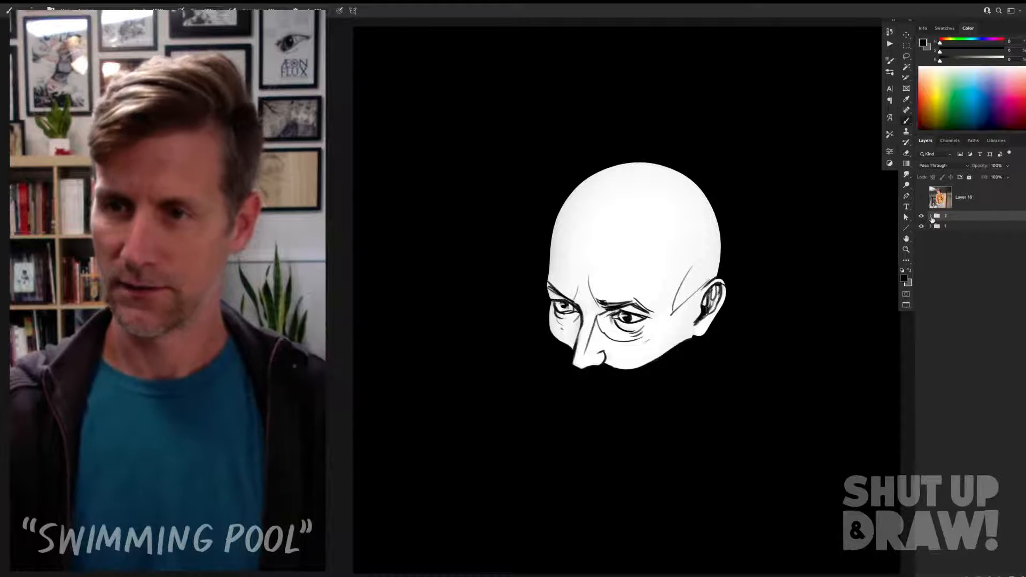
key("v")
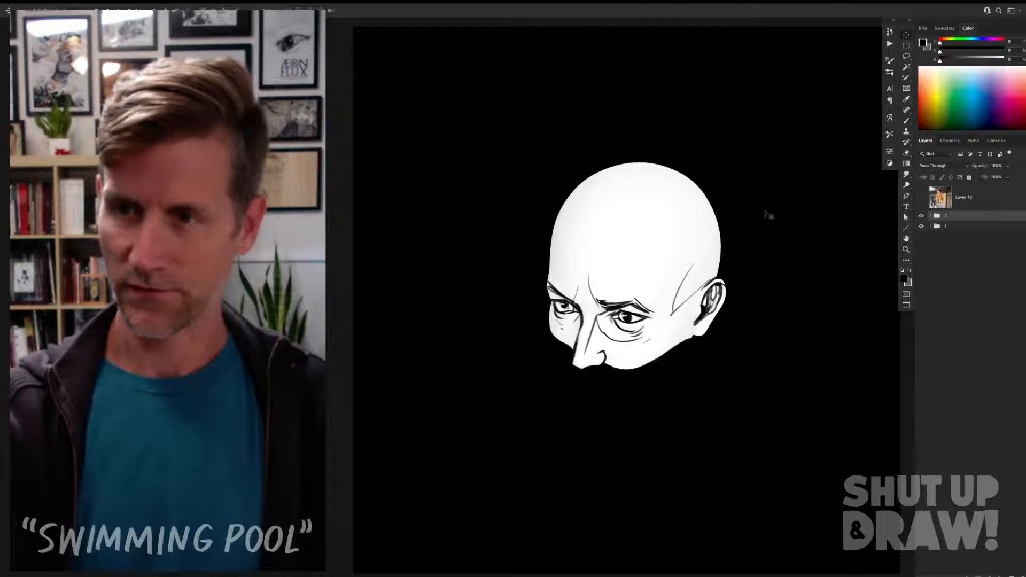
left_click(930, 226)
left_click(935, 229)
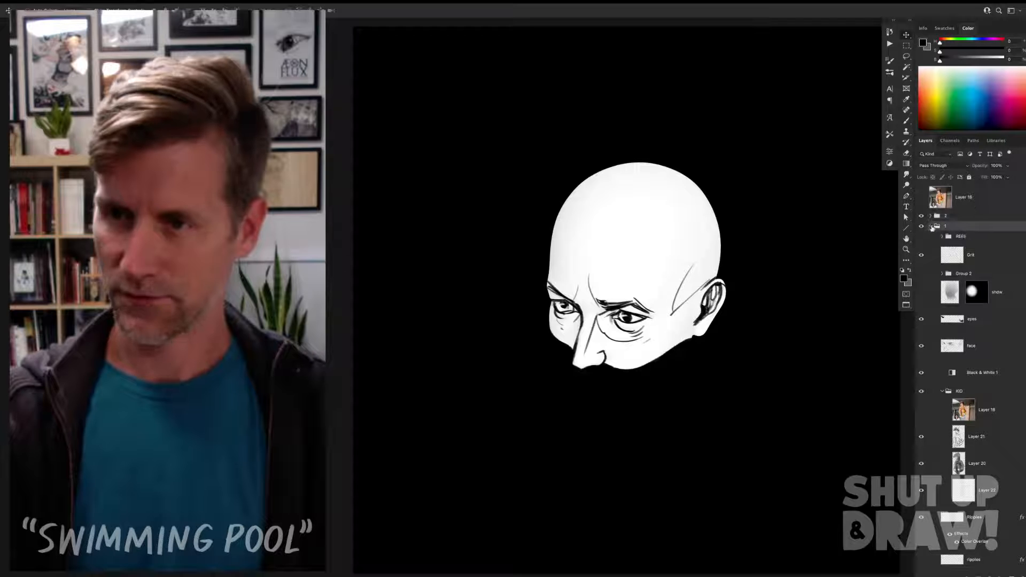
left_click(931, 226)
Step: Move the face line work and the masked head in group 2 together, diagonally down and right to the original head's position
left_click(932, 216)
left_click(954, 217)
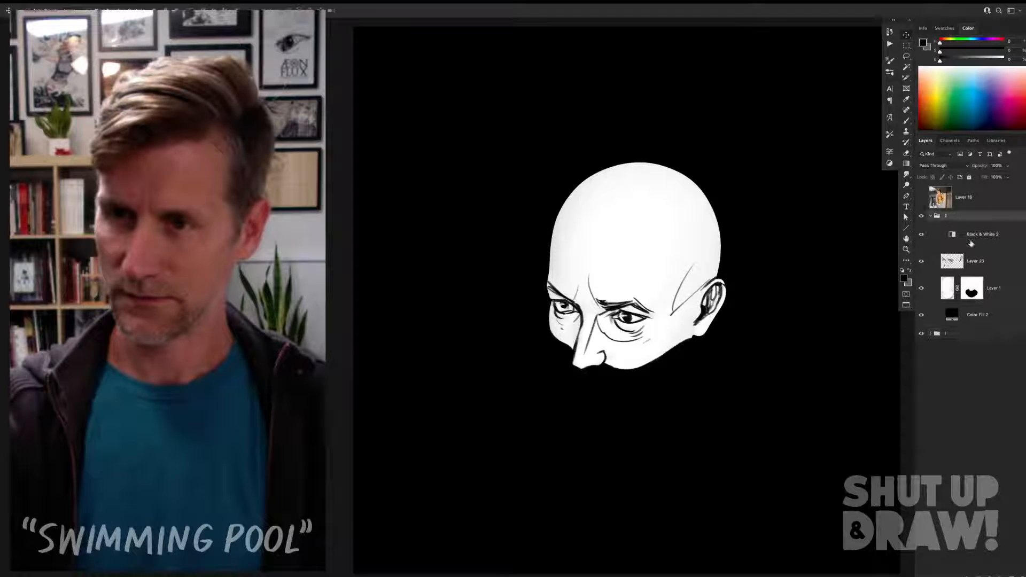
left_click(977, 236)
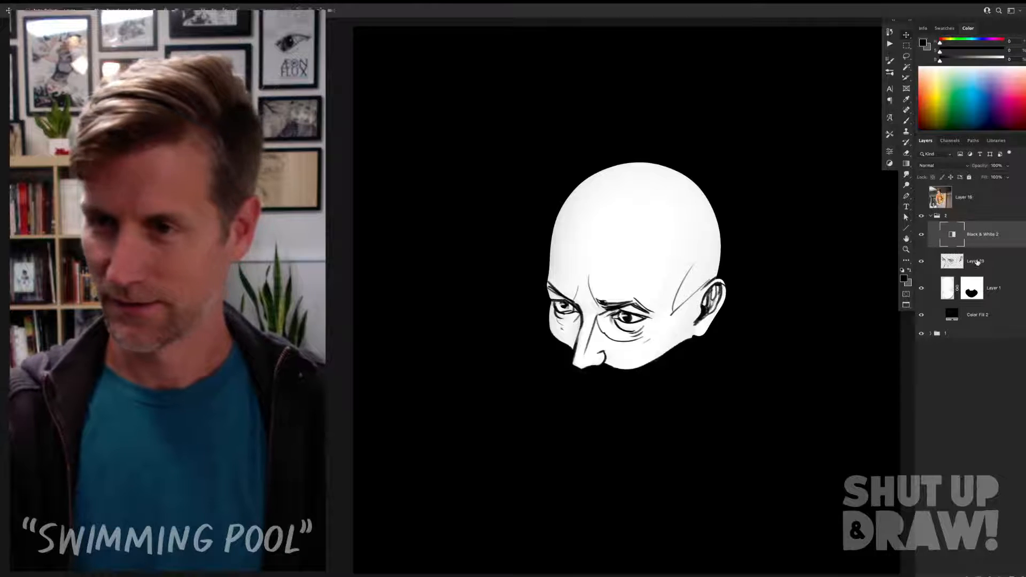
left_click(977, 262)
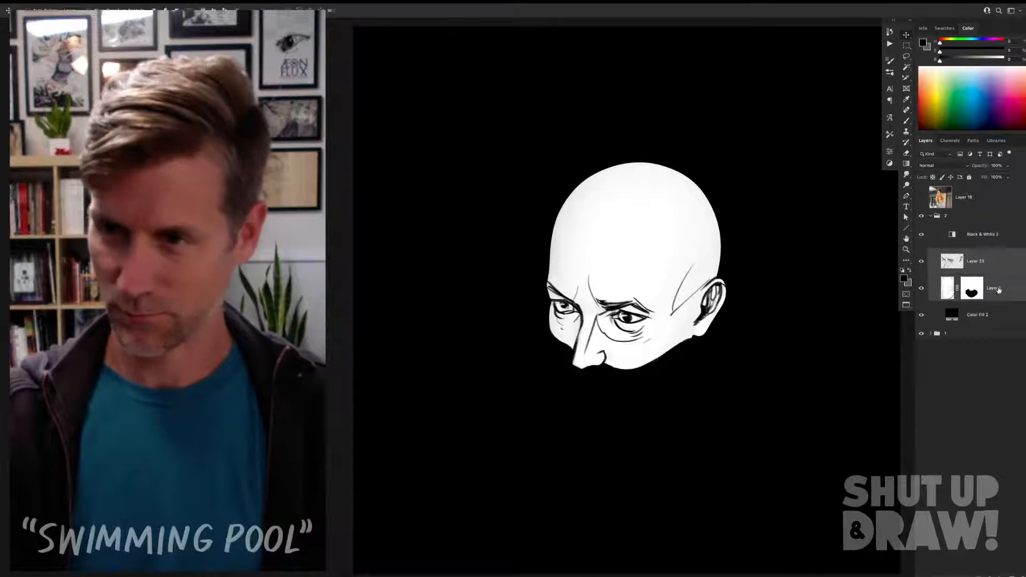
left_click(994, 290, "shift")
mouse_move(676, 216)
left_mouse_down()
mouse_move(676, 305)
mouse_move(725, 327)
mouse_move(693, 289)
mouse_move(710, 279)
left_mouse_up()
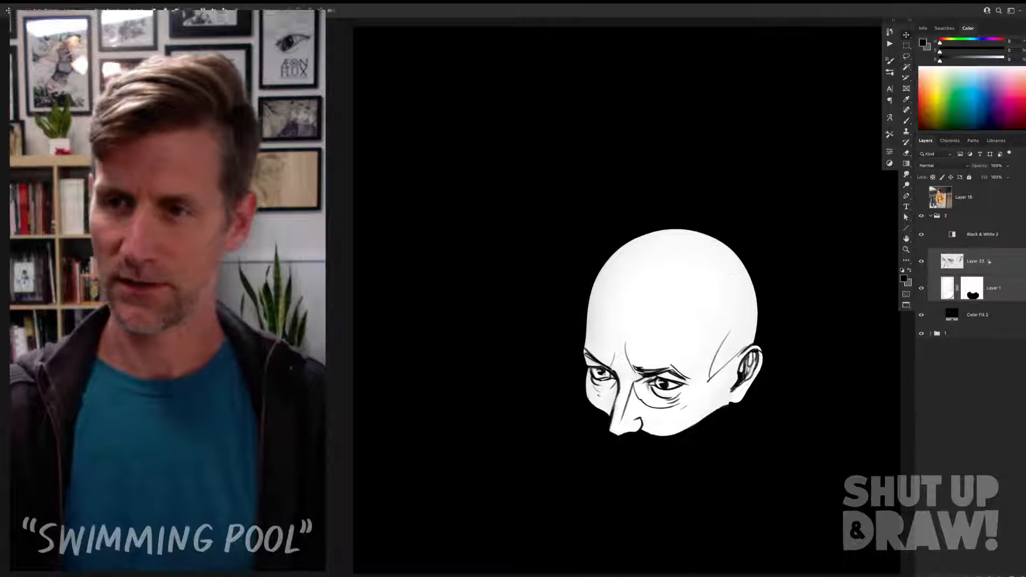
Step: Add a new empty layer directly above the masked head layer for brush work
left_click(983, 289)
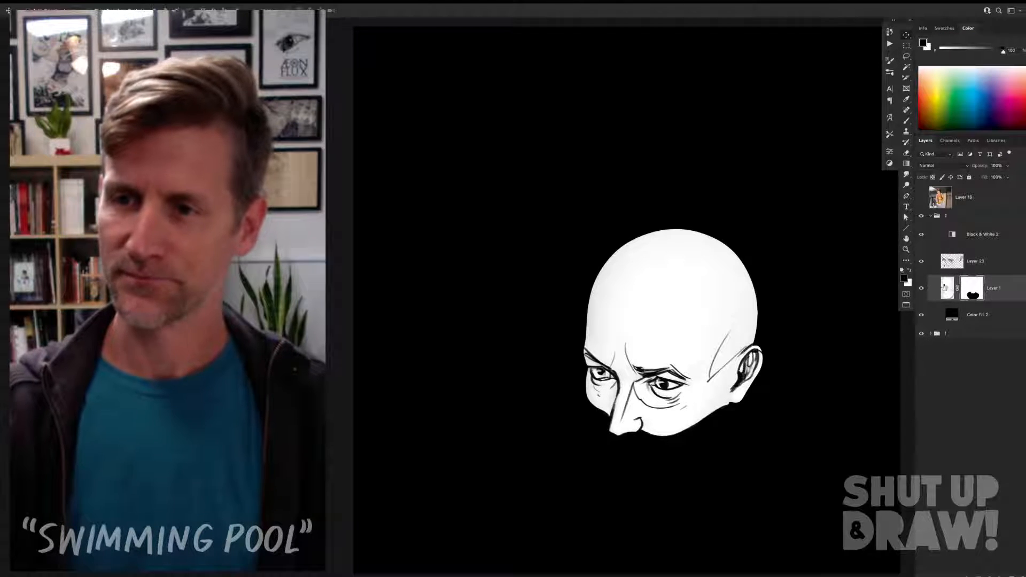
left_click(946, 289)
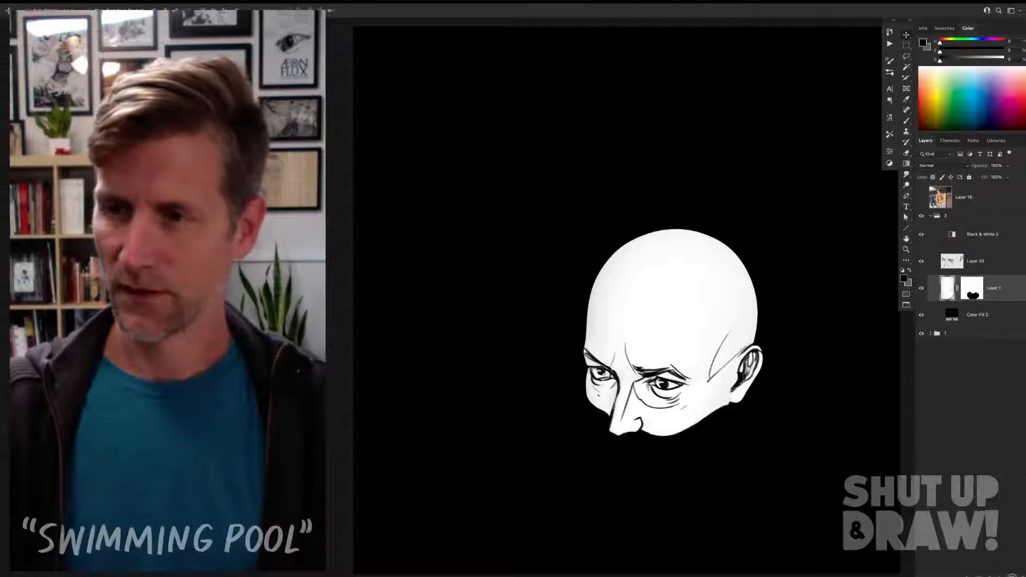
key("ctrl+shift+alt+n")
key("b")
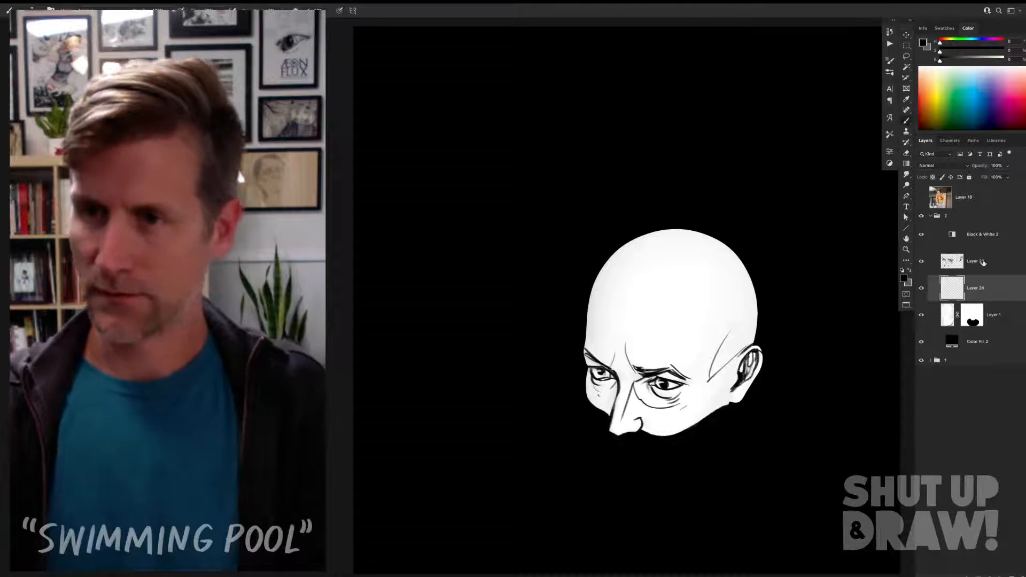
Step: Rename the line-work layer Face and the masked head layer Head
left_click(982, 262)
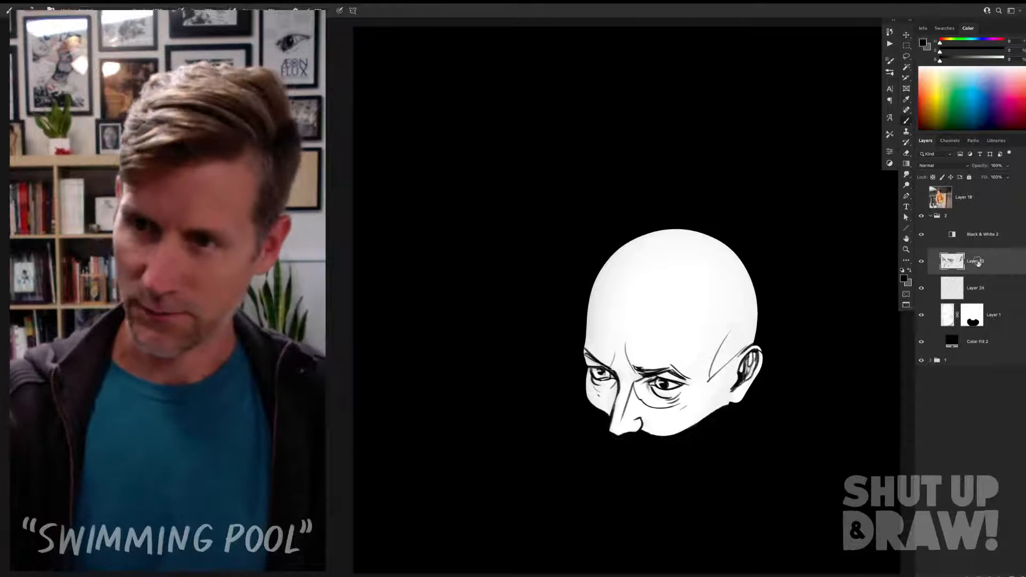
type("Face")
key("Return")
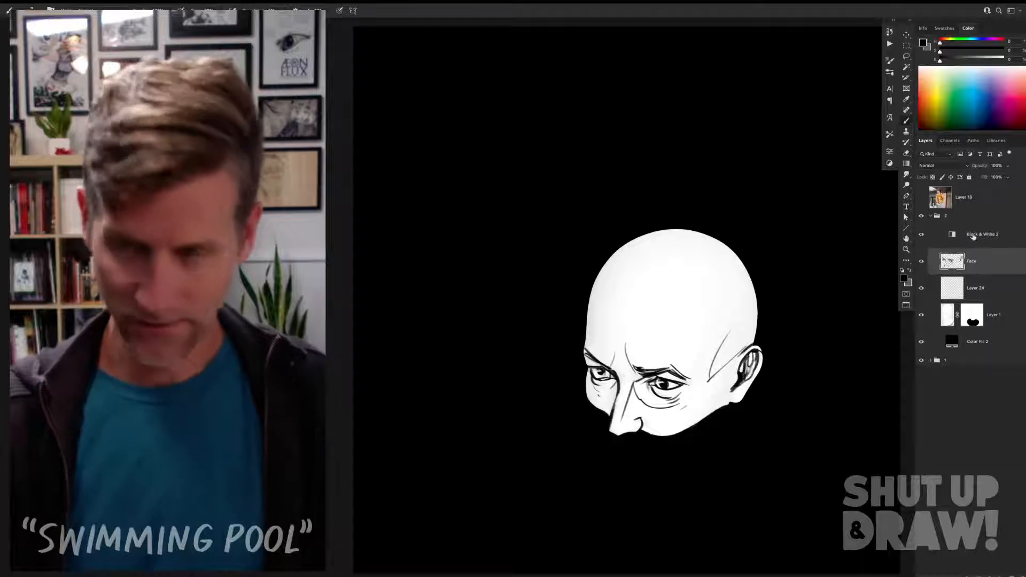
left_click(995, 316)
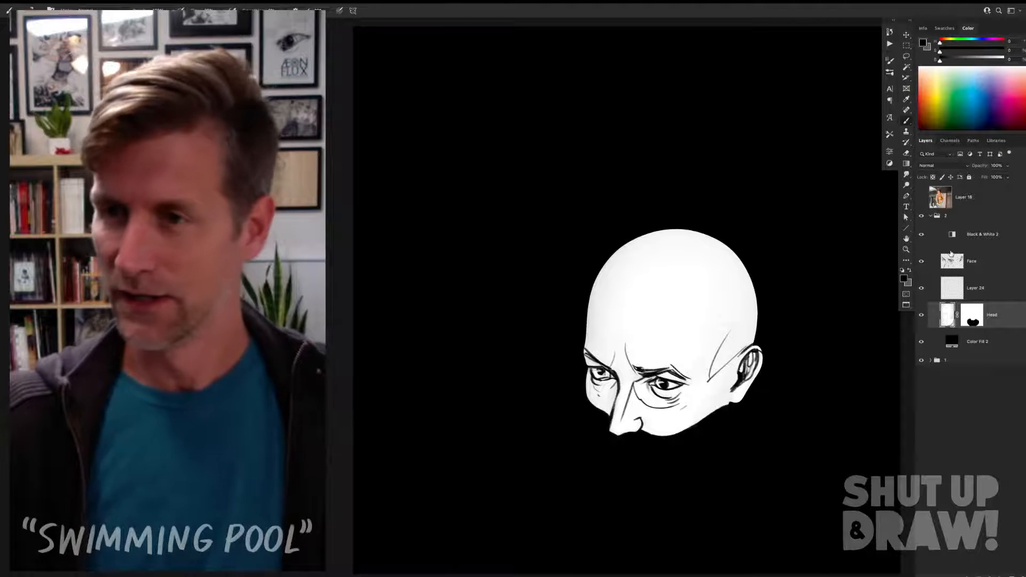
key("v")
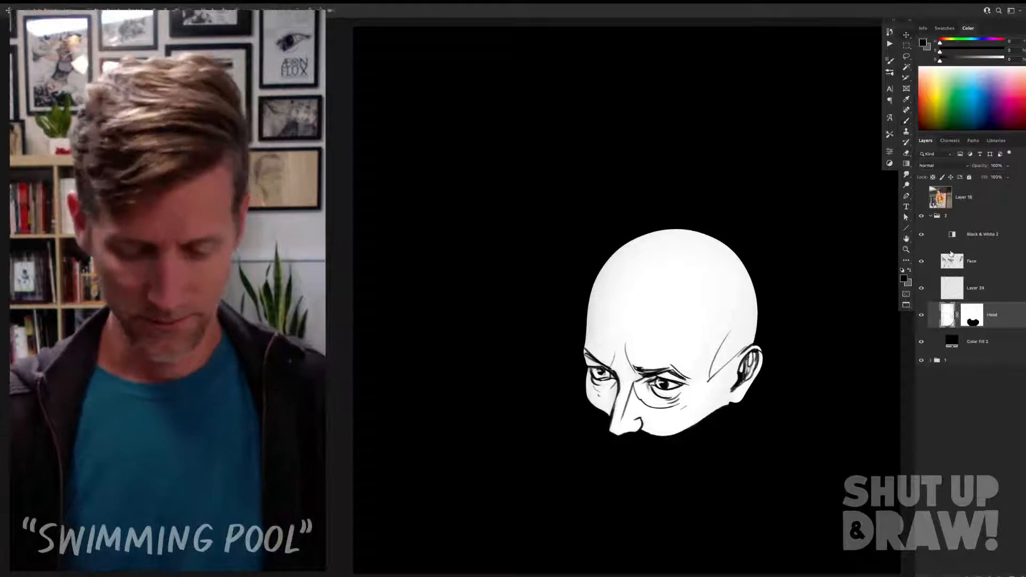
left_click(956, 263)
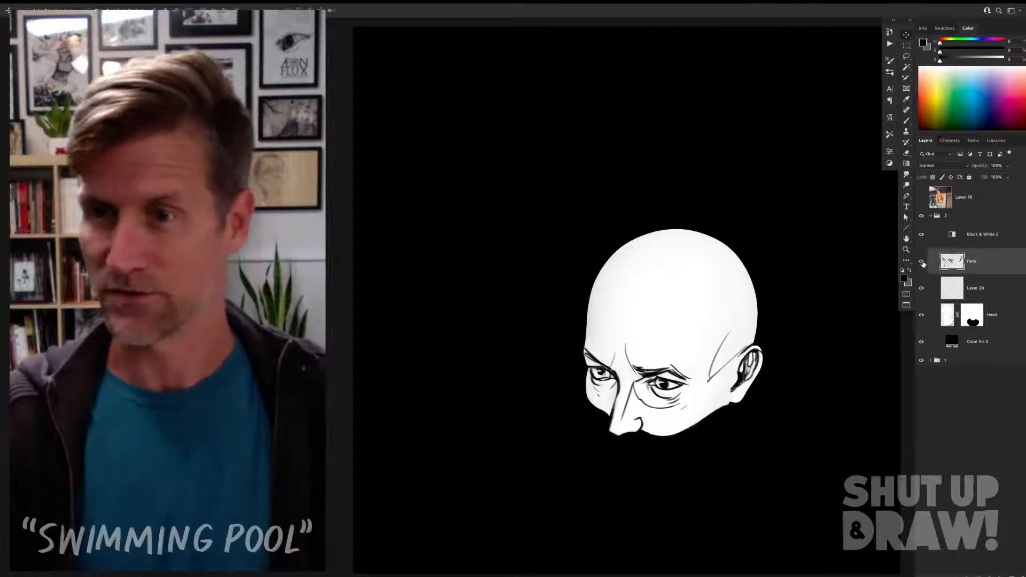
Step: Ink a long vertical contour line up the forehead on Layer 24, undoing the unsatisfactory strokes
left_click(967, 292)
key("b")
mouse_move(593, 279)
left_mouse_down()
mouse_move(621, 312)
mouse_move(617, 358)
left_mouse_up()
key("ctrl+z")
key("ctrl+z")
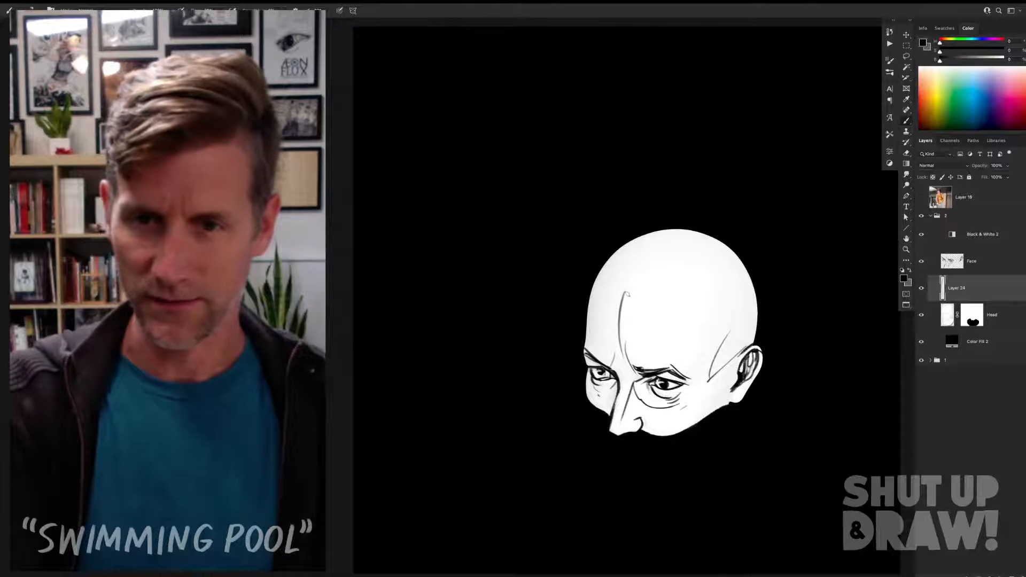
Step: Ink the front and back rims of the skull opening as a closed curve around the top of the head
mouse_move(626, 291)
left_mouse_down()
mouse_move(704, 283)
mouse_move(669, 303)
mouse_move(749, 274)
left_mouse_up()
key("ctrl+z")
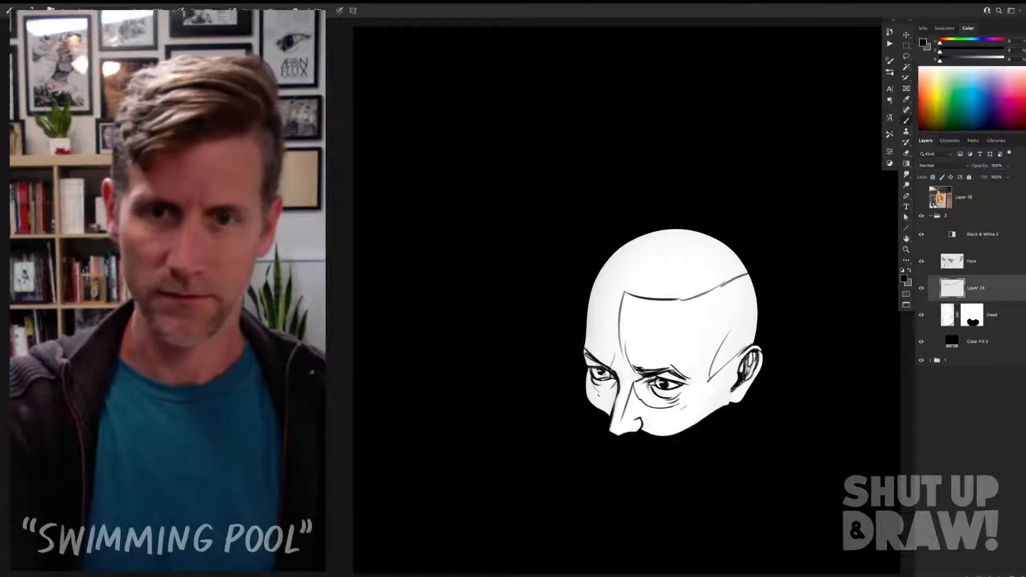
left_click_drag(600, 271, 624, 288)
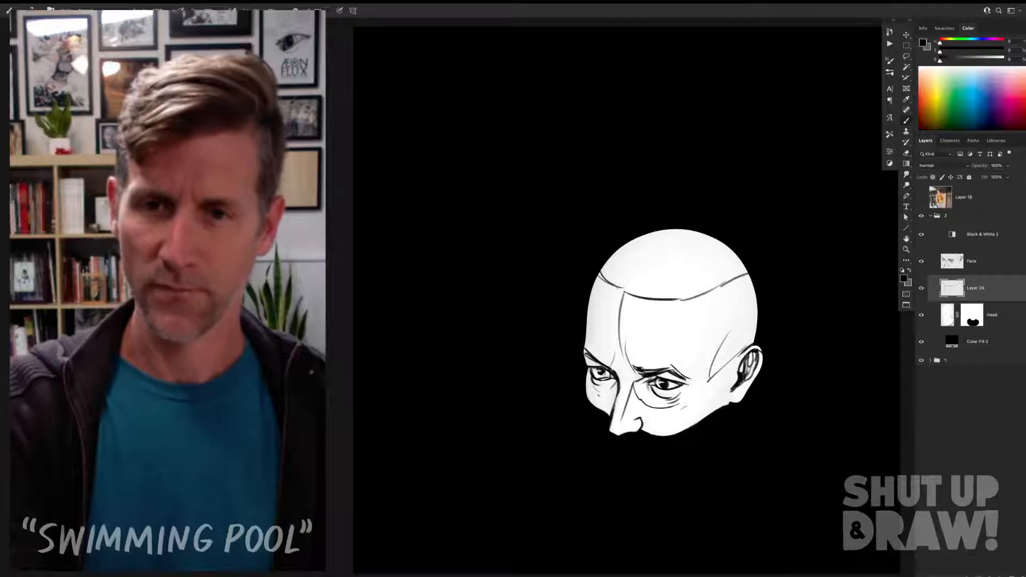
mouse_move(736, 277)
left_mouse_down()
mouse_move(742, 258)
mouse_move(602, 268)
left_mouse_up()
key("ctrl+z")
key("ctrl+z")
left_click_drag(689, 260, 602, 269)
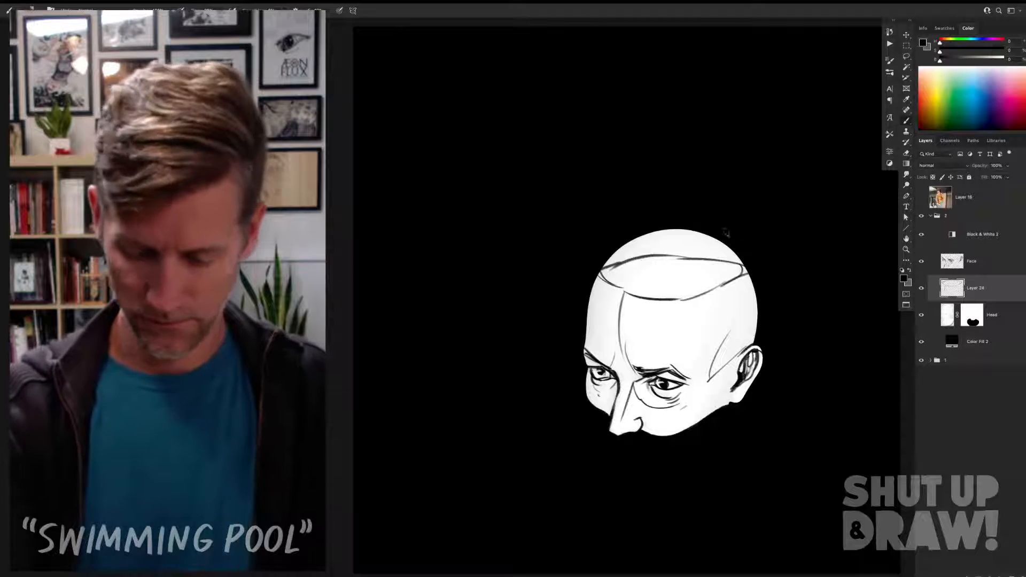
Step: Select the top of the skull above the back rim, fill it with black and clear the selection
key("l")
mouse_move(575, 270)
left_mouse_down()
mouse_move(669, 254)
mouse_move(764, 258)
mouse_move(621, 212)
mouse_move(575, 238)
left_mouse_up()
key("alt+BackSpace")
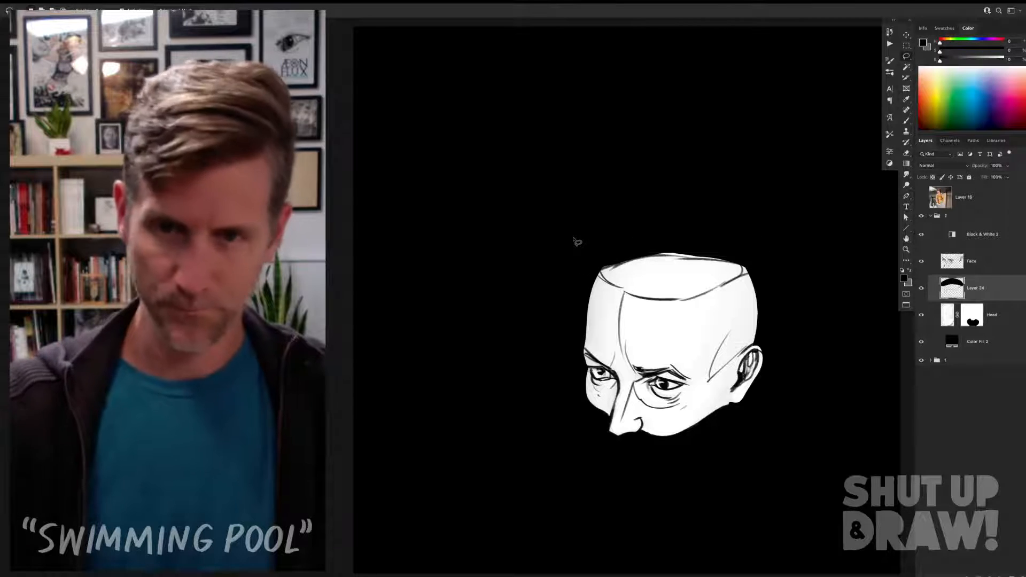
key("ctrl+d")
Step: Rework the back rim of the skull opening into a higher, smoother curve, checking it against the original illustration
key("b")
mouse_move(727, 258)
left_mouse_down()
mouse_move(628, 252)
mouse_move(677, 253)
left_mouse_up()
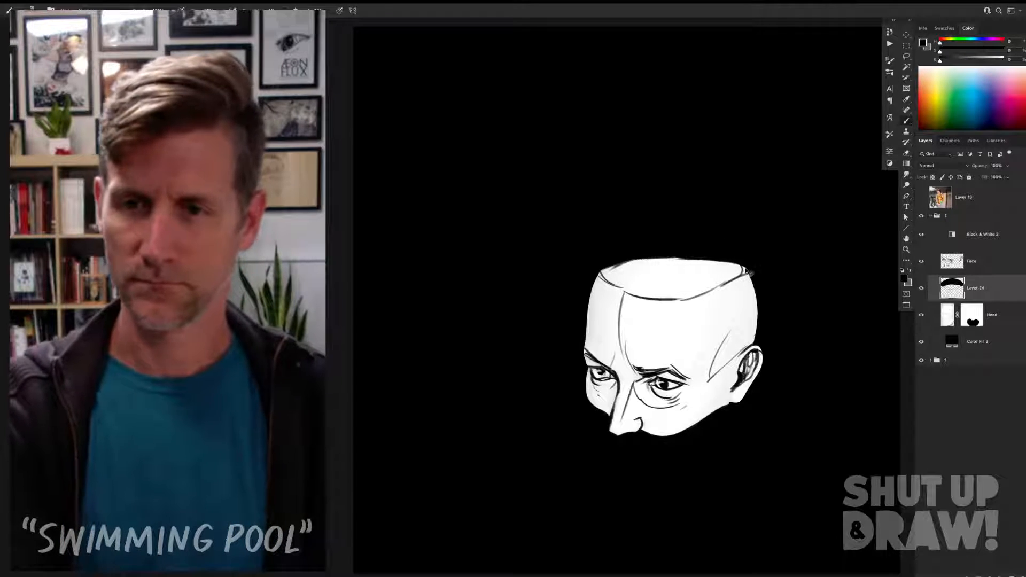
left_click_drag(739, 267, 616, 265)
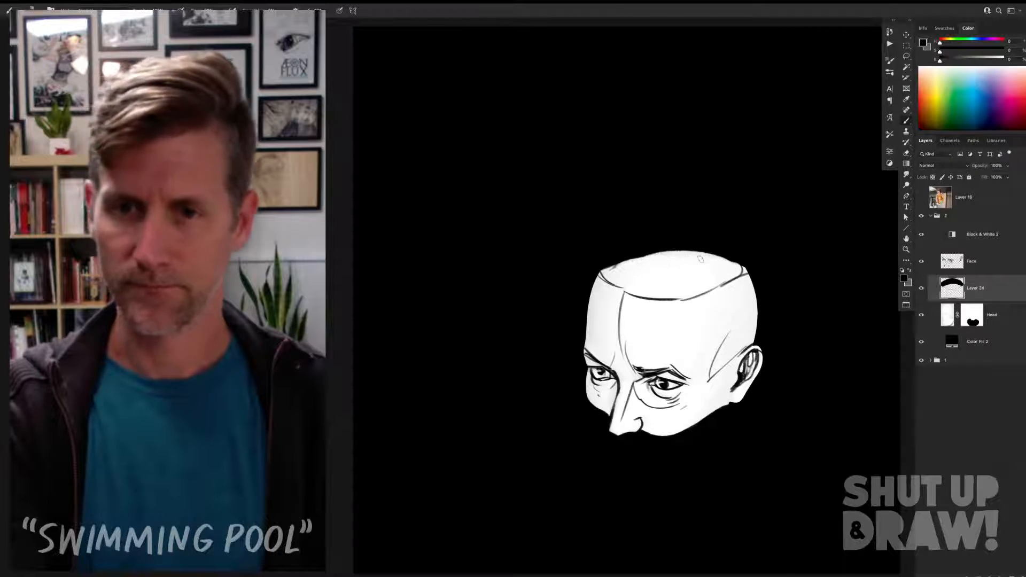
left_click(922, 216)
left_click(922, 216)
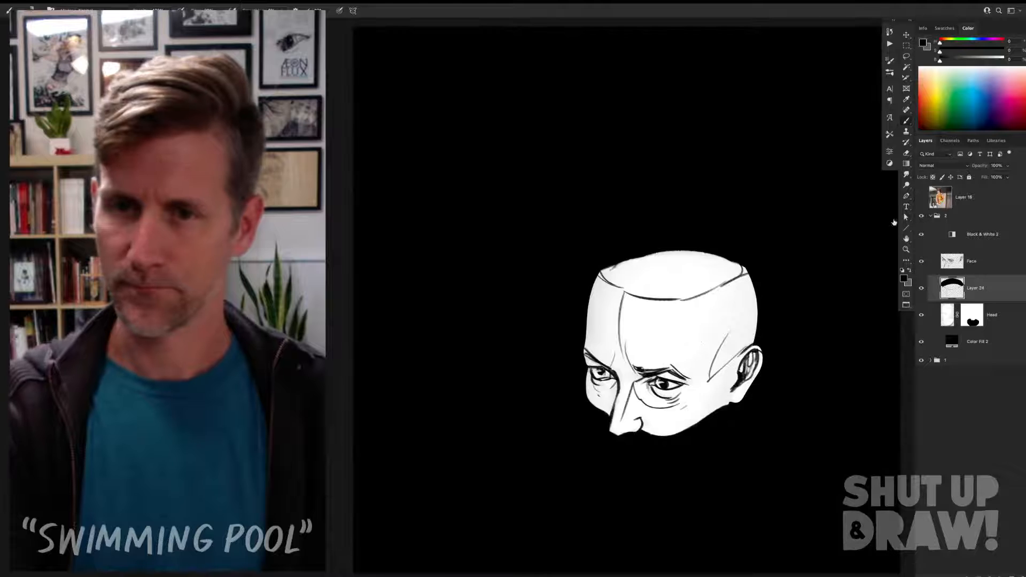
left_click_drag(684, 254, 607, 271)
key("super+z")
left_click_drag(685, 251, 614, 269)
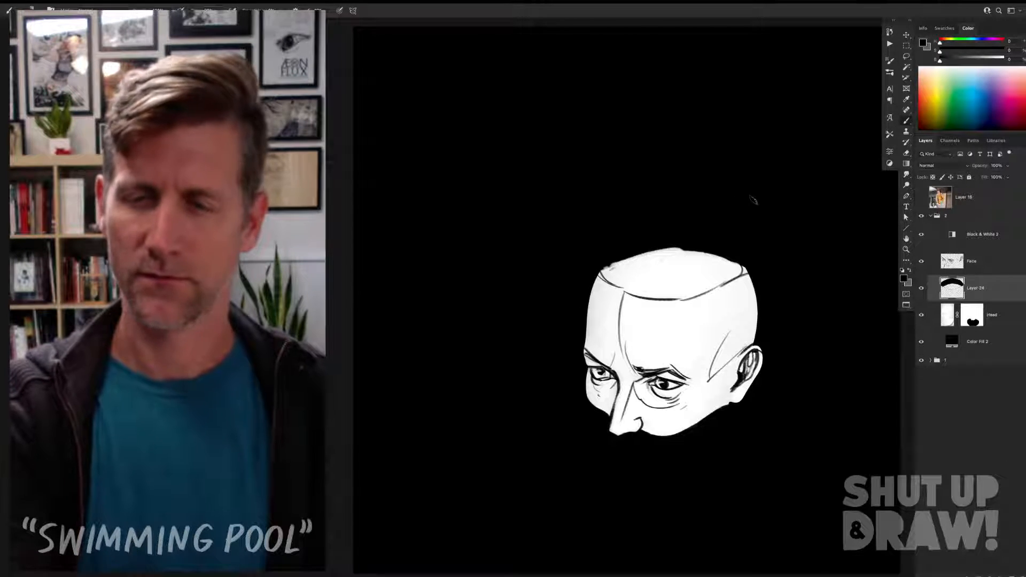
key("super+z")
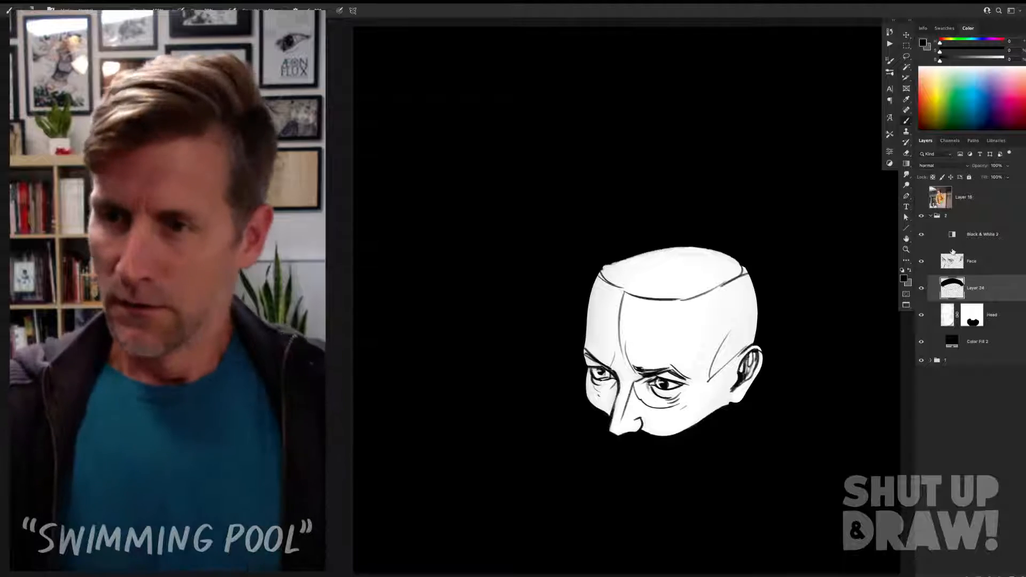
Step: Choose a mid-gray Grayscale swatch and start shading the inside of the opening along the back rim on the ear side
left_click(953, 288, "super")
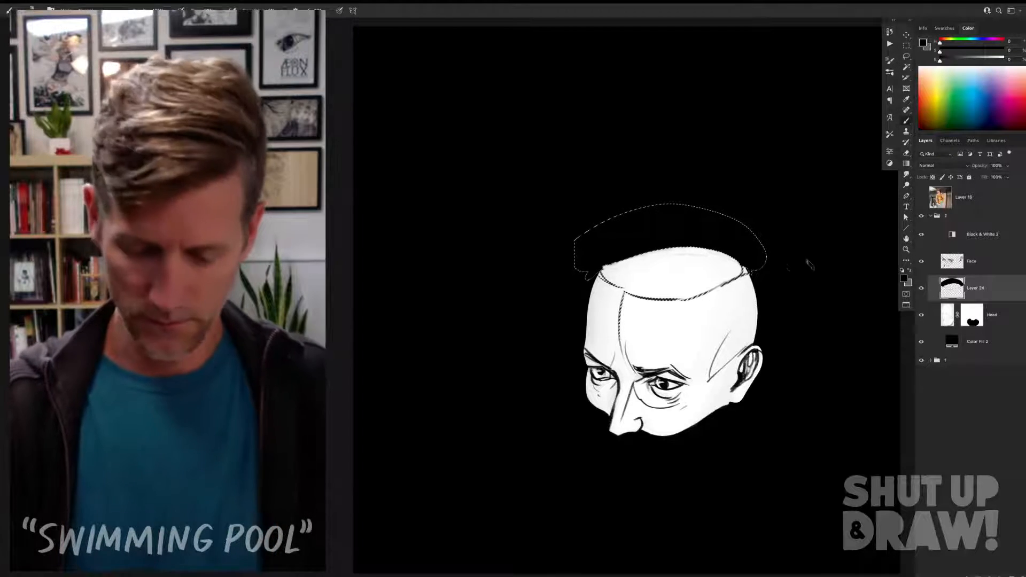
left_click(945, 28)
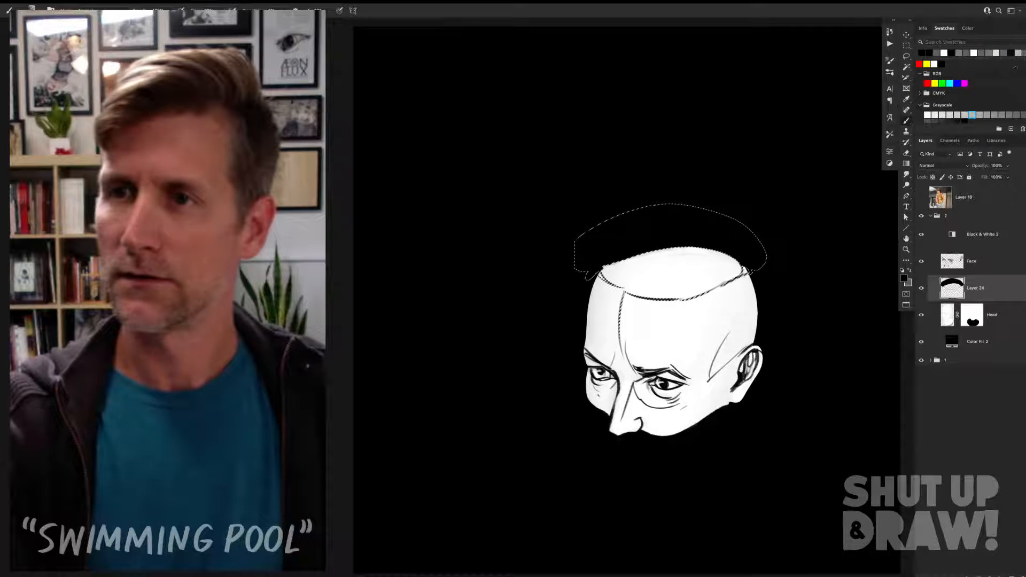
left_click(1003, 114)
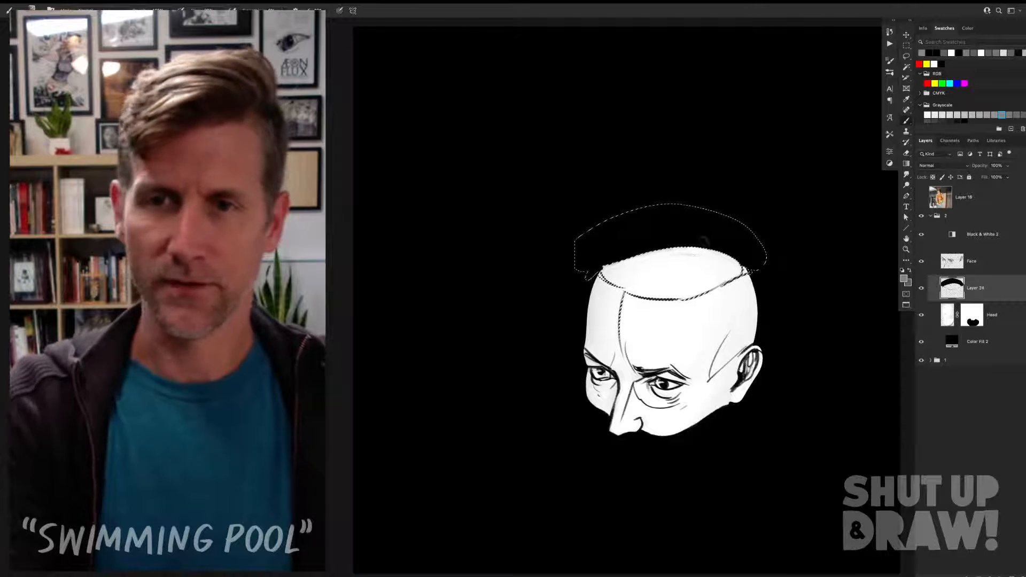
left_click_drag(712, 243, 671, 257)
key("ctrl+z")
key("ctrl+d")
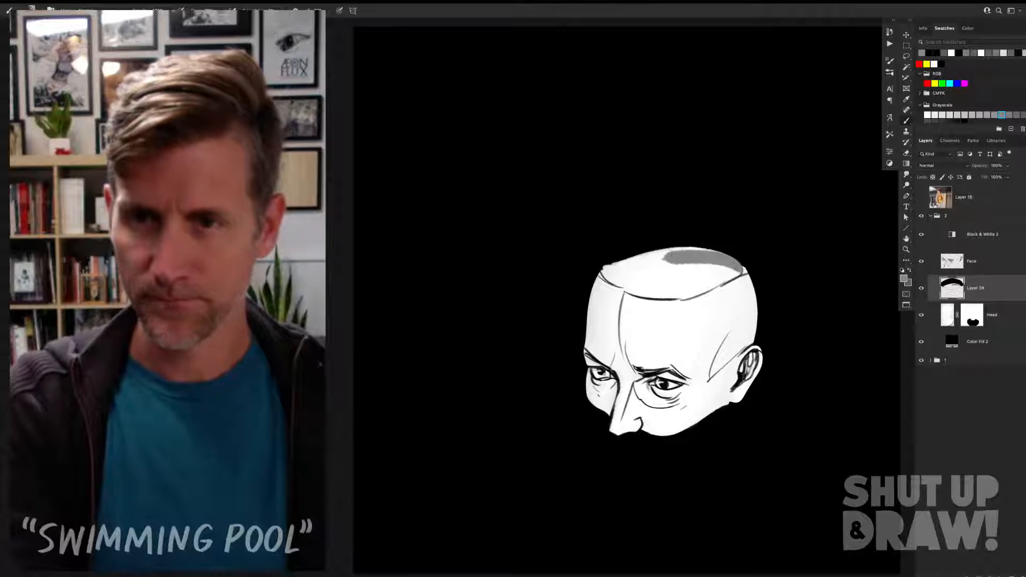
Step: Paint the rest of the skull opening's interior mid-gray, from the back rim down to the front rim
left_click(923, 216)
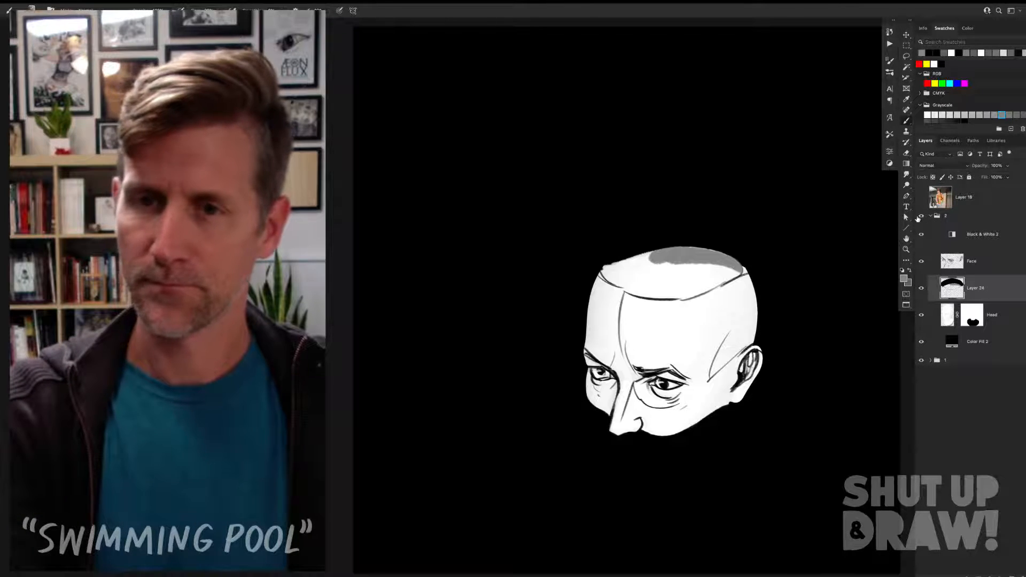
mouse_move(661, 277)
left_mouse_down()
mouse_move(718, 272)
mouse_move(657, 288)
mouse_move(651, 267)
mouse_move(661, 255)
mouse_move(615, 270)
mouse_move(649, 251)
left_mouse_up()
left_click_drag(620, 283, 695, 294)
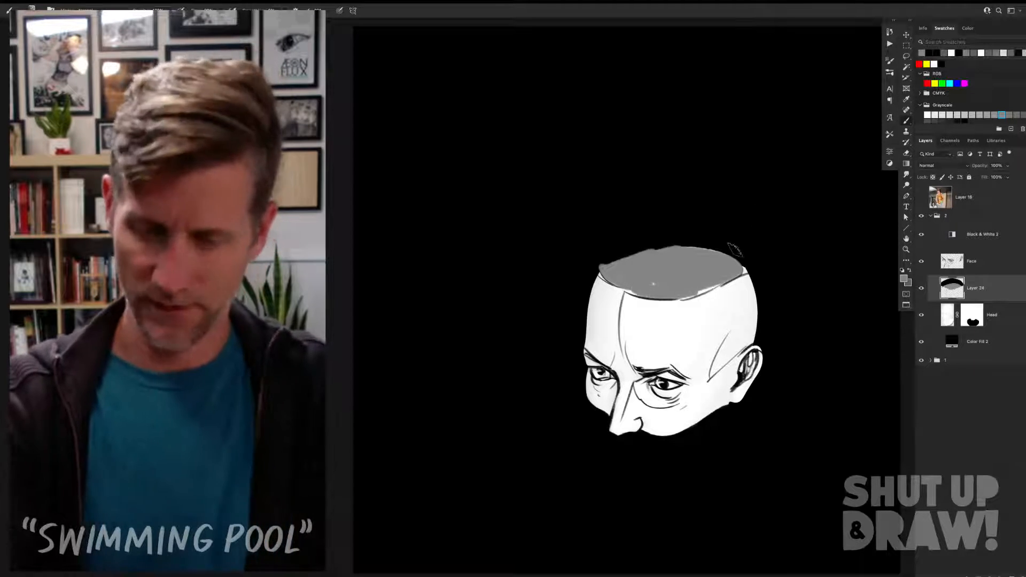
Step: Trim the back rim of the skull opening with black to a clean curve and sample the mid-gray interior color
left_click(681, 236, "alt")
left_click_drag(687, 240, 601, 266)
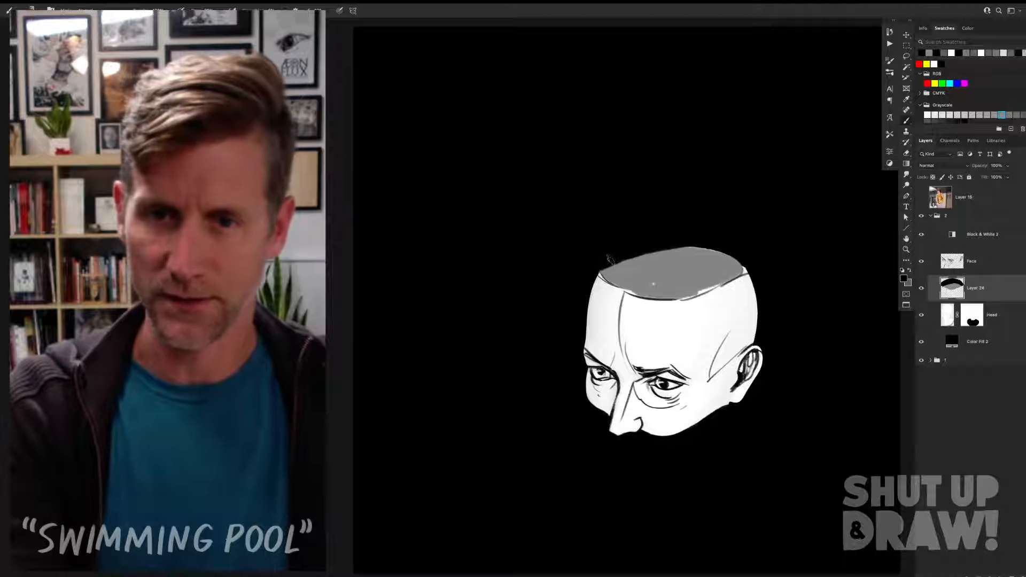
left_click(653, 284, "alt")
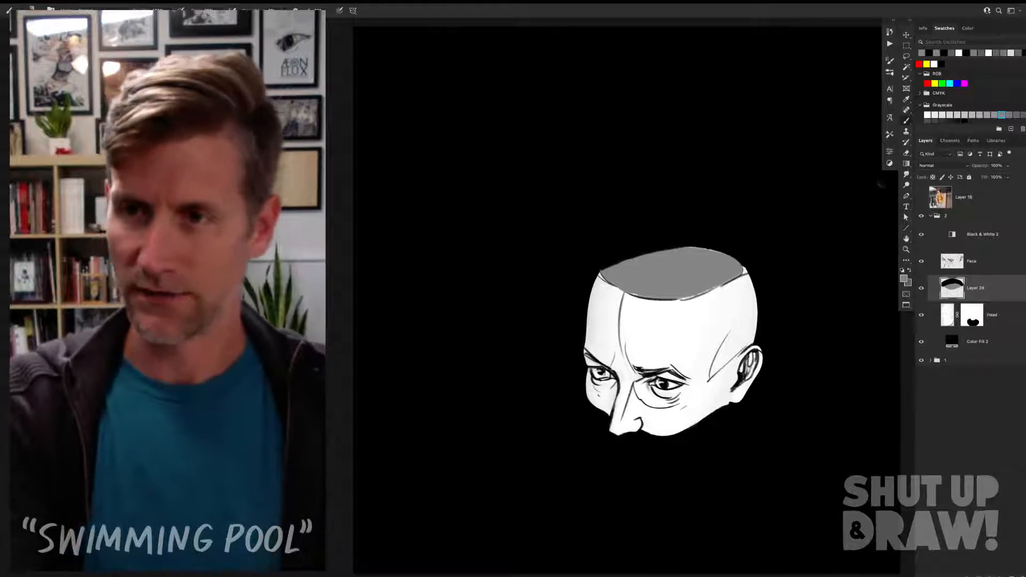
Step: Select the contents of the opening's layer, paint a dark-gray water surface along the front rim, clear the selection and touch up its edge
left_click(953, 285, "super")
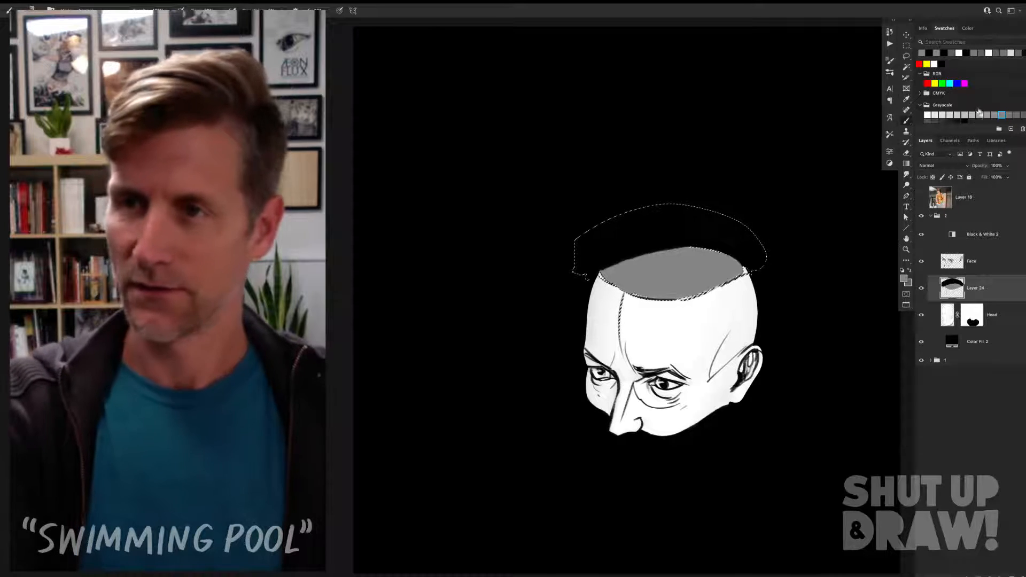
left_click(935, 122)
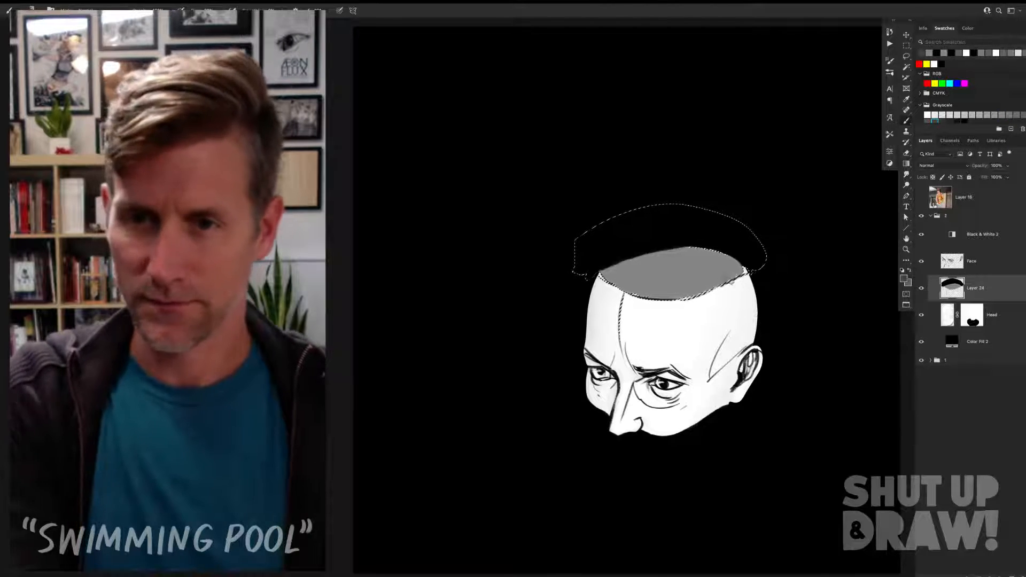
mouse_move(736, 286)
left_mouse_down()
mouse_move(664, 274)
mouse_move(695, 279)
mouse_move(675, 292)
mouse_move(708, 284)
mouse_move(633, 298)
left_mouse_up()
left_click(714, 265, "alt")
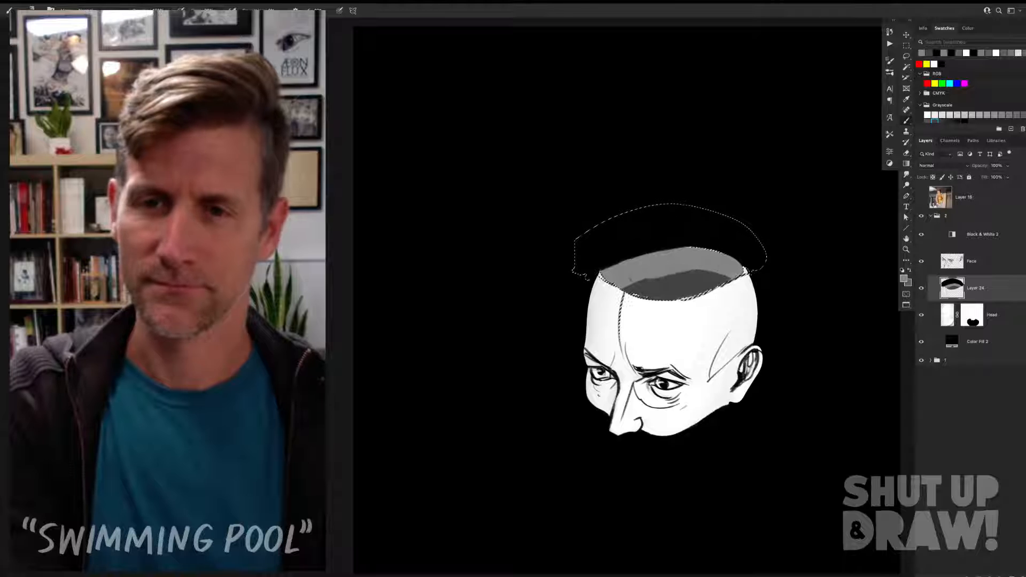
key("ctrl+d")
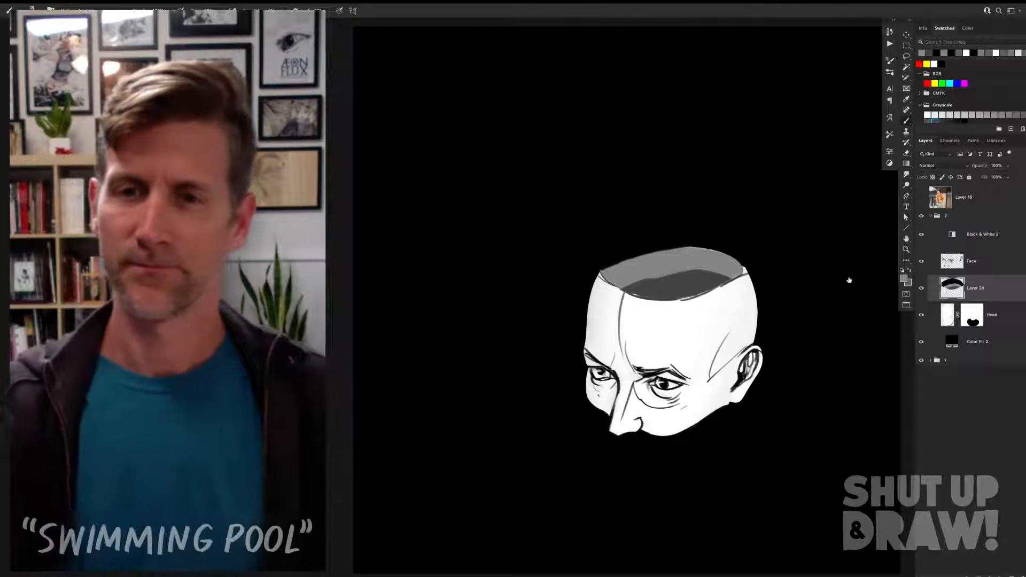
left_click(697, 280, "alt")
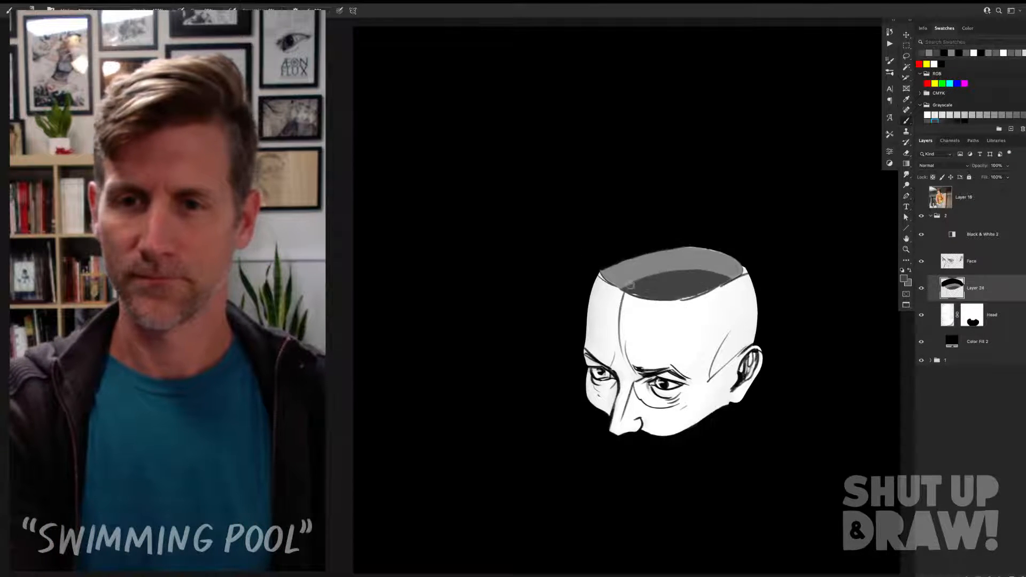
Step: Add a new layer and draw thin, wavy mid-gray ripple lines across the dark water inside the skull
key("ctrl+shift+alt+n")
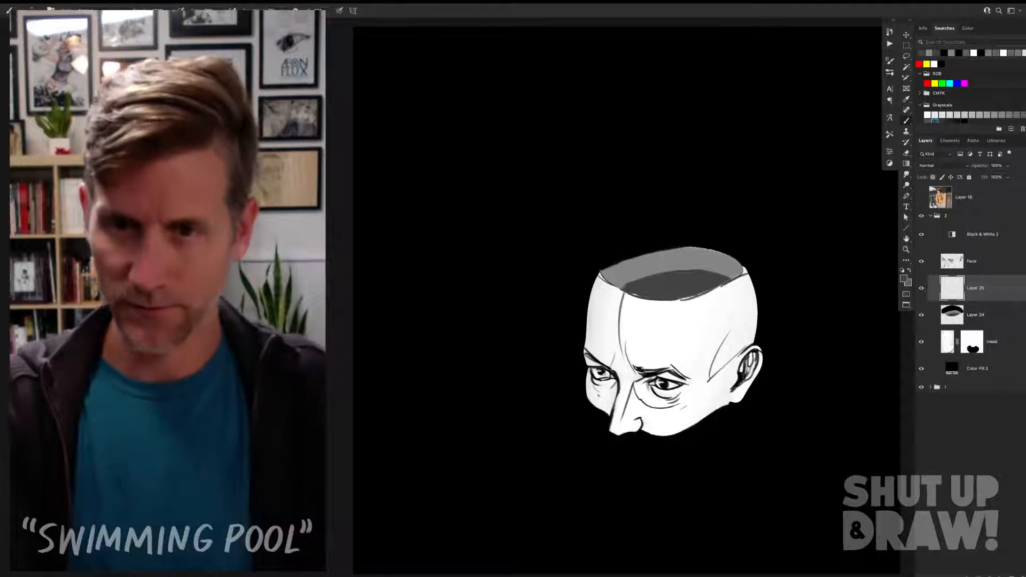
left_click(694, 262, "alt")
left_click_drag(626, 292, 650, 285)
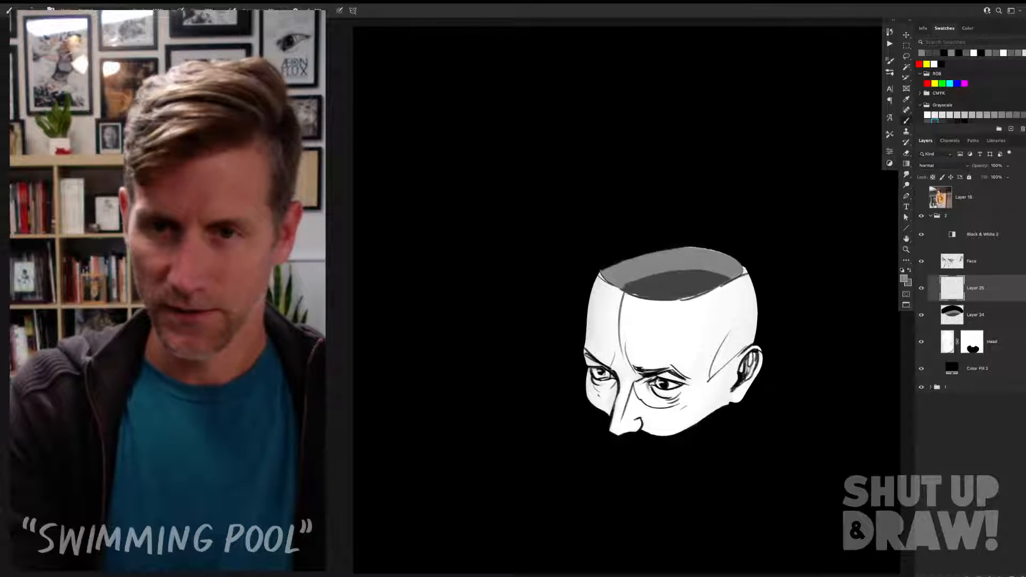
mouse_move(652, 297)
left_mouse_down()
mouse_move(666, 279)
mouse_move(688, 297)
left_mouse_up()
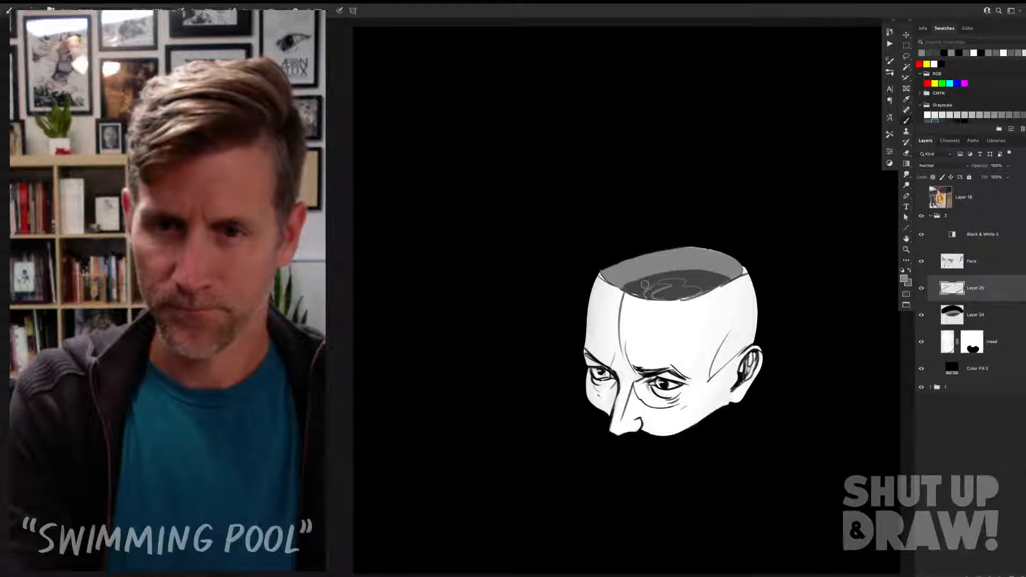
key("super+z")
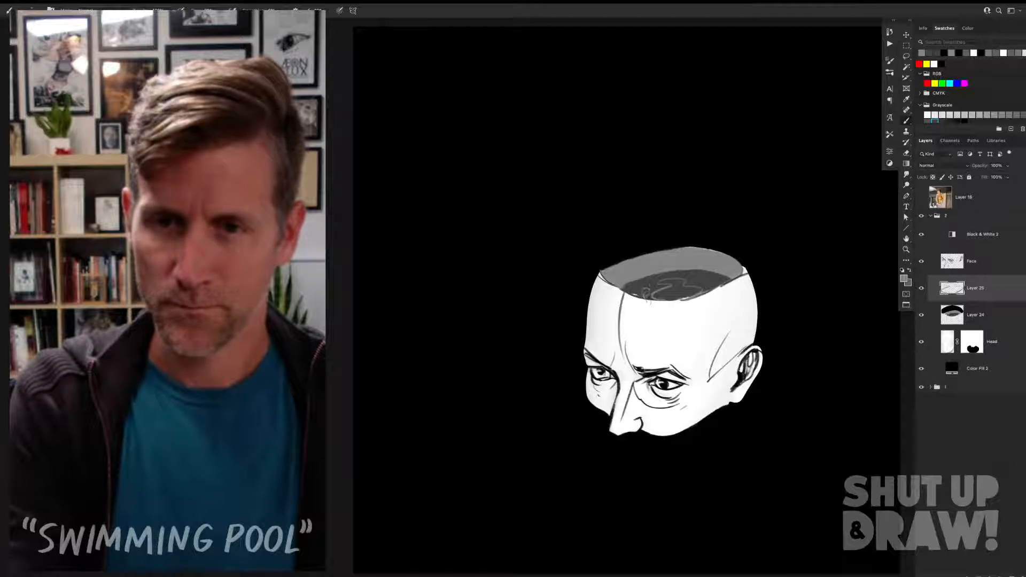
left_click_drag(641, 287, 643, 296)
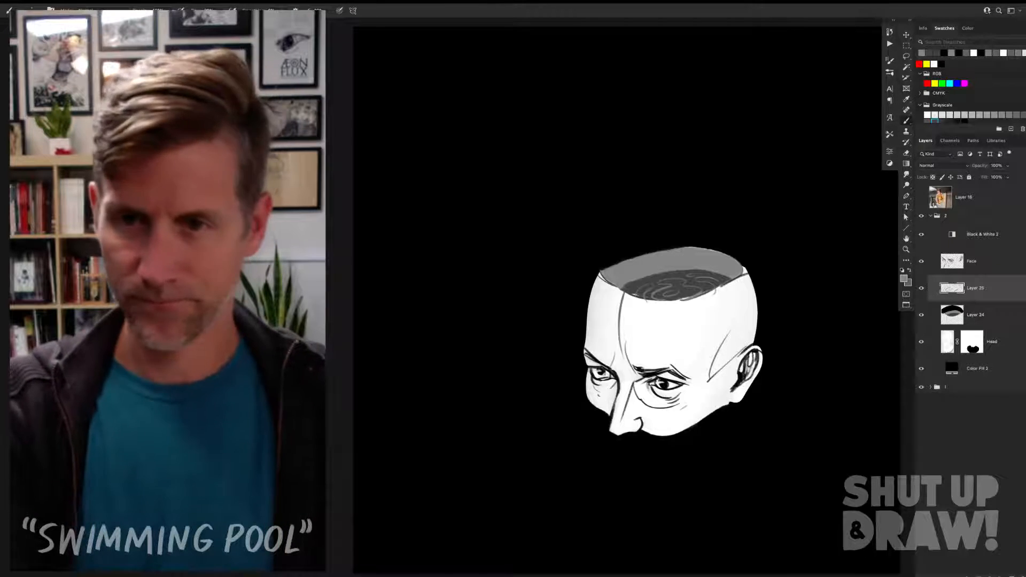
Step: Add a new empty layer directly above Layer 24 for brush work
key("v")
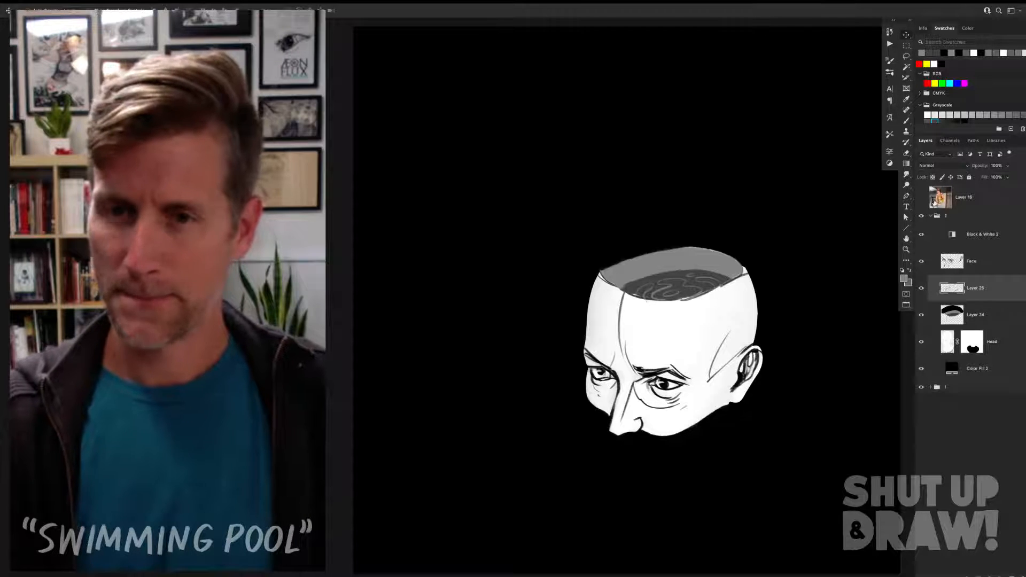
left_click(988, 310)
left_click(1012, 575)
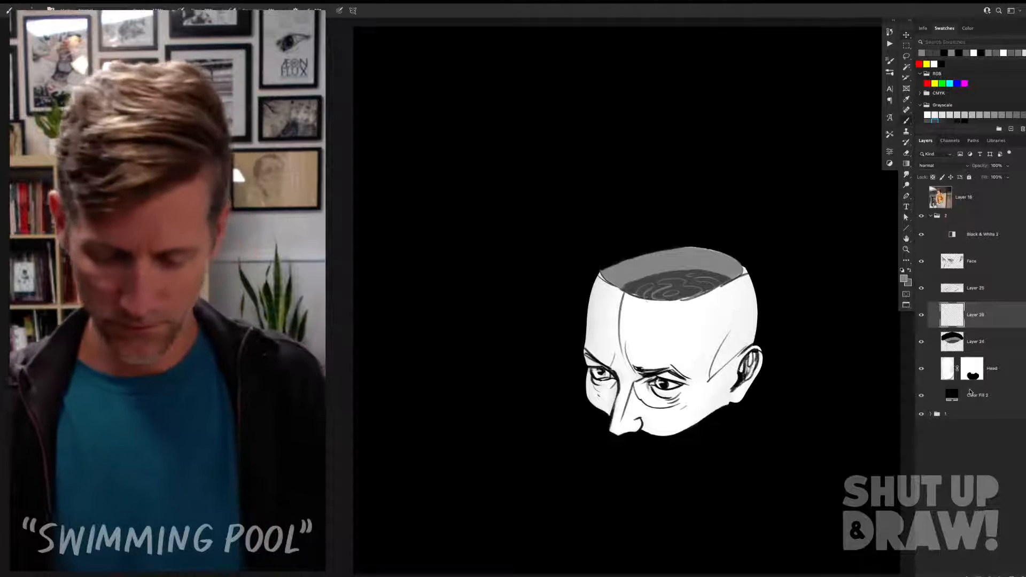
key("b")
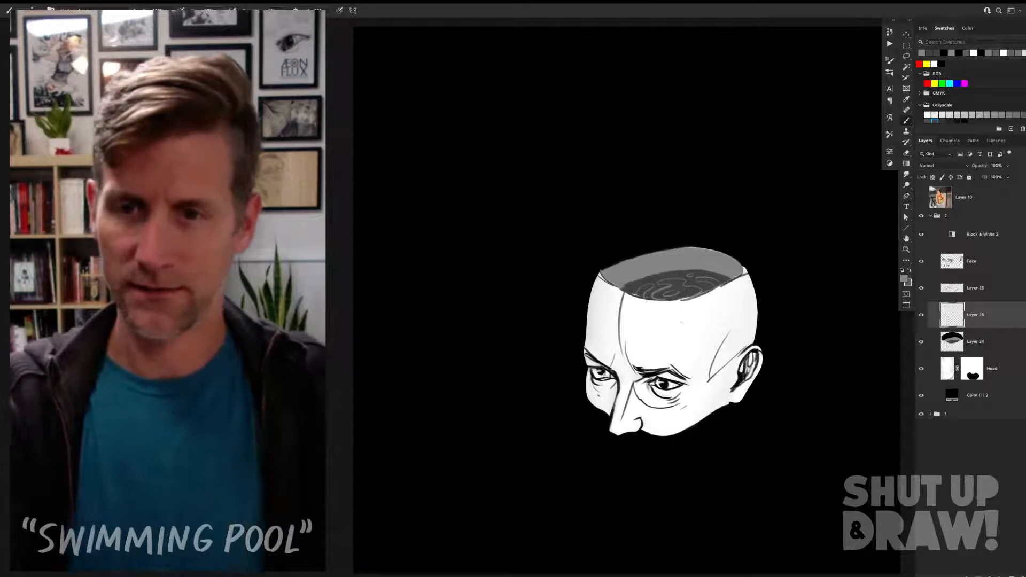
left_click_drag(561, 368, 560, 415)
key("ctrl+z")
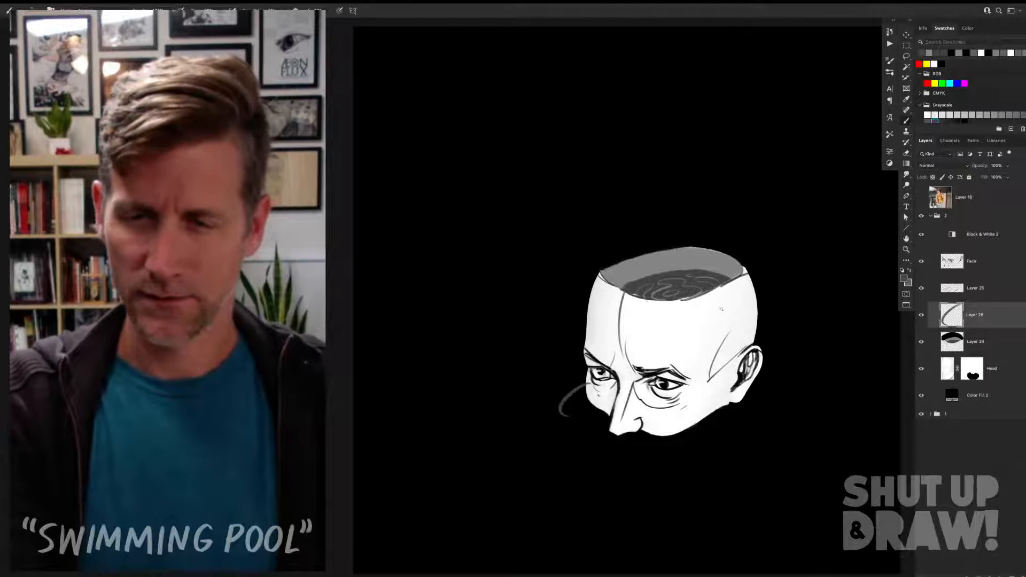
key("ctrl+z")
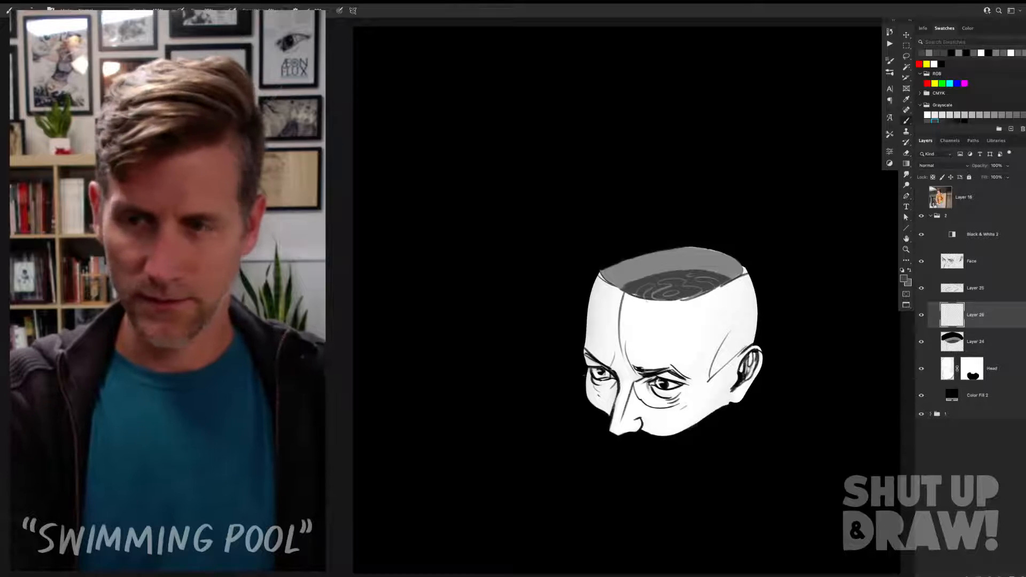
left_click_drag(569, 422, 658, 440)
key("ctrl+z")
Step: Sketch a thin gray guide ellipse around the base of the head, add a layer above it and dim the ellipse's layer to 10% opacity
left_click_drag(566, 364, 644, 442)
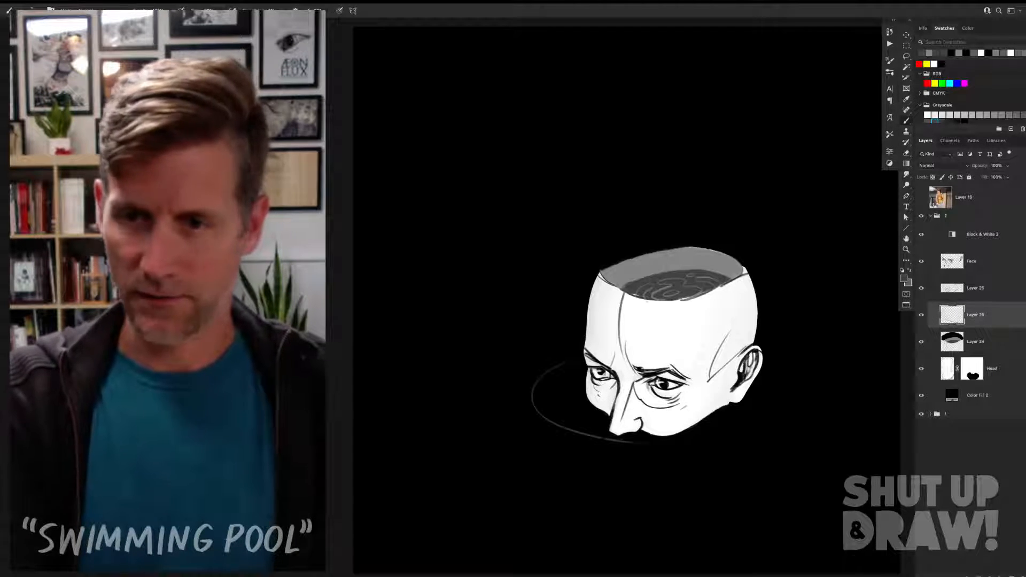
left_click_drag(800, 367, 660, 439)
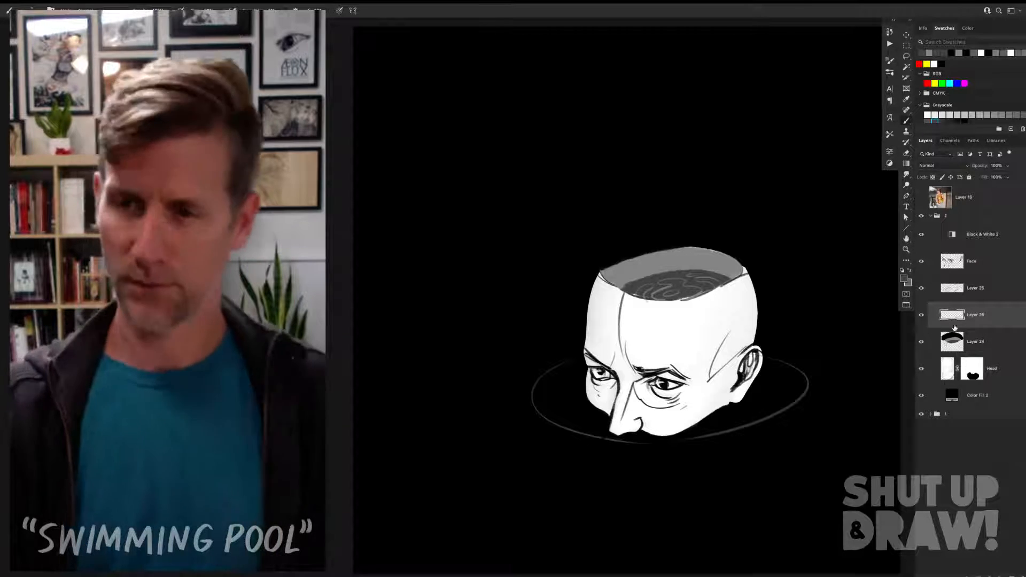
left_click(1012, 575)
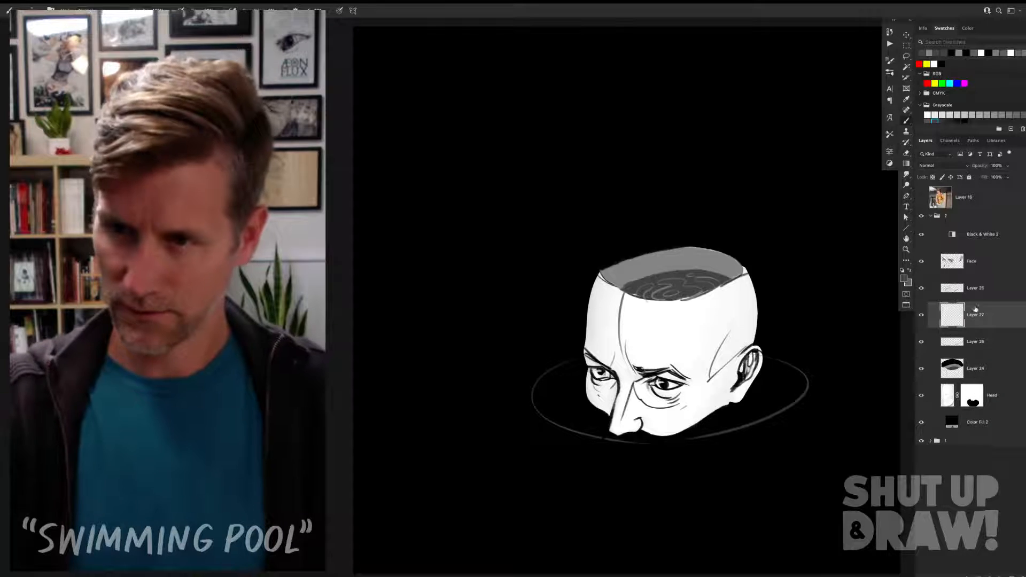
left_click(982, 343)
key("v")
key("1")
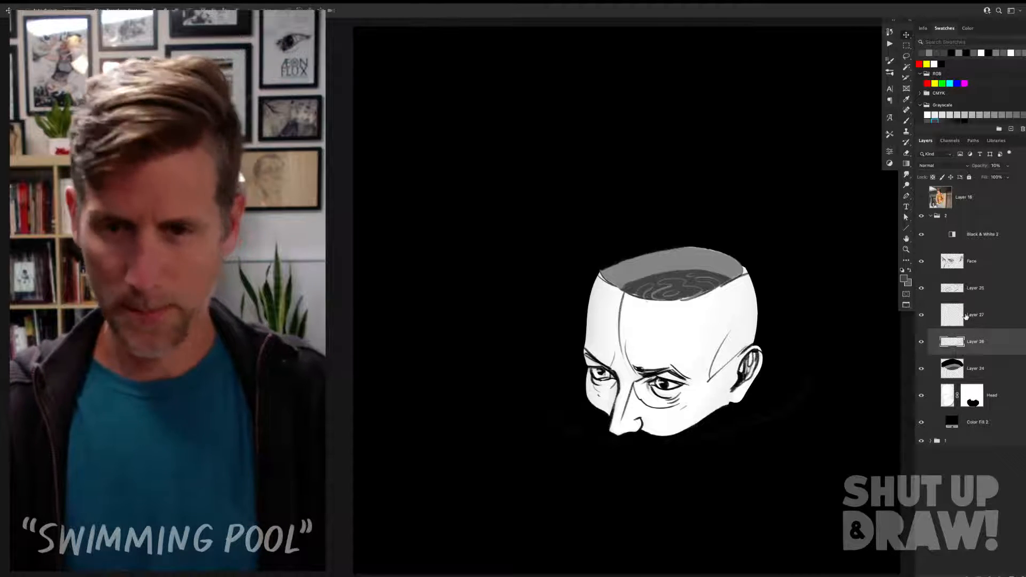
Step: Draw curved gray water ripples beside the far cheek on Layer 27 and move that layer beneath the Head layer
left_click(967, 318)
key("b")
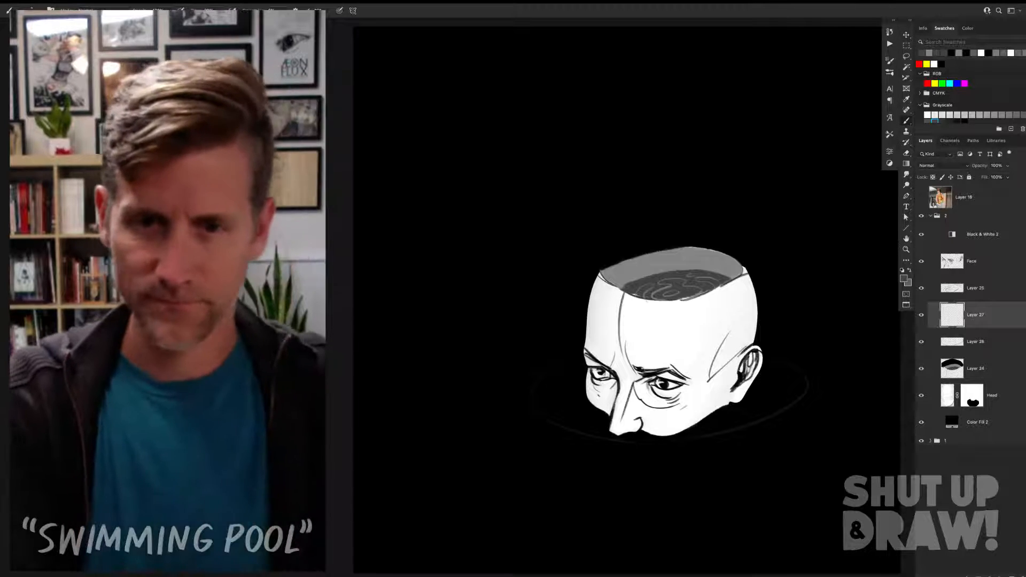
left_click_drag(542, 397, 582, 357)
mouse_move(543, 394)
left_mouse_down()
mouse_move(555, 405)
mouse_move(559, 383)
left_mouse_up()
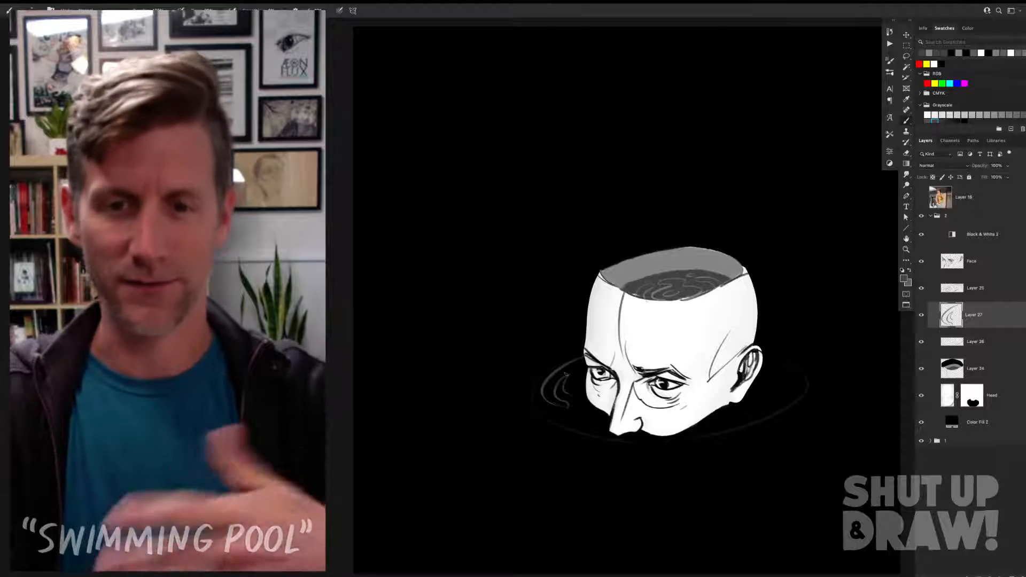
key("super+z")
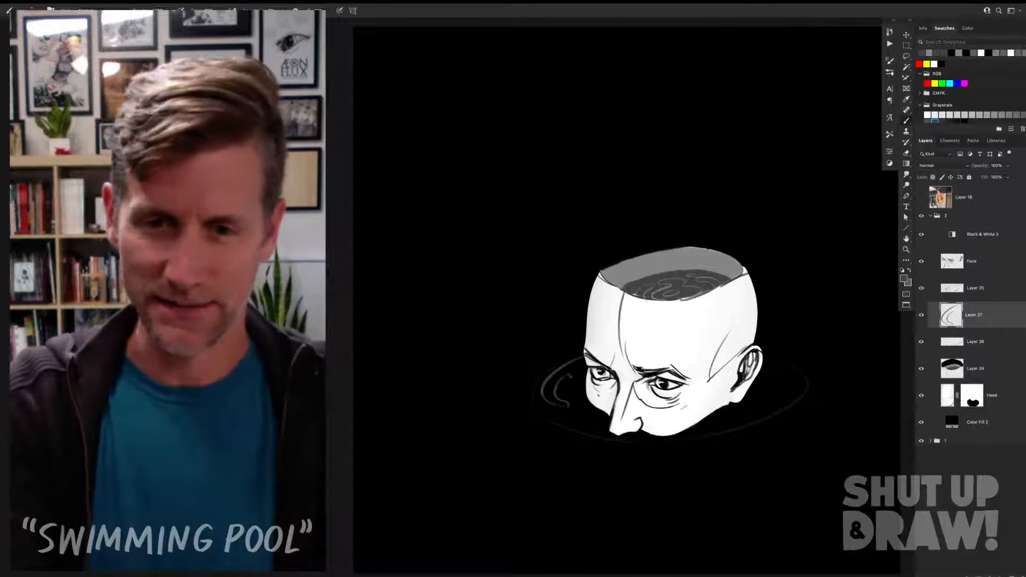
left_click_drag(571, 374, 574, 388)
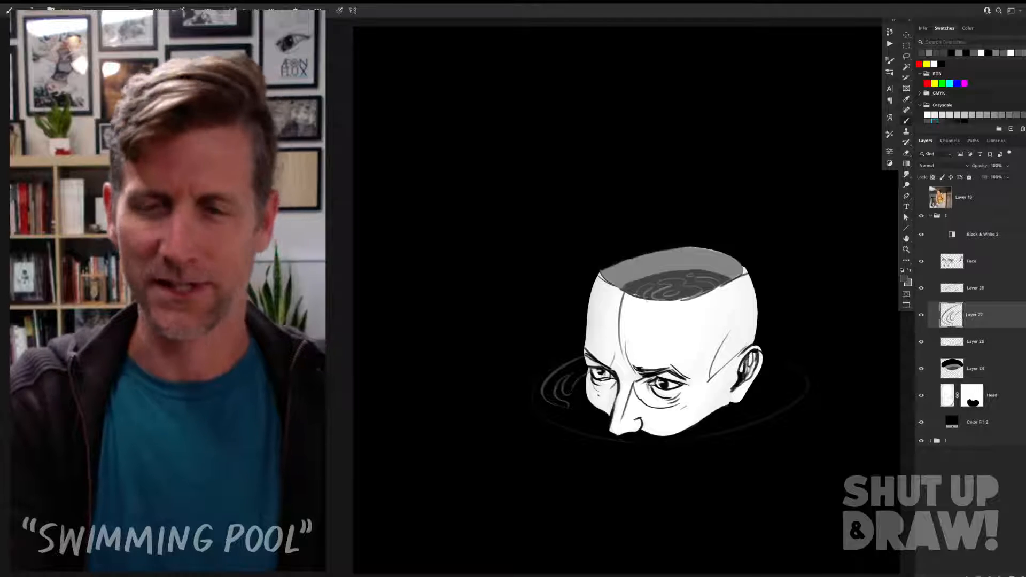
left_click_drag(1006, 317, 1003, 409)
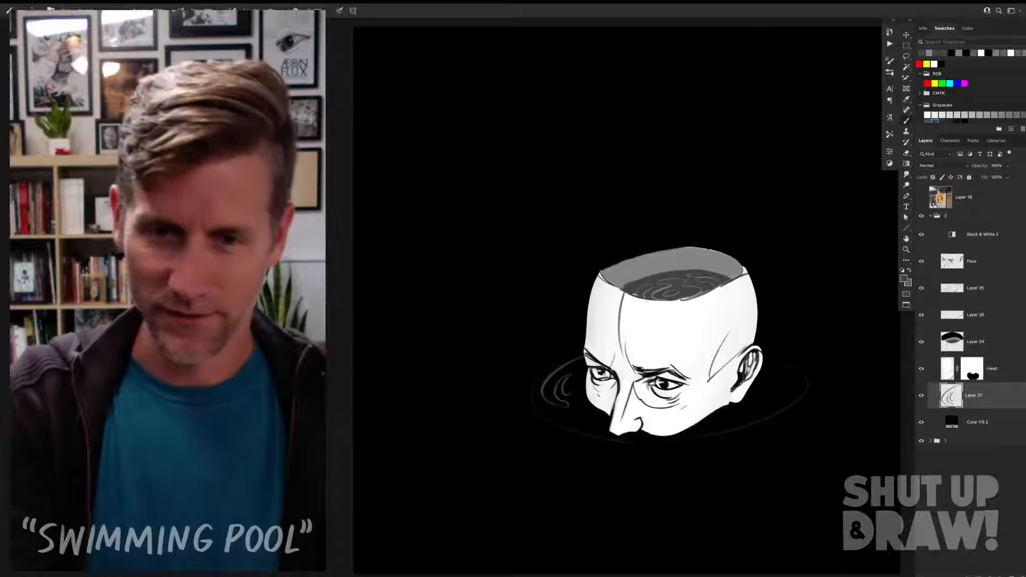
mouse_move(570, 394)
left_mouse_down()
mouse_move(584, 376)
mouse_move(564, 411)
left_mouse_up()
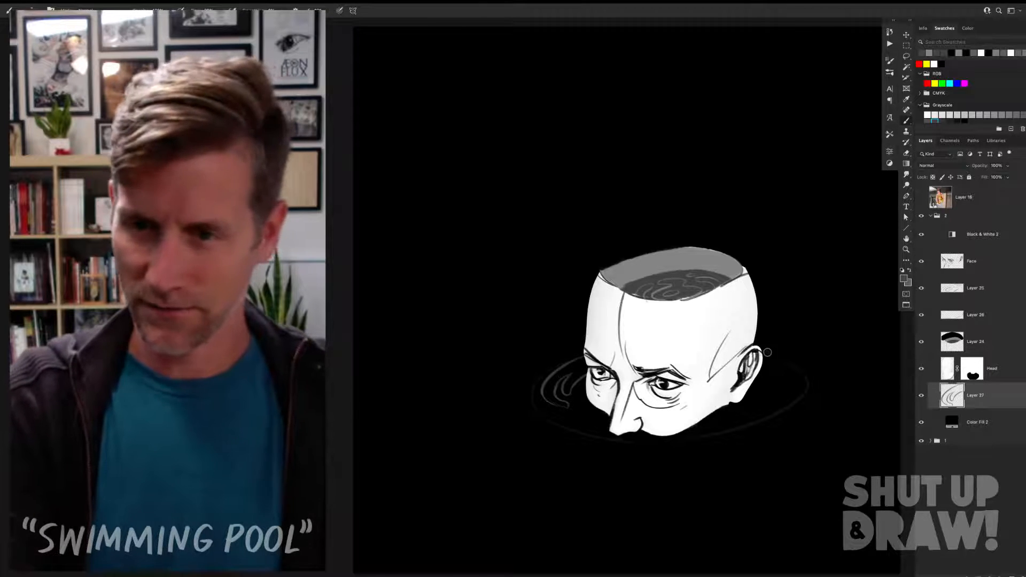
Step: Draw nested curved ripples in the water behind the ear, following the guide ellipse
left_click_drag(764, 353, 807, 389)
key("ctrl+z")
mouse_move(762, 353)
left_mouse_down()
mouse_move(800, 404)
mouse_move(780, 409)
left_mouse_up()
mouse_move(763, 362)
left_mouse_down()
mouse_move(796, 394)
mouse_move(777, 405)
left_mouse_up()
key("ctrl+z")
left_click_drag(762, 370, 785, 385)
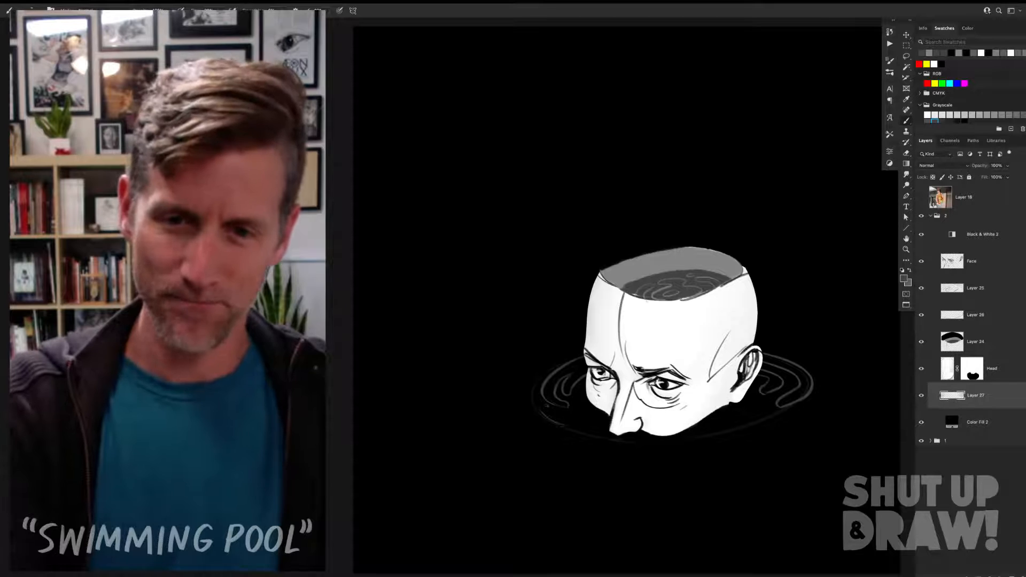
Step: Draw wavy ripple lines in the water around the far cheek and in front of the nose
mouse_move(542, 407)
left_mouse_down()
mouse_move(578, 421)
mouse_move(566, 428)
left_mouse_up()
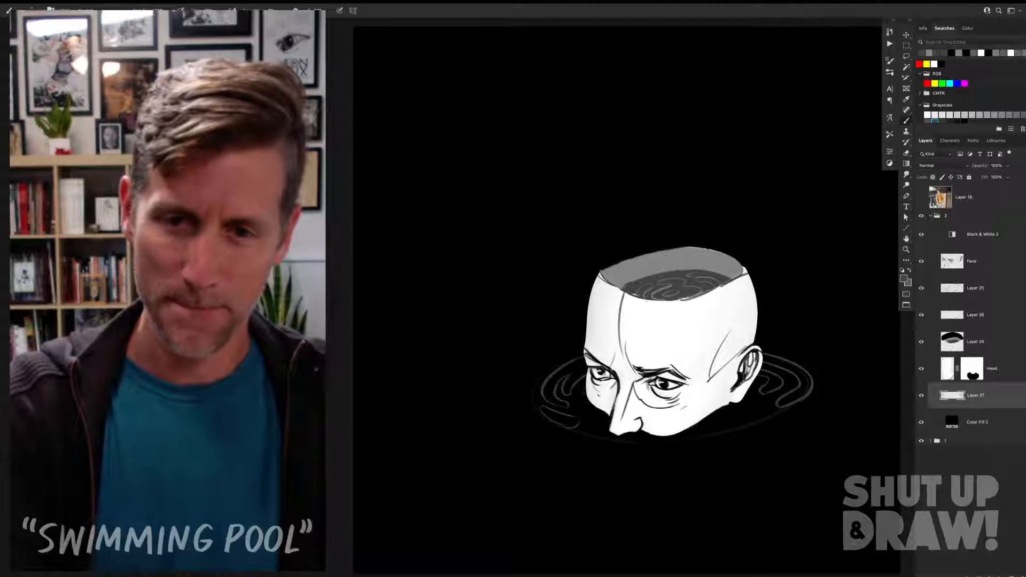
left_click_drag(587, 386, 601, 427)
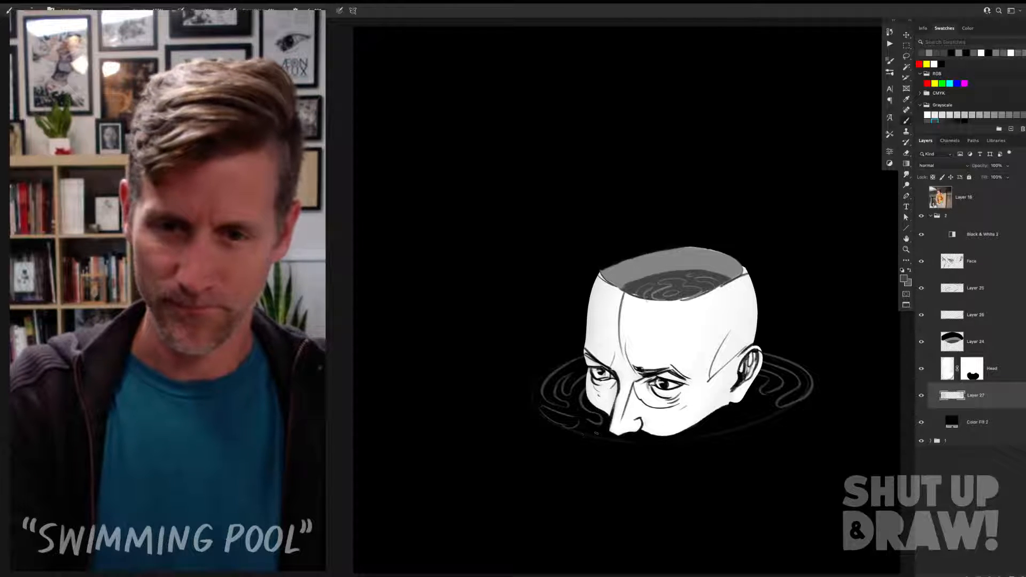
left_click_drag(597, 433, 662, 459)
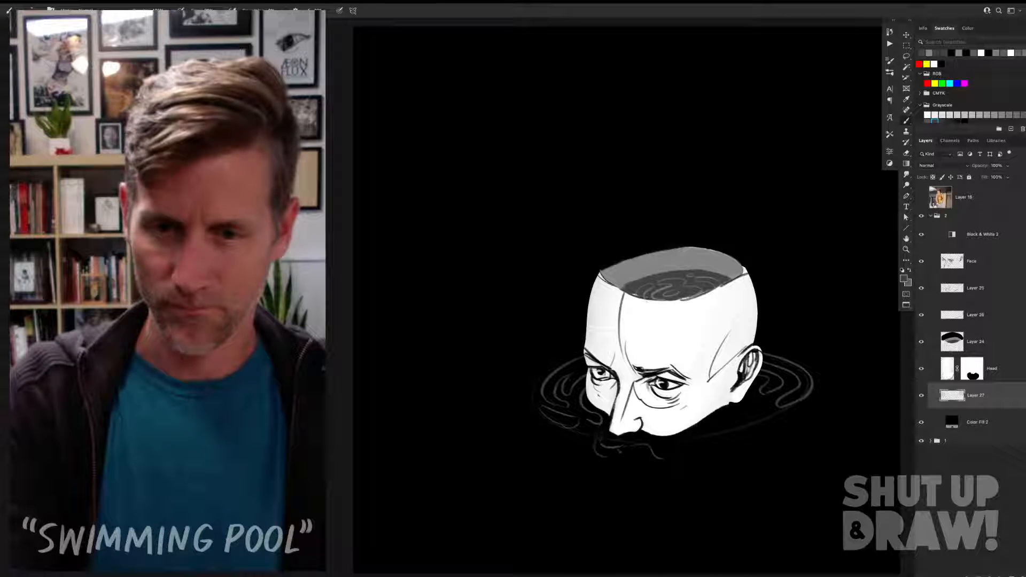
left_click_drag(614, 457, 645, 453)
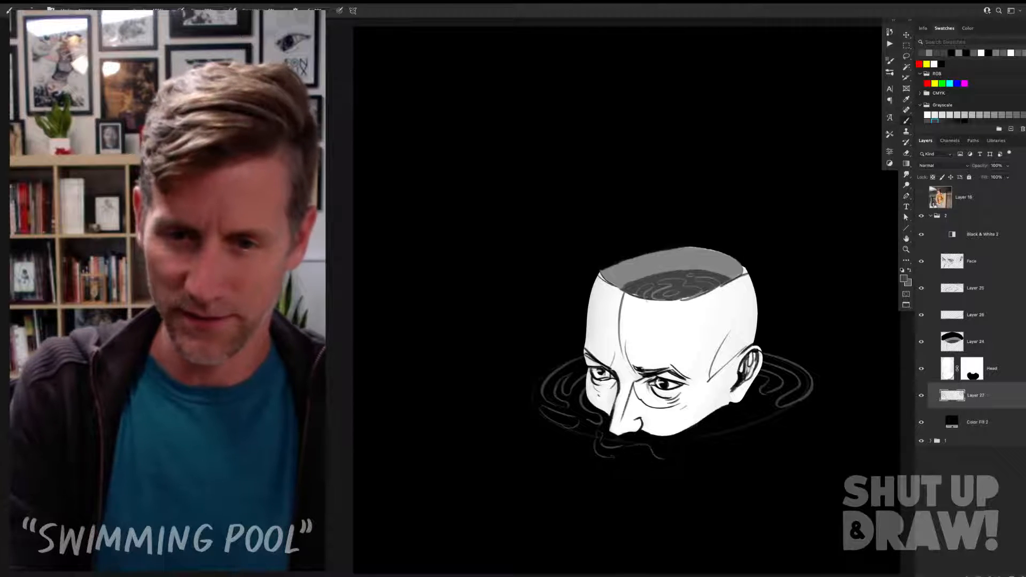
left_click_drag(644, 452, 658, 462)
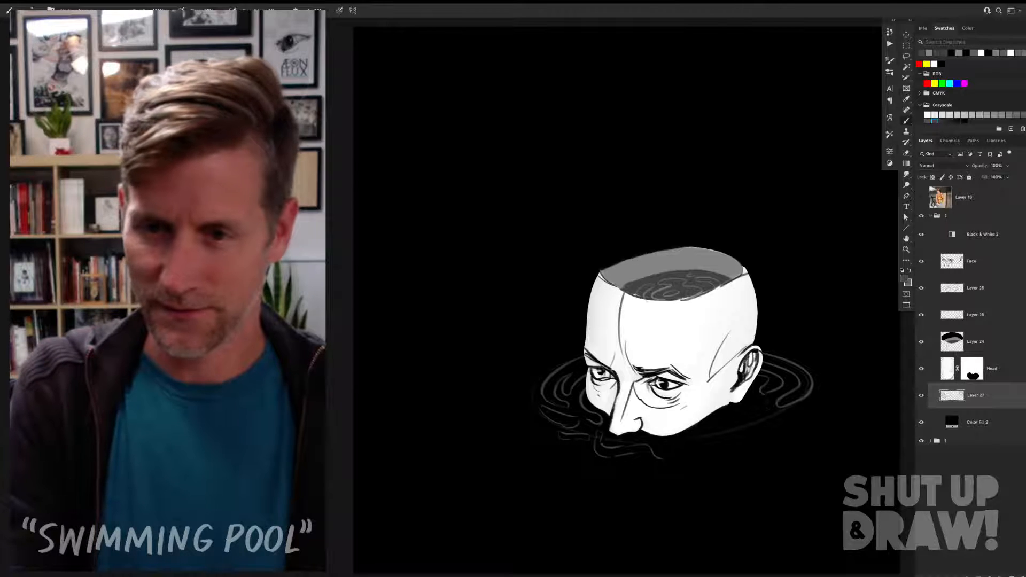
mouse_move(798, 410)
left_mouse_down()
mouse_move(737, 438)
mouse_move(720, 436)
left_mouse_up()
key("super+z")
Step: Draw wavy gray ripples in the water below the jaw on the ear side
key("super+z")
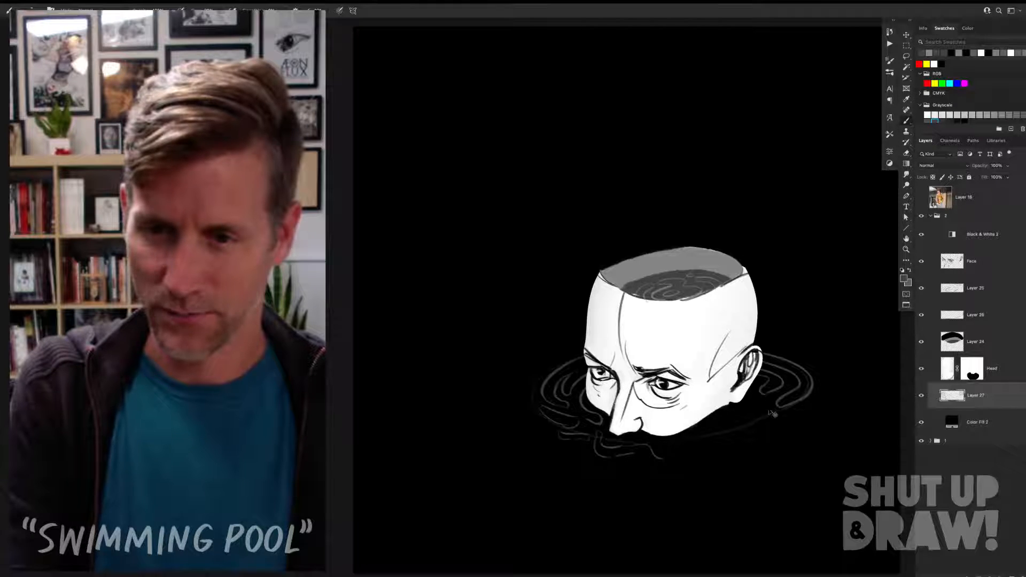
mouse_move(748, 423)
left_mouse_down()
mouse_move(775, 418)
mouse_move(708, 445)
left_mouse_up()
left_click_drag(744, 417, 704, 433)
key("super+z")
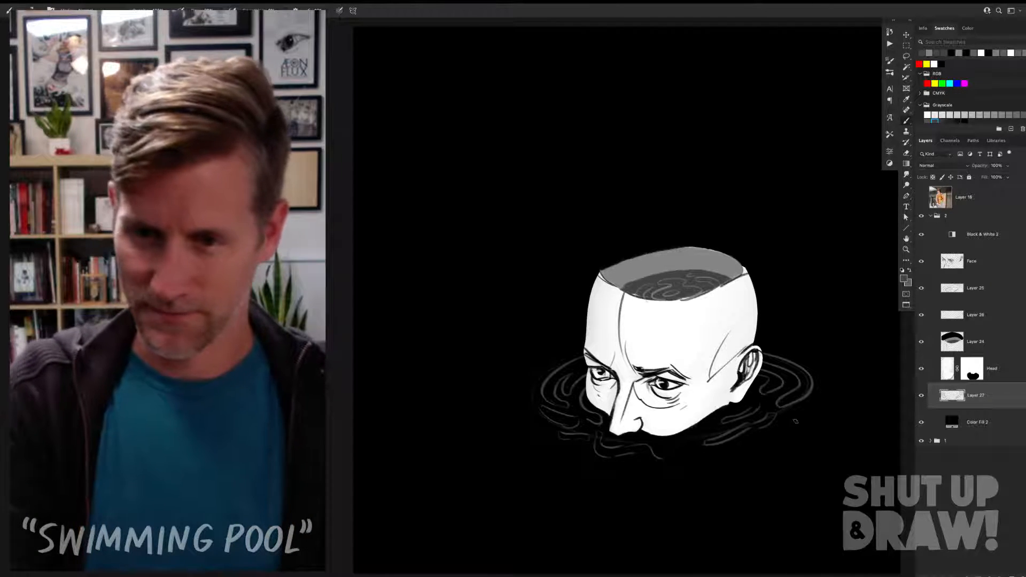
Step: Draw outer gray ripples below the jaw, beyond the far cheek and behind the ear, with small oval ripples scattered between them
mouse_move(688, 476)
left_mouse_down()
mouse_move(749, 454)
mouse_move(680, 471)
mouse_move(694, 477)
mouse_move(673, 451)
mouse_move(688, 451)
left_mouse_up()
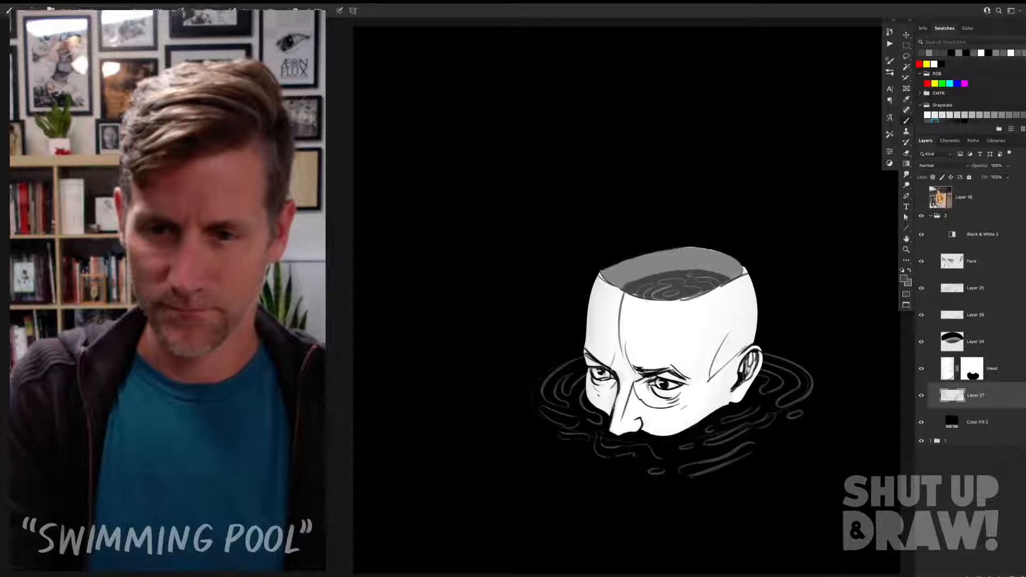
left_click_drag(545, 362, 524, 405)
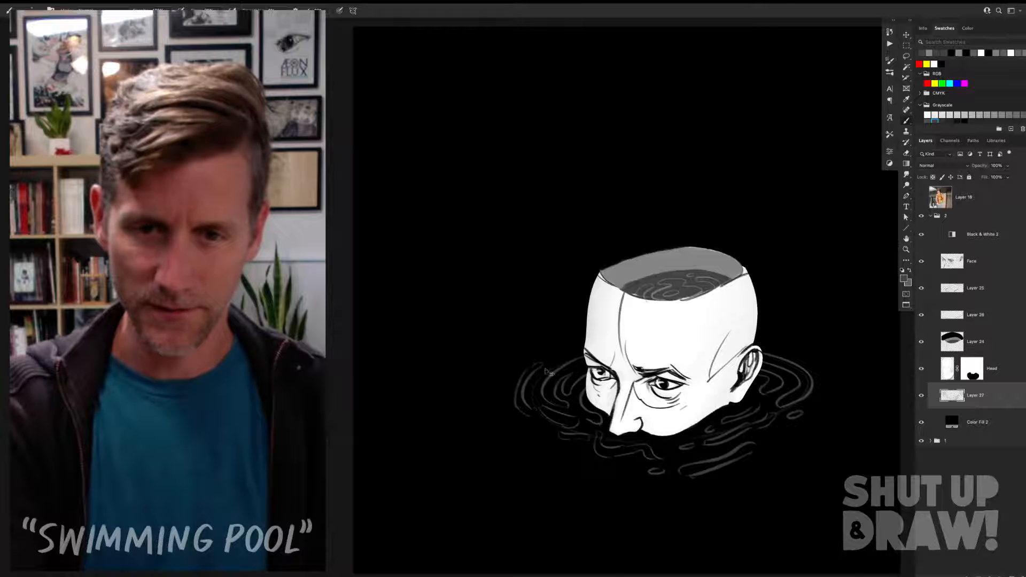
key("super+z")
mouse_move(528, 369)
left_mouse_down()
mouse_move(514, 404)
mouse_move(533, 413)
left_mouse_up()
mouse_move(827, 380)
left_mouse_down()
mouse_move(816, 402)
mouse_move(836, 382)
left_mouse_up()
key("super+z")
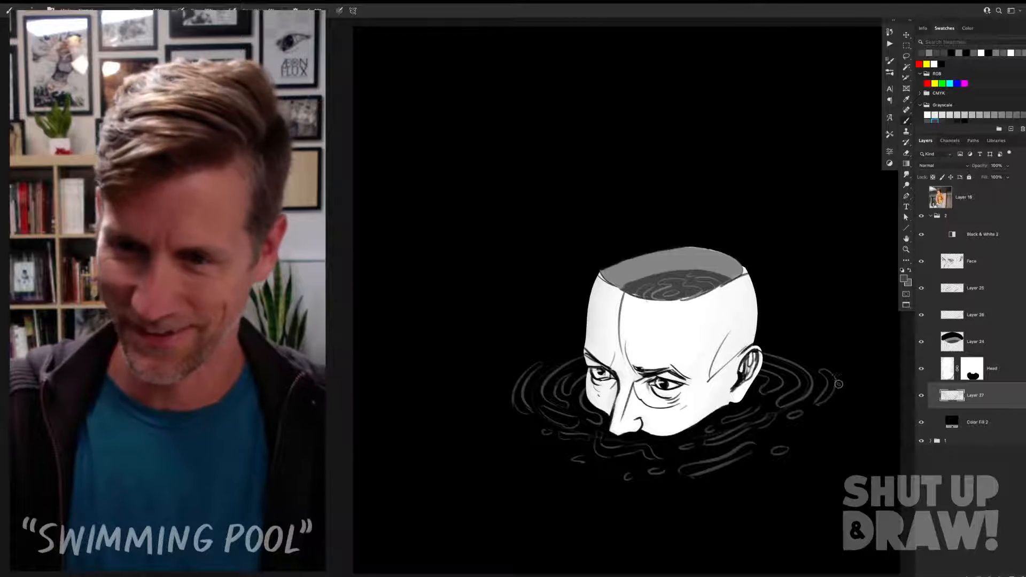
Step: Show the reference photo layer of the crouching figure above the head and lower its opacity to 20%
key("v")
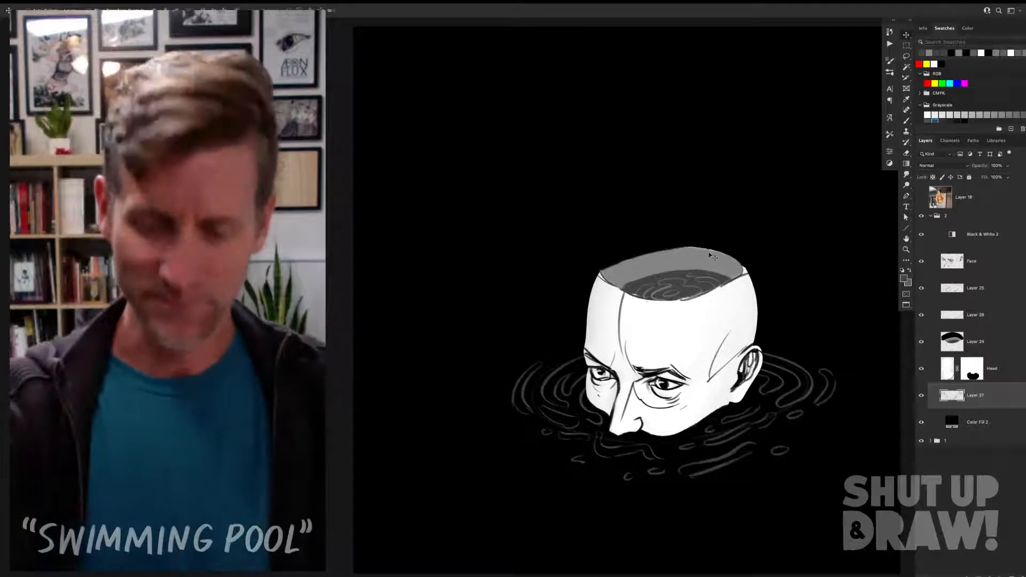
left_click(922, 200)
left_click(922, 200)
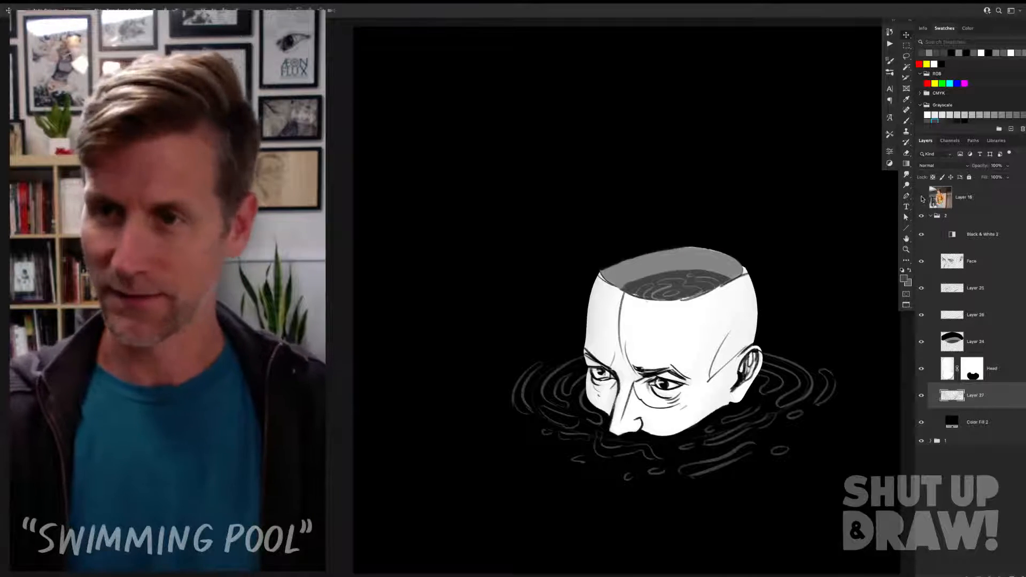
left_click(922, 199)
left_click(971, 200)
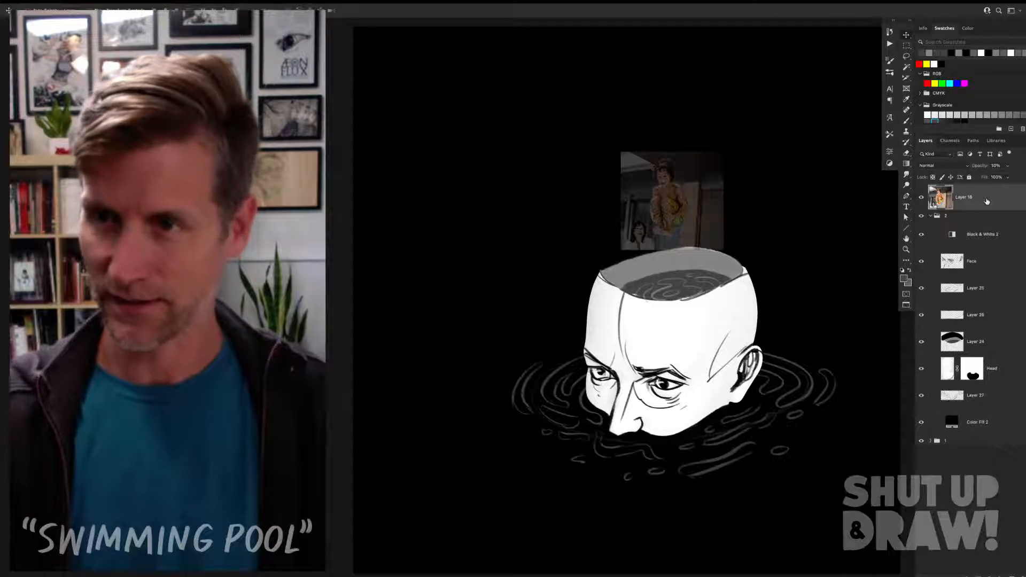
key("3")
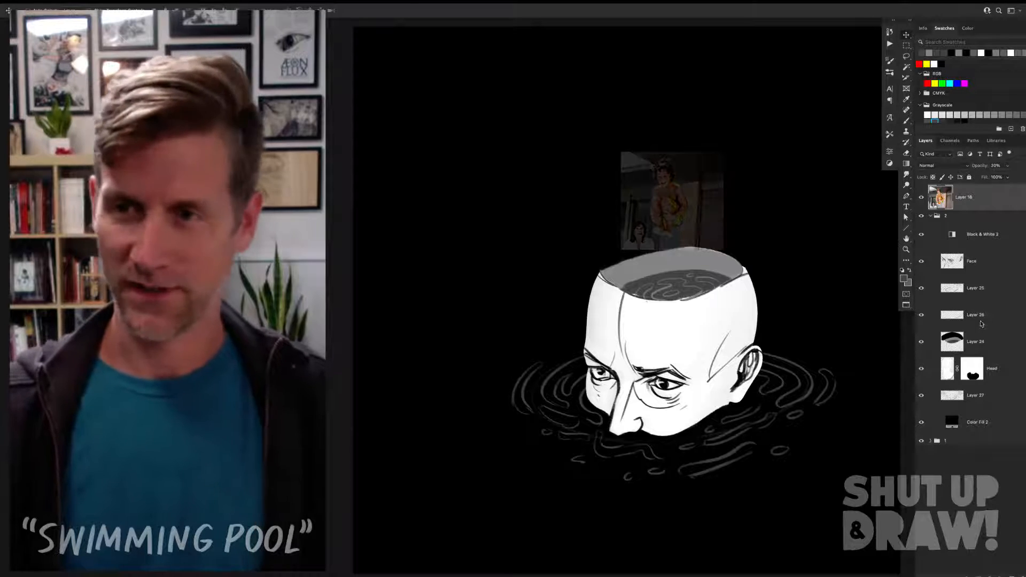
key("2")
Step: Add a new layer beneath the reference photo and set white as the brush colour
left_click(1015, 571)
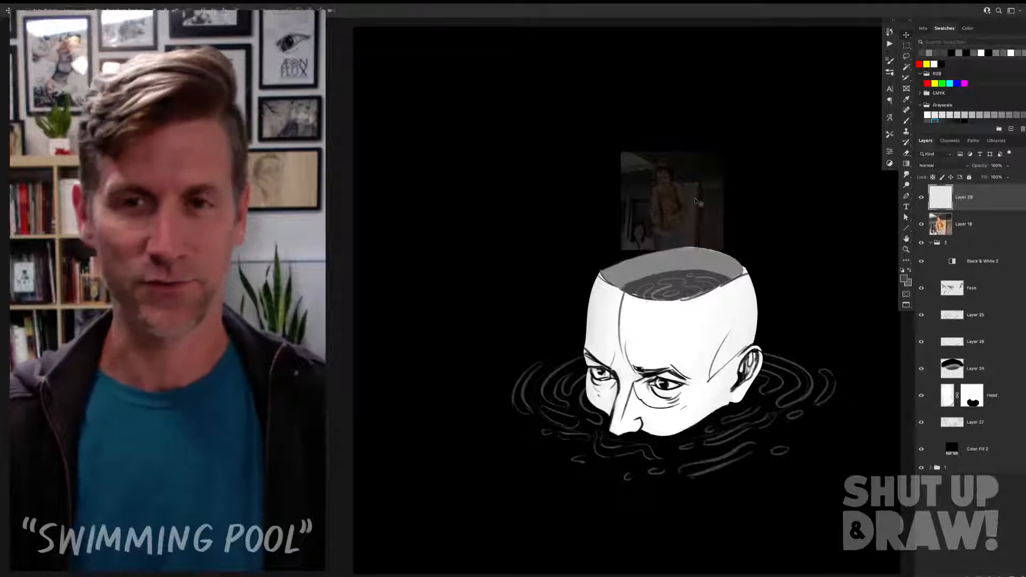
key("b")
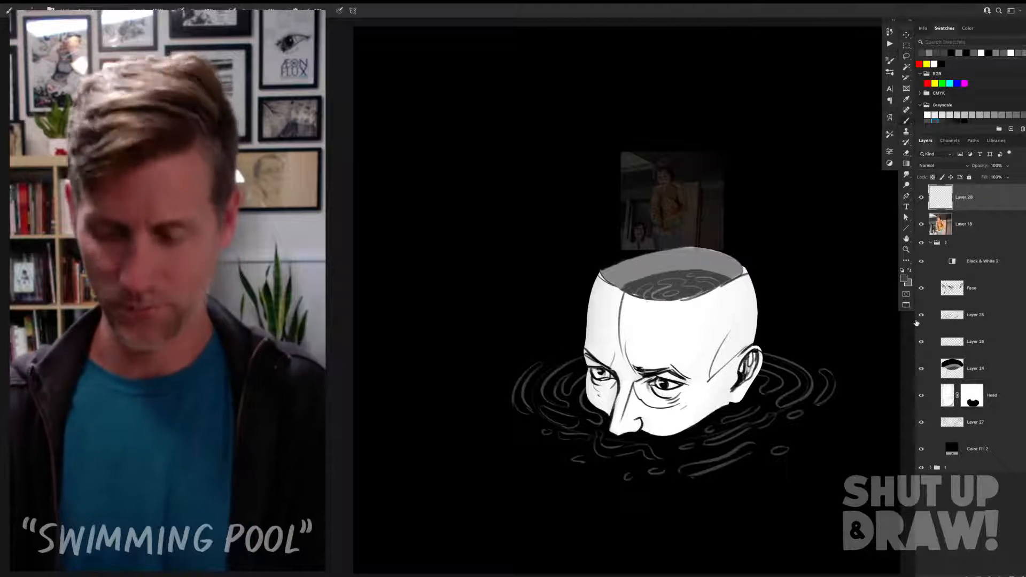
key("super+plus")
key("super+plus")
left_click_drag(759, 165, 587, 272)
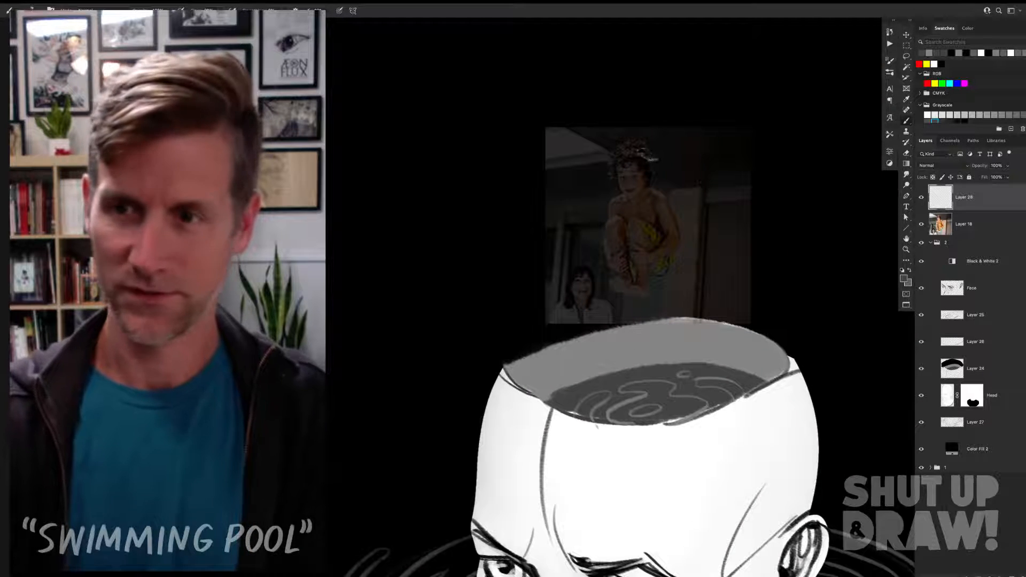
key("d")
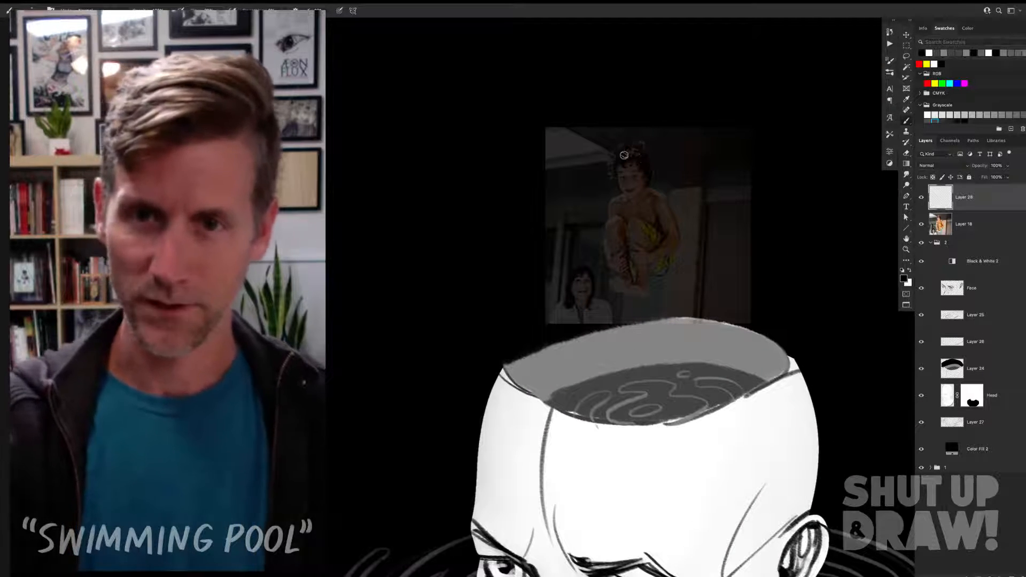
key("x")
left_click_drag(992, 200, 989, 235)
Step: Paint the small figure's face and spiky, windblown hair as a solid white silhouette over the reference photo
left_click_drag(631, 147, 635, 185)
left_click_drag(662, 265, 656, 148)
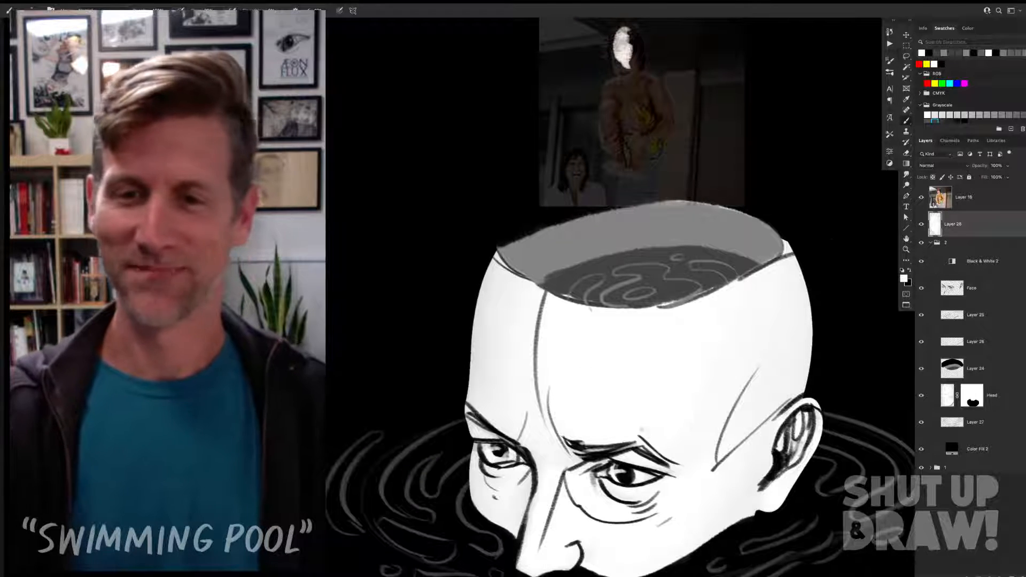
left_click_drag(663, 136, 658, 264)
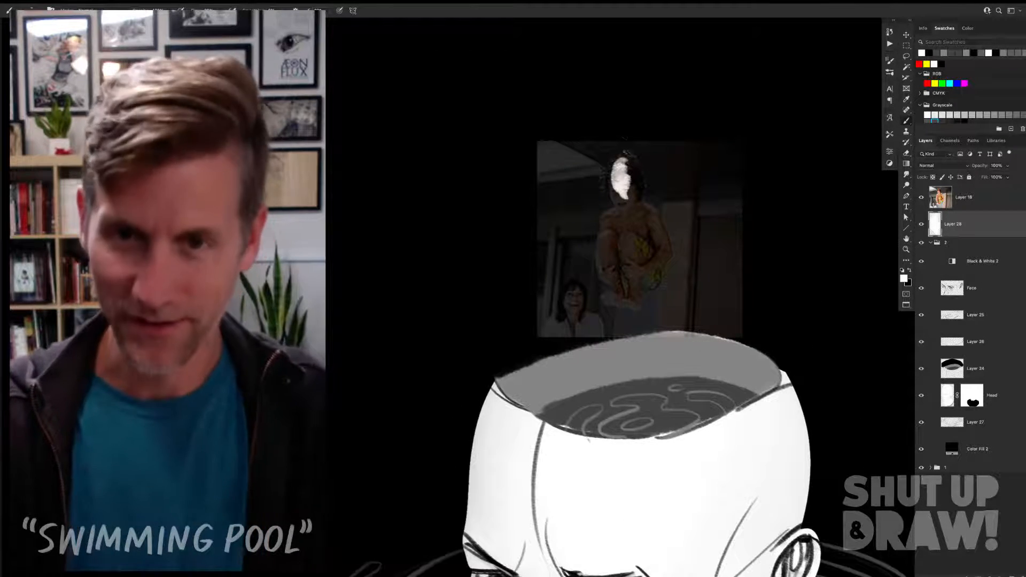
left_click_drag(616, 162, 601, 167)
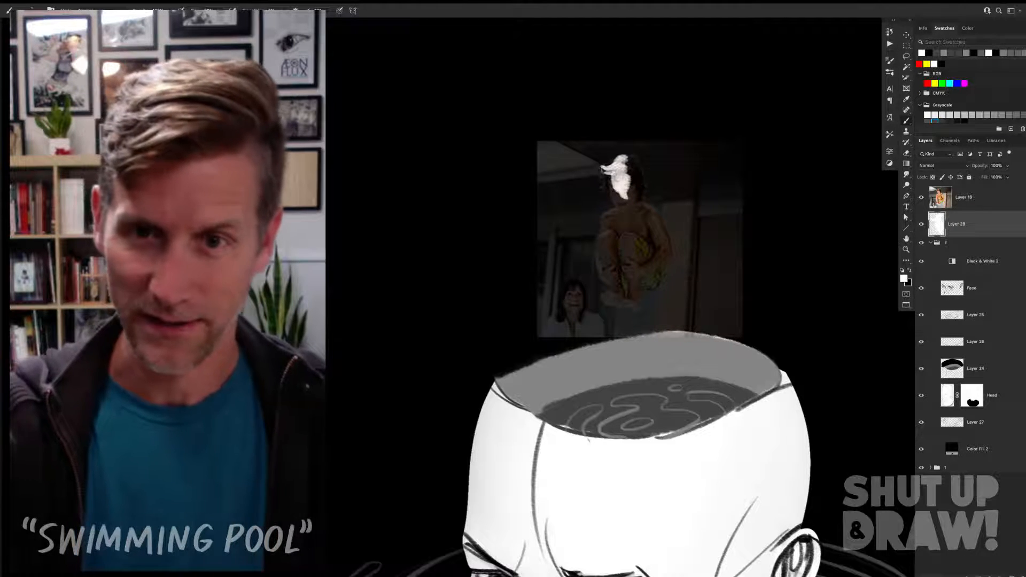
mouse_move(601, 177)
left_mouse_down()
mouse_move(623, 202)
mouse_move(633, 195)
left_mouse_up()
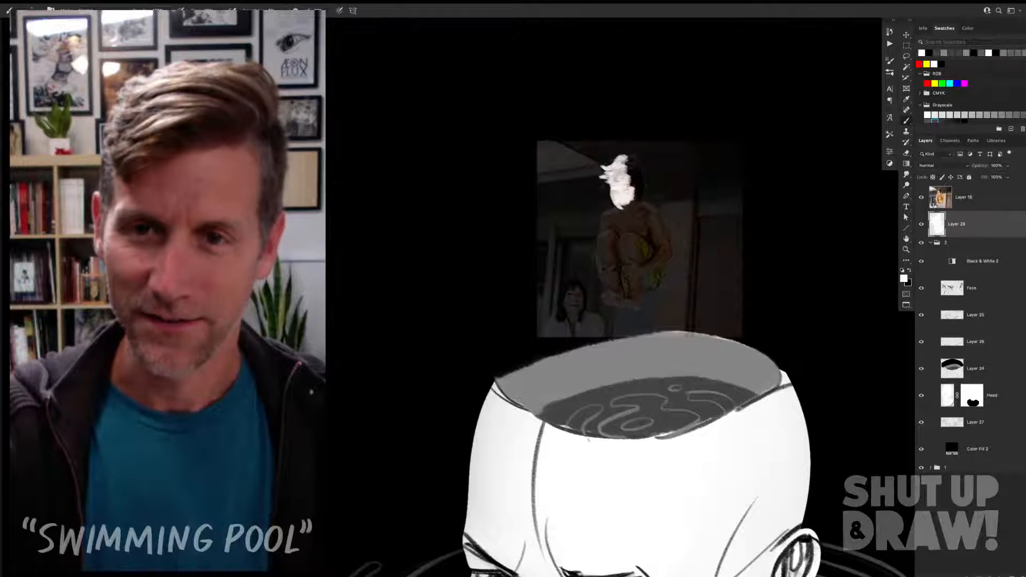
left_click_drag(629, 159, 639, 161)
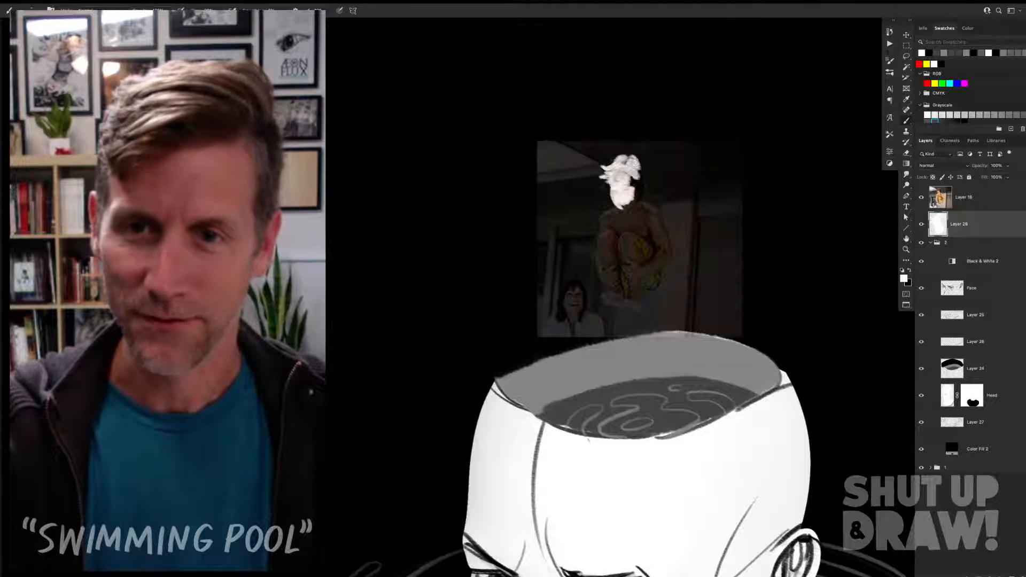
left_click_drag(628, 159, 608, 183)
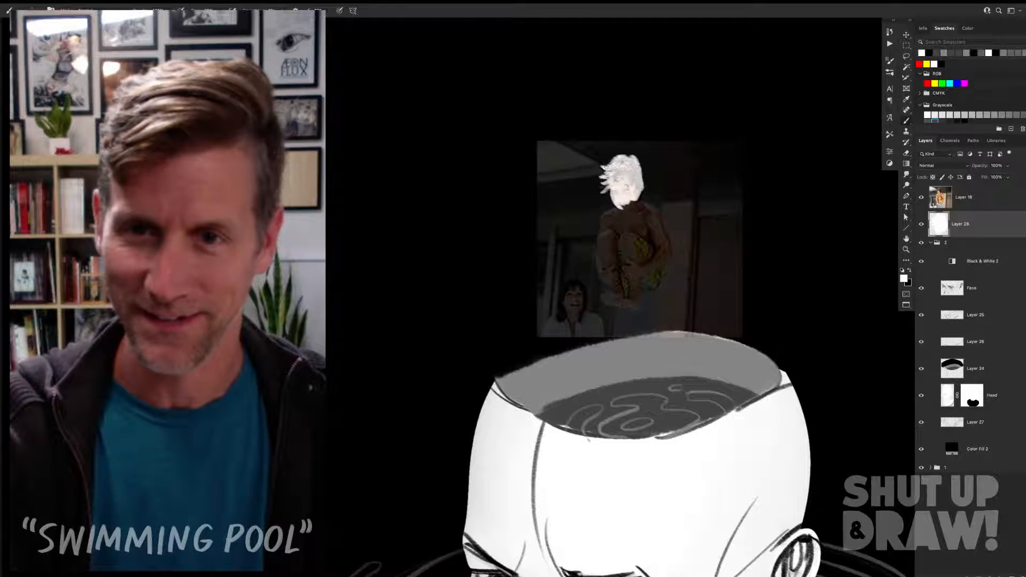
Step: Fill the figure's neck, shoulders, arms, folded legs and feet with white, following the photo
mouse_move(639, 195)
left_mouse_down()
mouse_move(606, 218)
mouse_move(602, 237)
mouse_move(630, 210)
left_mouse_up()
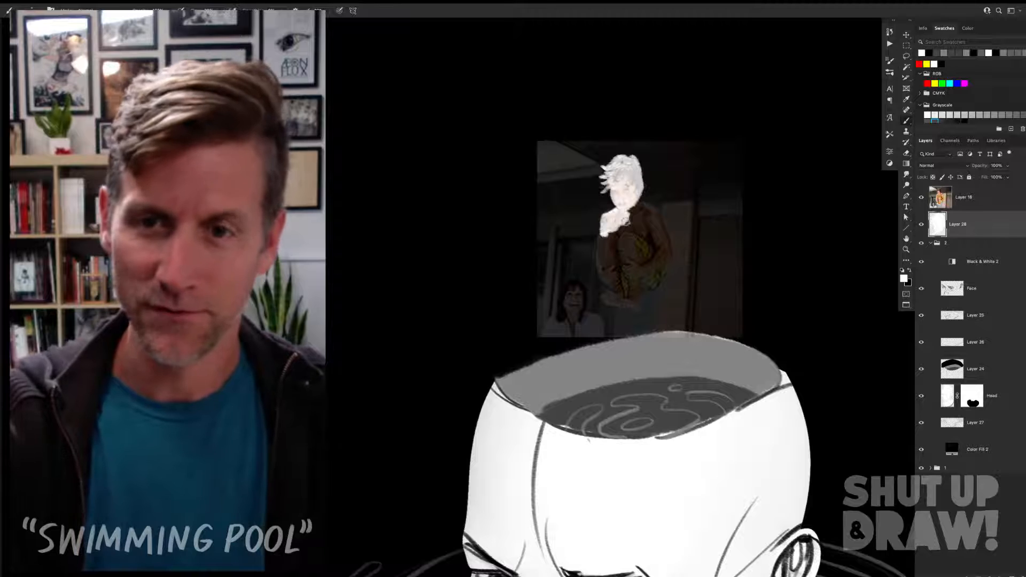
left_click_drag(666, 242, 658, 268)
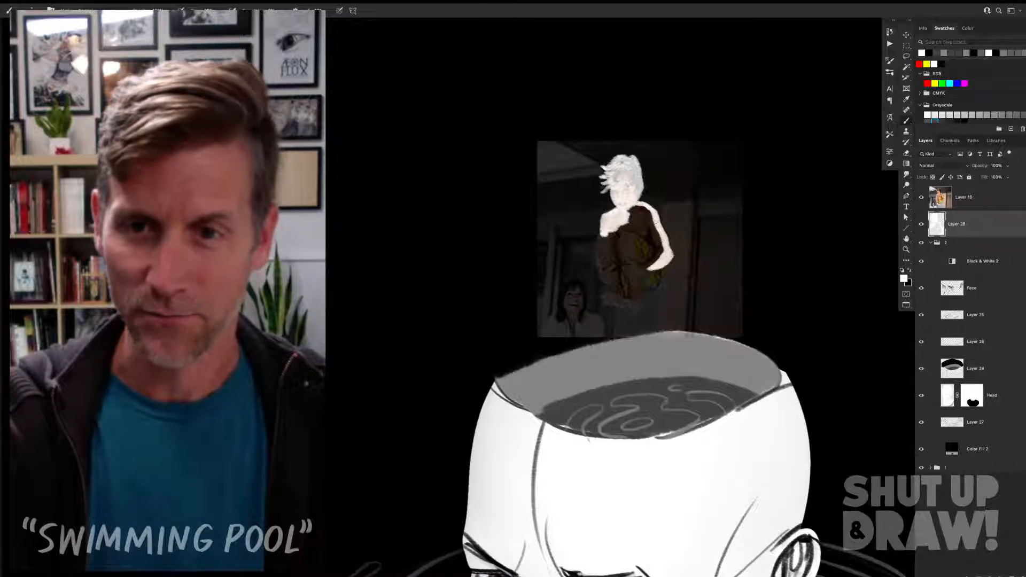
mouse_move(650, 220)
left_mouse_down()
mouse_move(642, 239)
mouse_move(656, 233)
mouse_move(661, 253)
mouse_move(647, 263)
mouse_move(627, 183)
mouse_move(603, 244)
mouse_move(598, 213)
mouse_move(615, 253)
mouse_move(614, 268)
mouse_move(608, 233)
mouse_move(606, 274)
mouse_move(616, 281)
mouse_move(614, 270)
mouse_move(618, 282)
mouse_move(619, 300)
mouse_move(605, 299)
mouse_move(636, 305)
mouse_move(633, 269)
mouse_move(638, 294)
left_mouse_up()
mouse_move(646, 235)
left_mouse_down()
mouse_move(618, 247)
mouse_move(635, 267)
mouse_move(621, 286)
mouse_move(650, 257)
mouse_move(658, 267)
mouse_move(644, 266)
left_mouse_up()
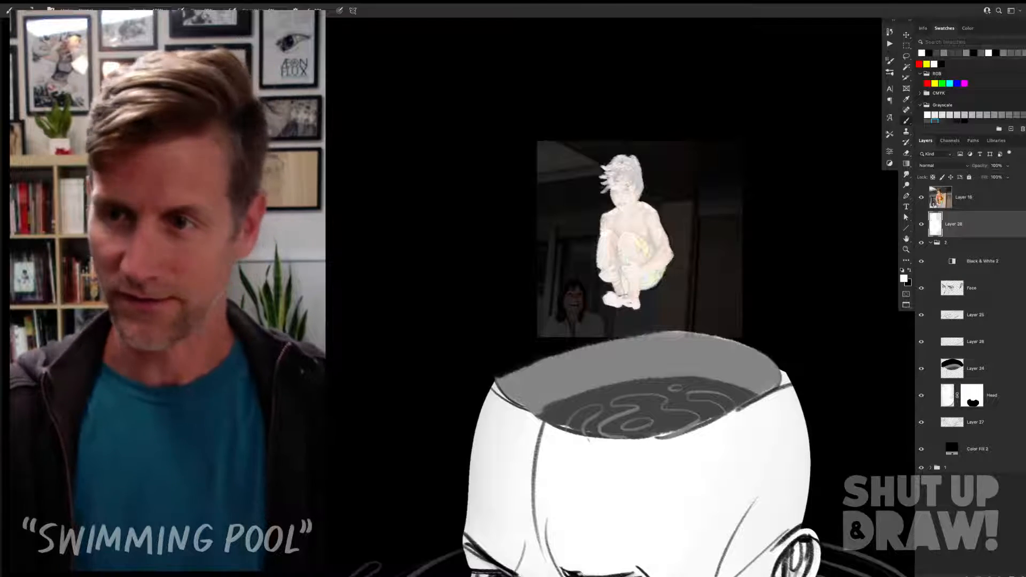
Step: On a new layer above the silhouette, draw the figure's hair strands, eyes, nose and mouth in black
left_click(1015, 557)
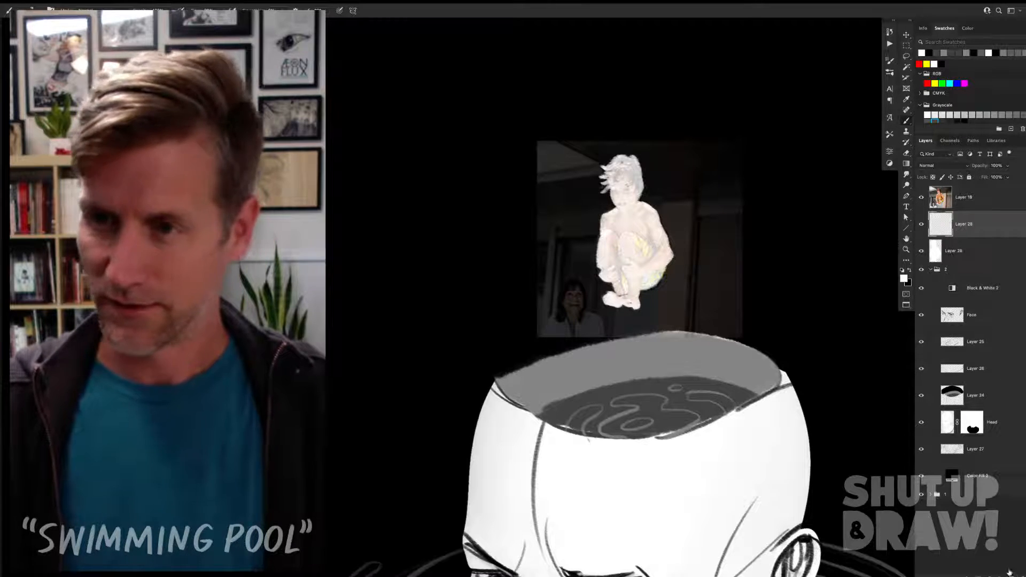
key("x")
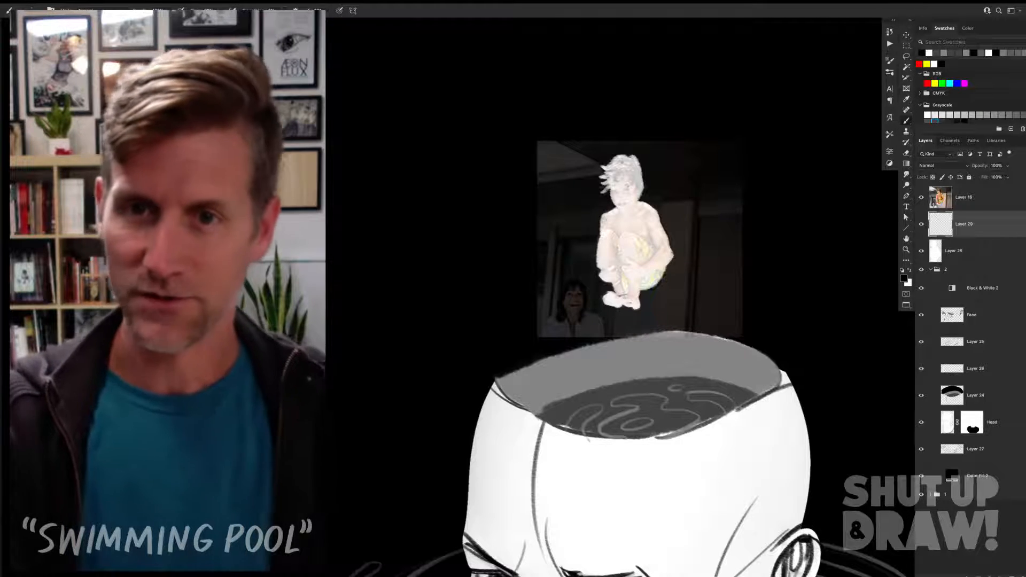
mouse_move(628, 170)
left_mouse_down()
mouse_move(602, 192)
mouse_move(643, 186)
left_mouse_up()
key("super+z")
key("super+z")
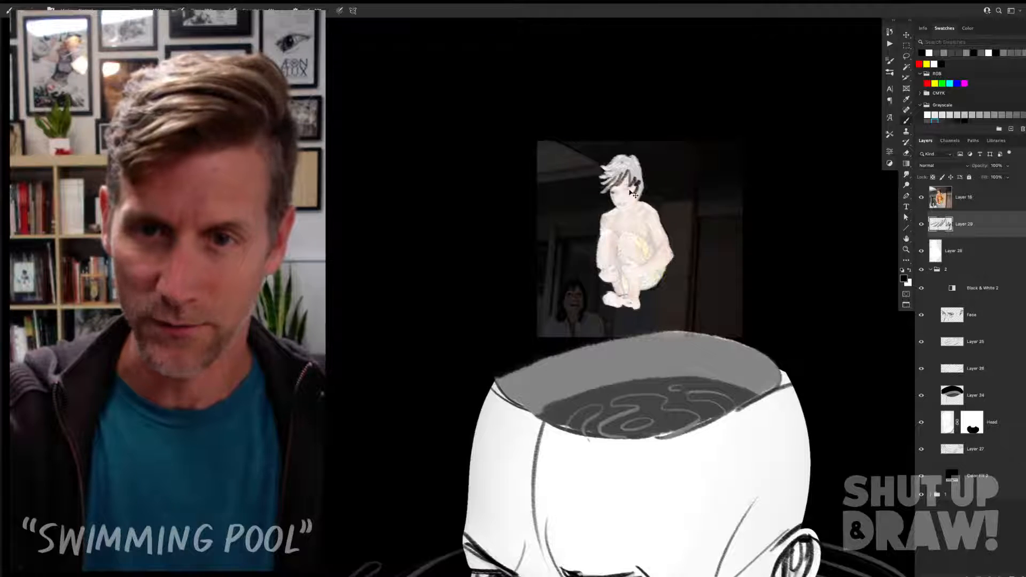
left_click_drag(618, 193, 627, 202)
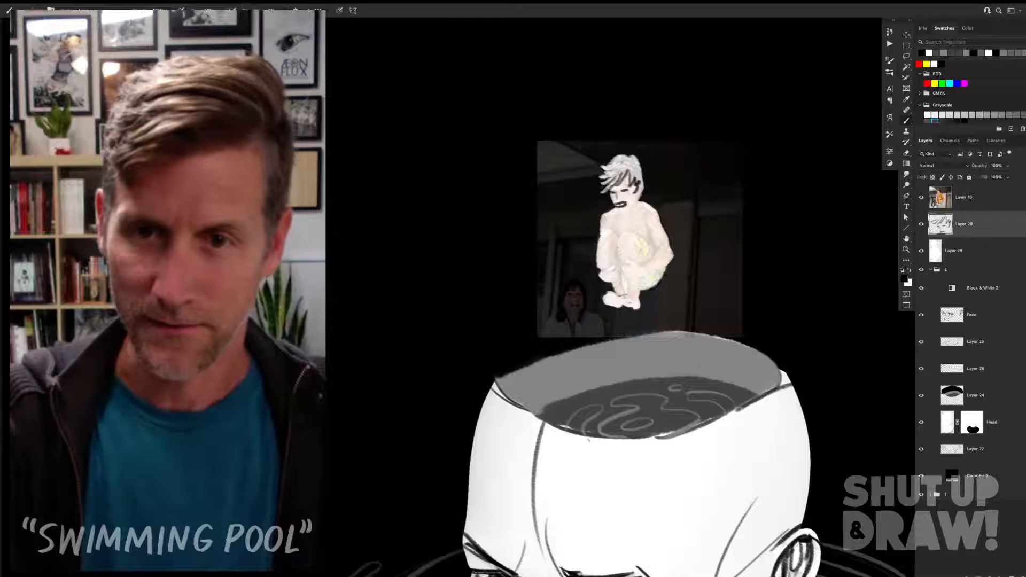
key("super+z")
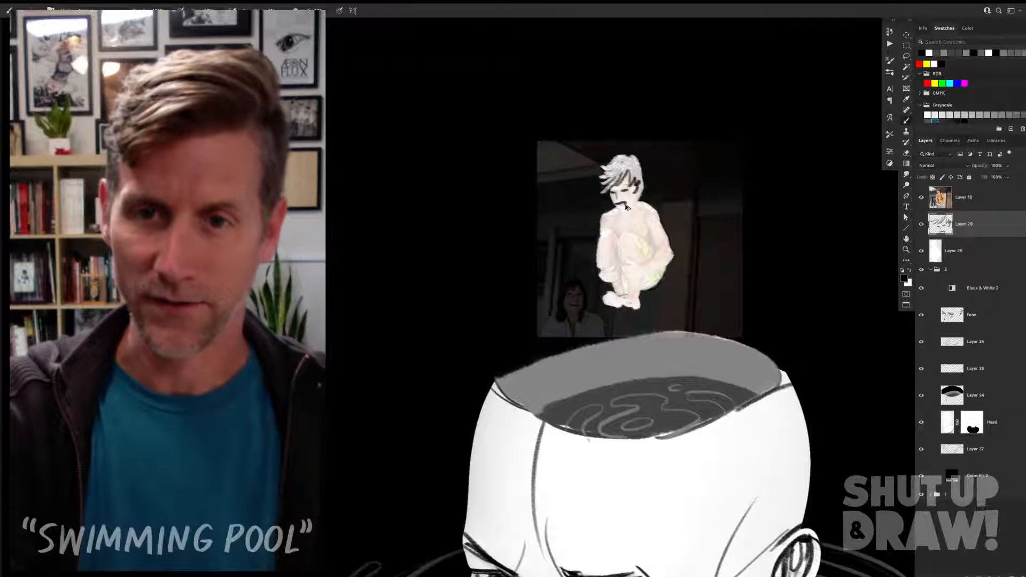
Step: Finish the mouth and draw black contour lines for the figure's chest, arms, clasped hands, bent knees and feet
mouse_move(617, 205)
left_mouse_down()
mouse_move(639, 201)
mouse_move(601, 268)
mouse_move(615, 260)
left_mouse_up()
key("super+z")
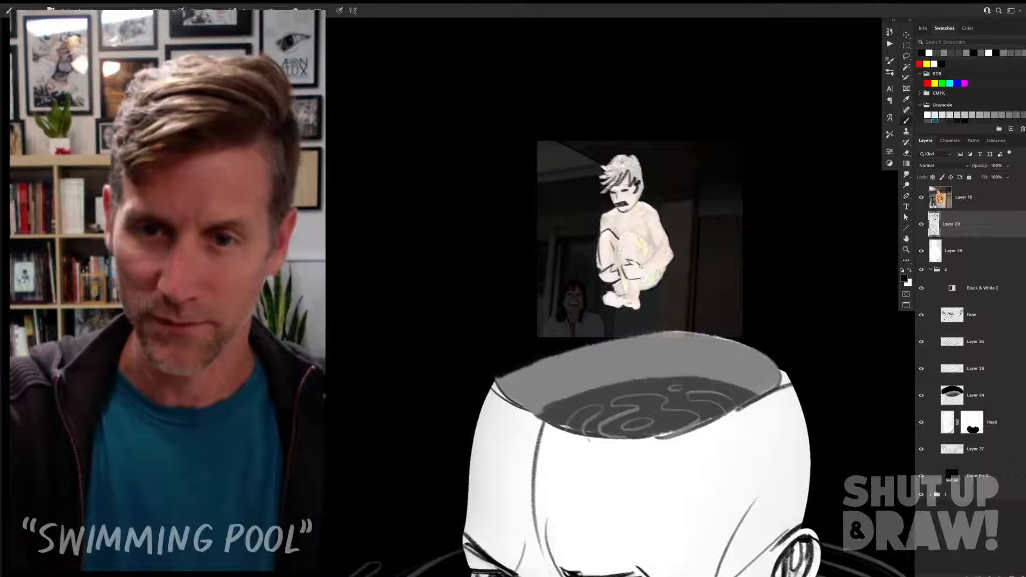
left_click_drag(643, 276, 642, 267)
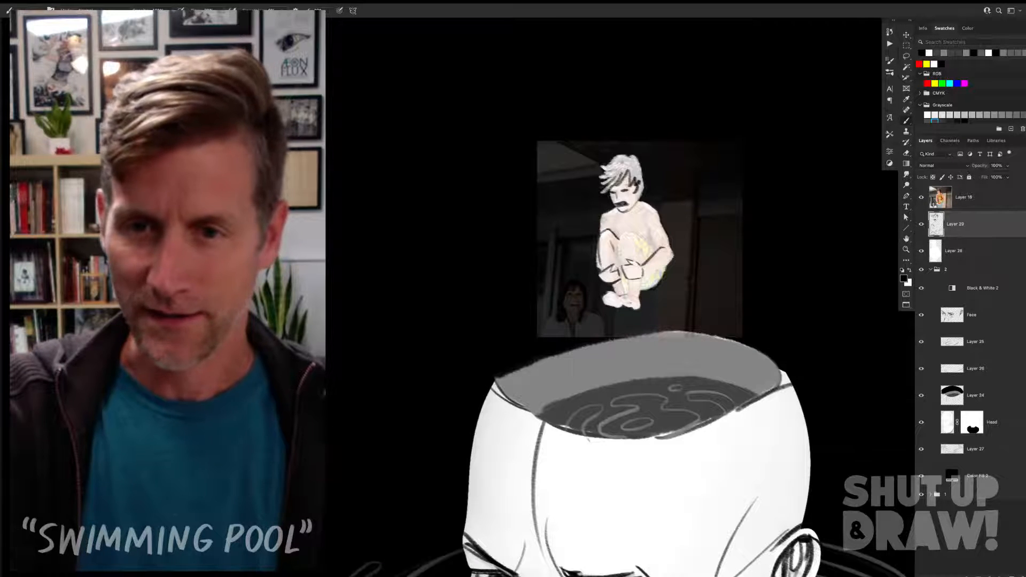
left_click_drag(673, 259, 643, 276)
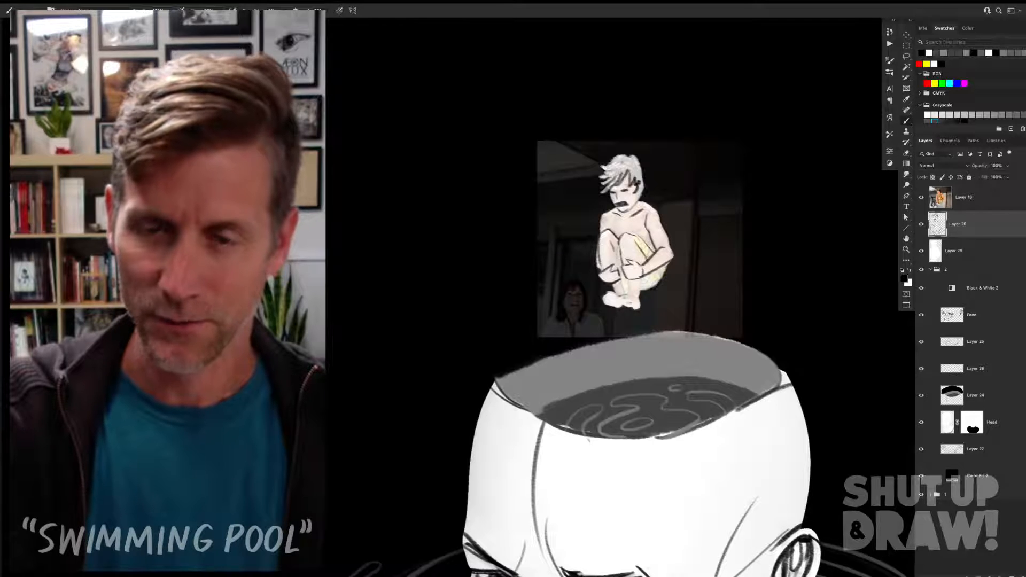
left_click_drag(642, 280, 639, 297)
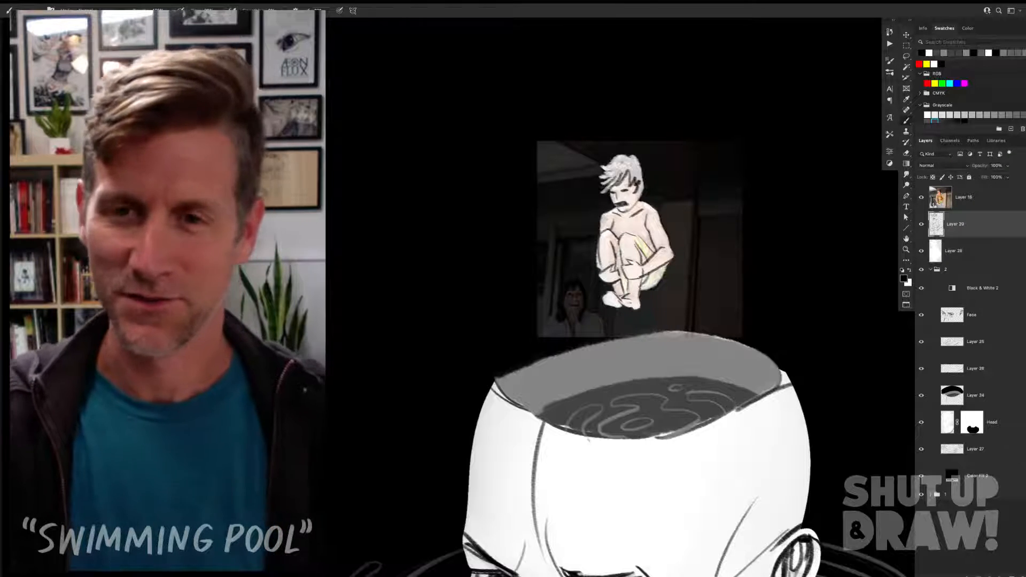
Step: Hide the reference photo layer so only the drawn figure remains above the open head
key("super+minus")
key("super+minus")
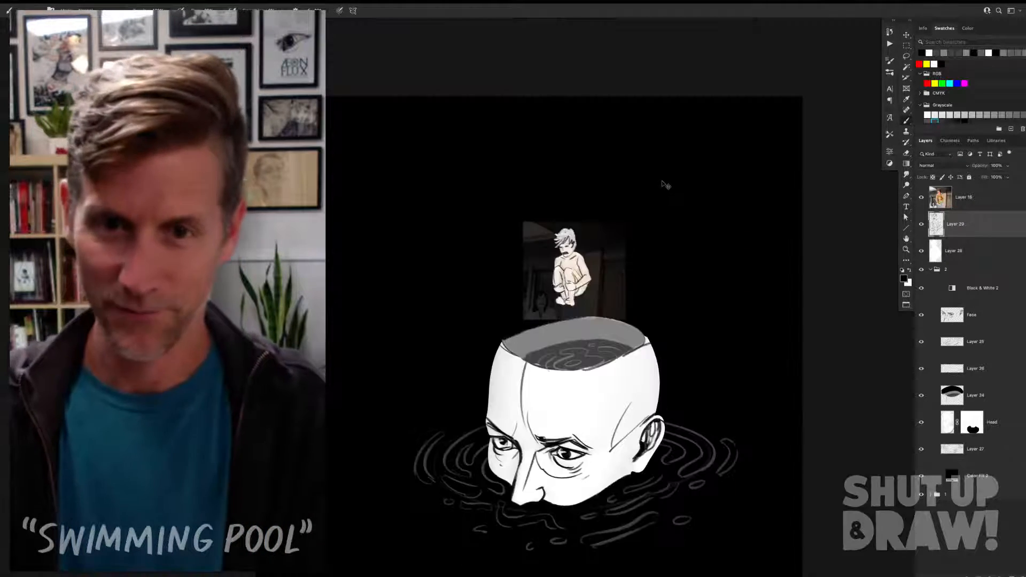
key("super+plus")
key("super+plus")
key("v")
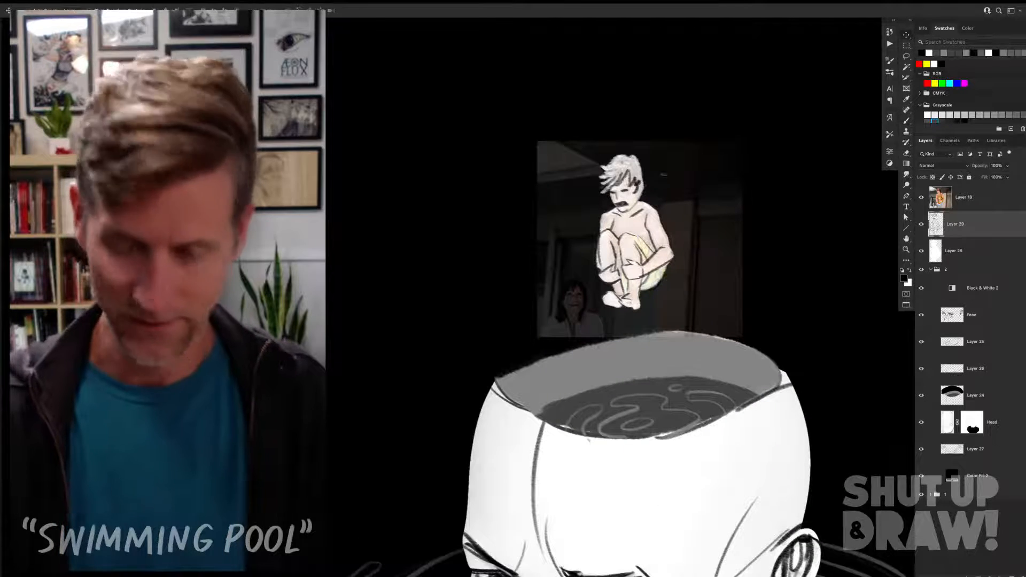
left_click(921, 197)
key("super+minus")
key("super+minus")
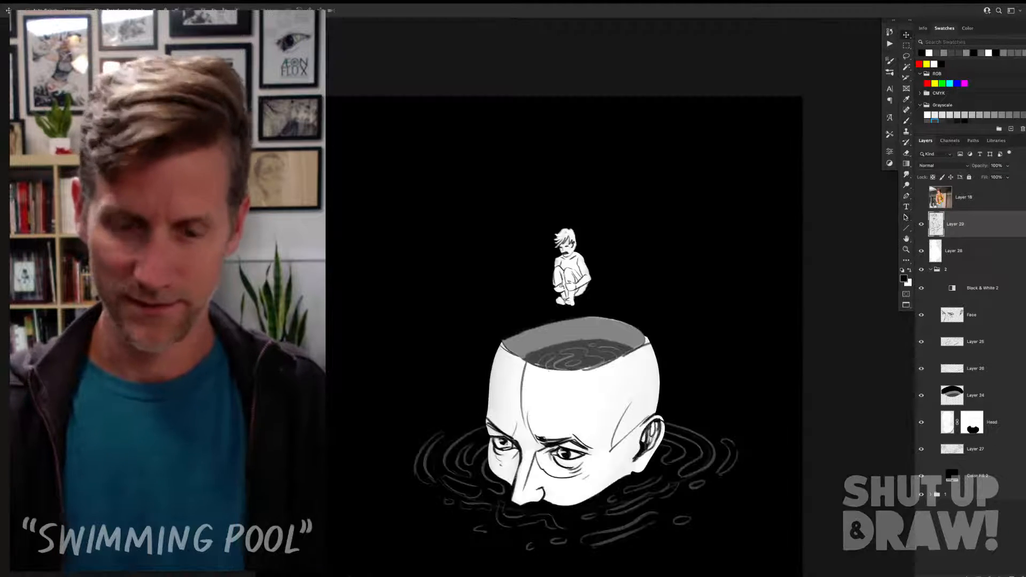
key("super+plus")
key("super+plus")
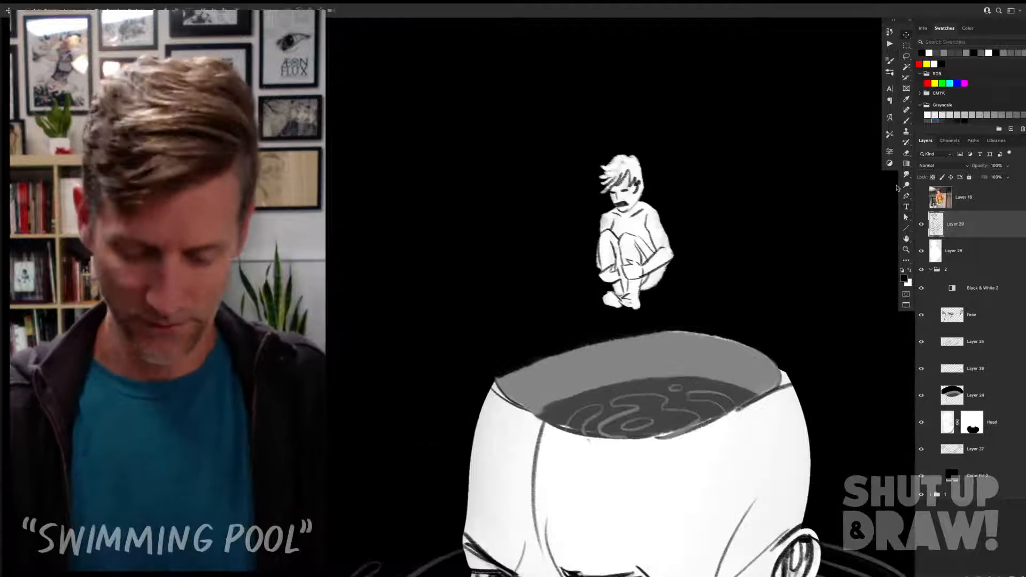
key("b")
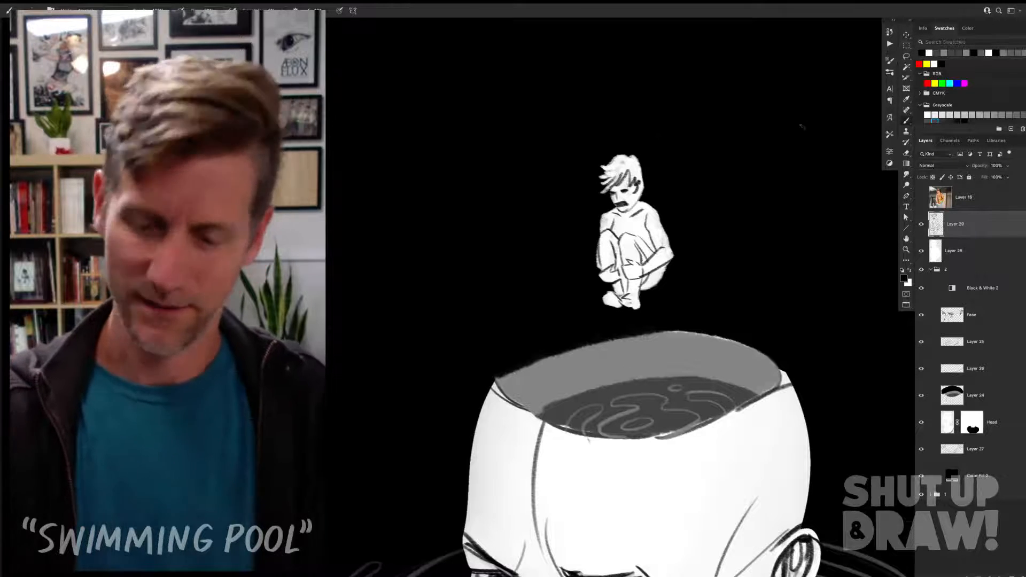
key("super+minus")
key("super+minus")
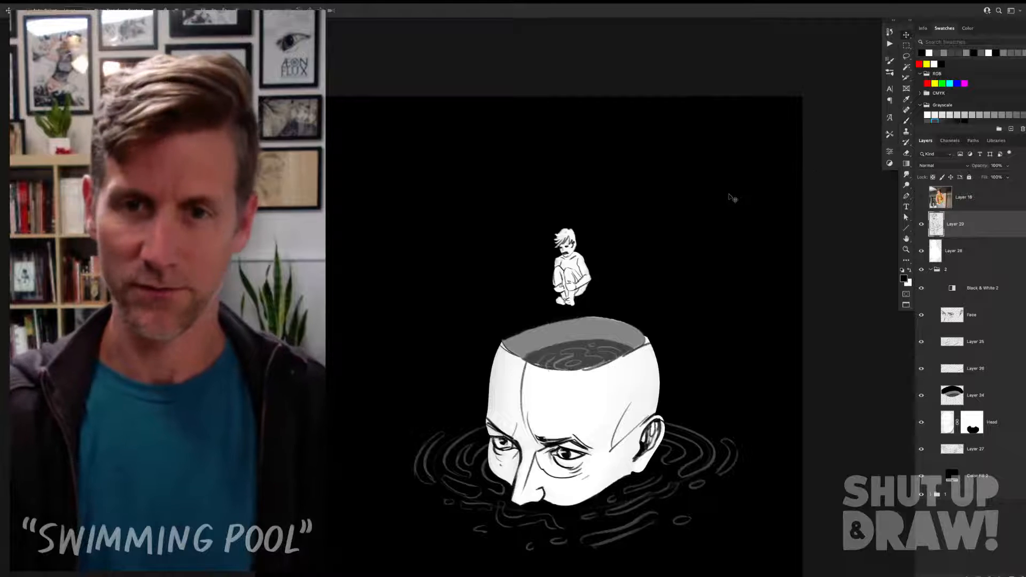
Step: Thicken the crouching figure's mouth with black brush strokes
key("z")
mouse_move(612, 207)
left_mouse_down()
mouse_move(580, 255)
mouse_move(596, 230)
left_mouse_up()
key("b")
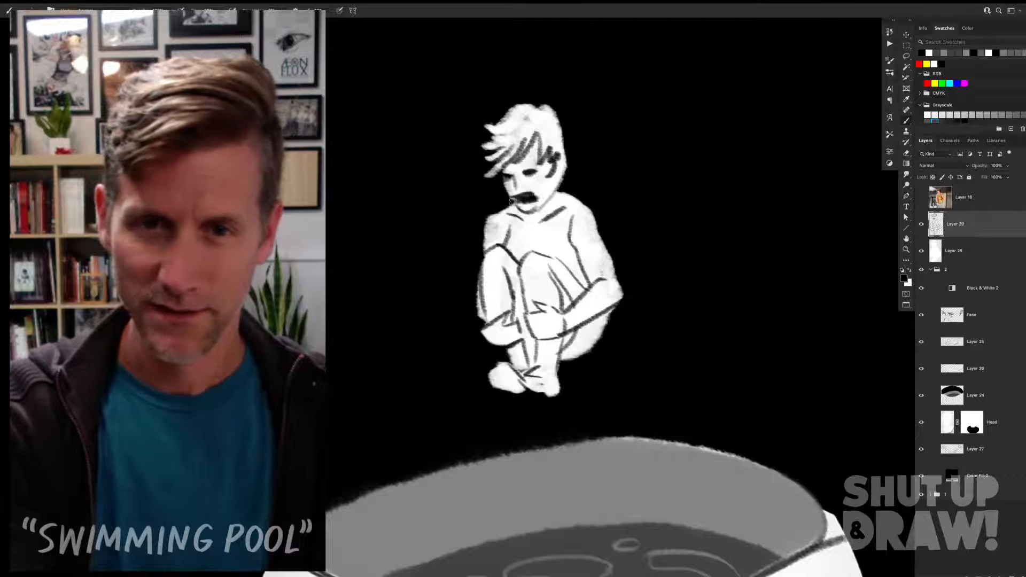
left_click_drag(531, 198, 538, 192)
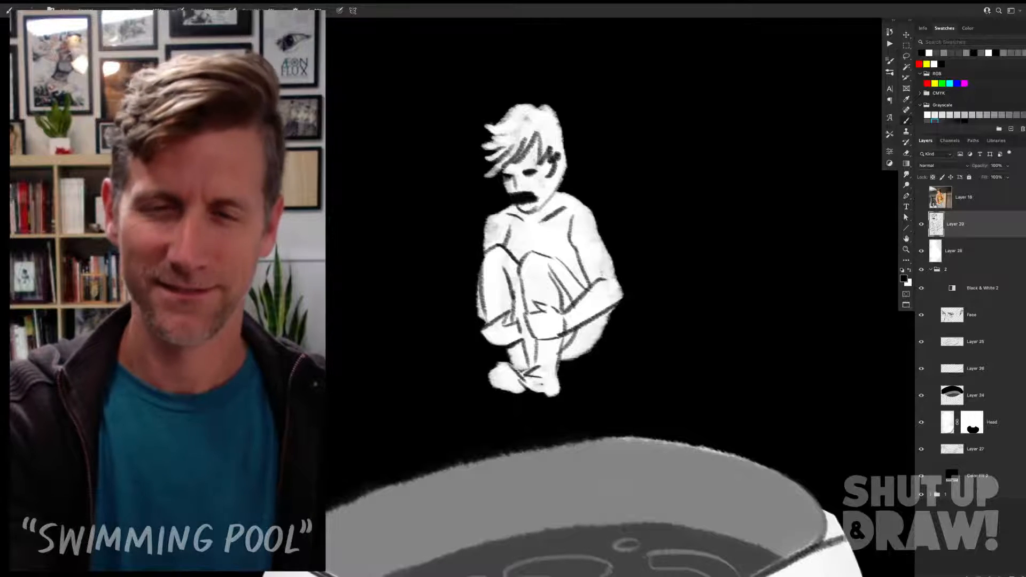
Step: Erase the crouching figure's black mouth and both eyes from the line-art layer
key("super+0")
key("z")
left_click_drag(545, 234, 461, 307)
key("b")
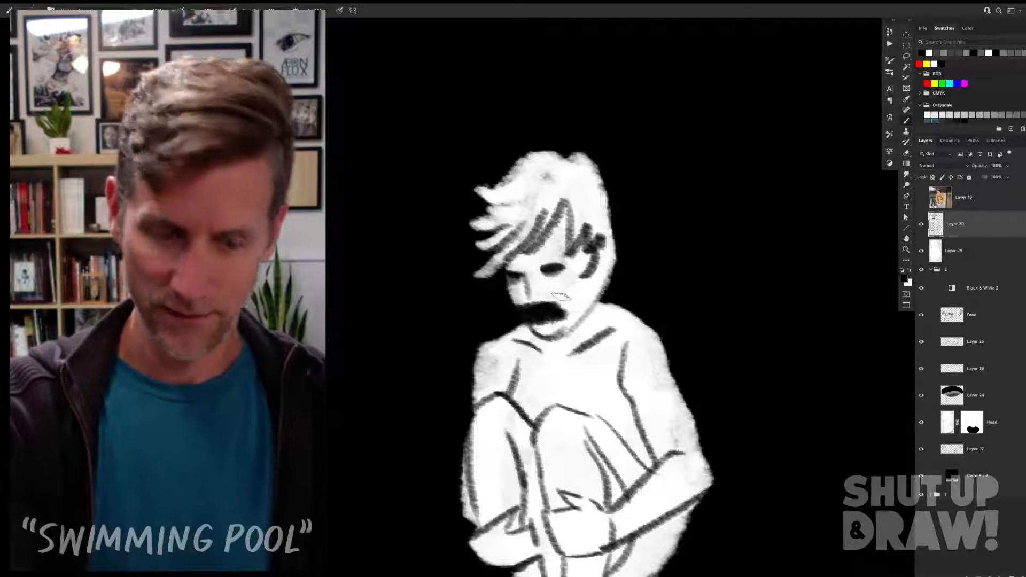
mouse_move(556, 300)
left_mouse_down()
mouse_move(561, 313)
mouse_move(564, 298)
mouse_move(521, 309)
mouse_move(553, 328)
mouse_move(533, 314)
left_mouse_up()
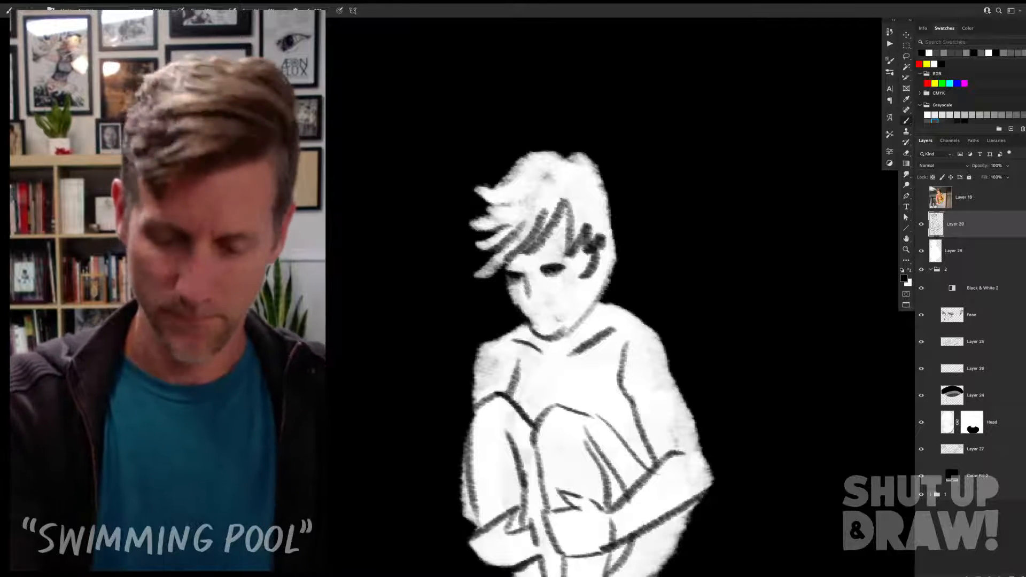
left_click_drag(561, 267, 546, 268)
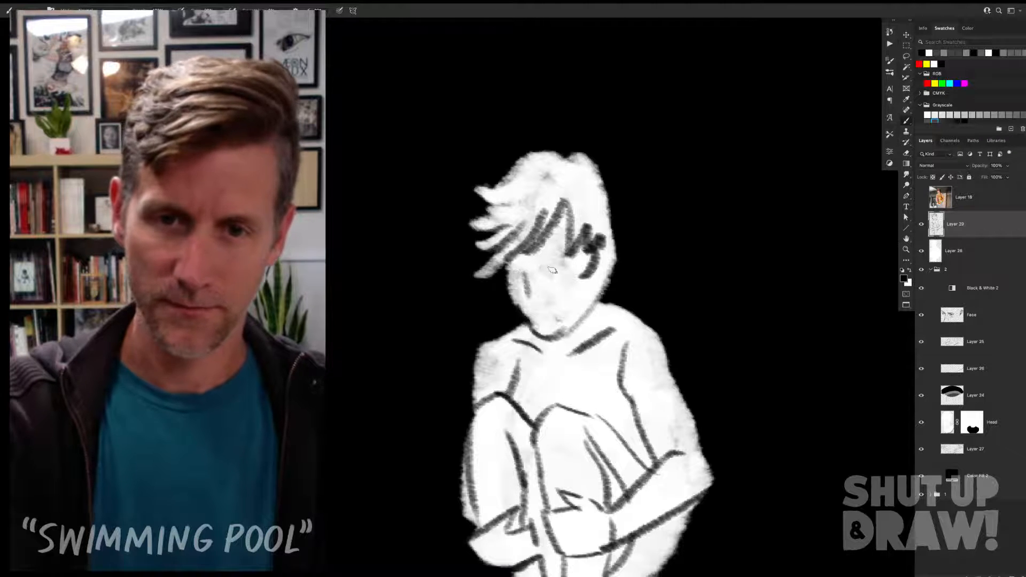
Step: Redraw the figure's face in black with two round dot eyes, a small nose and a wide open mouth
left_click(551, 271)
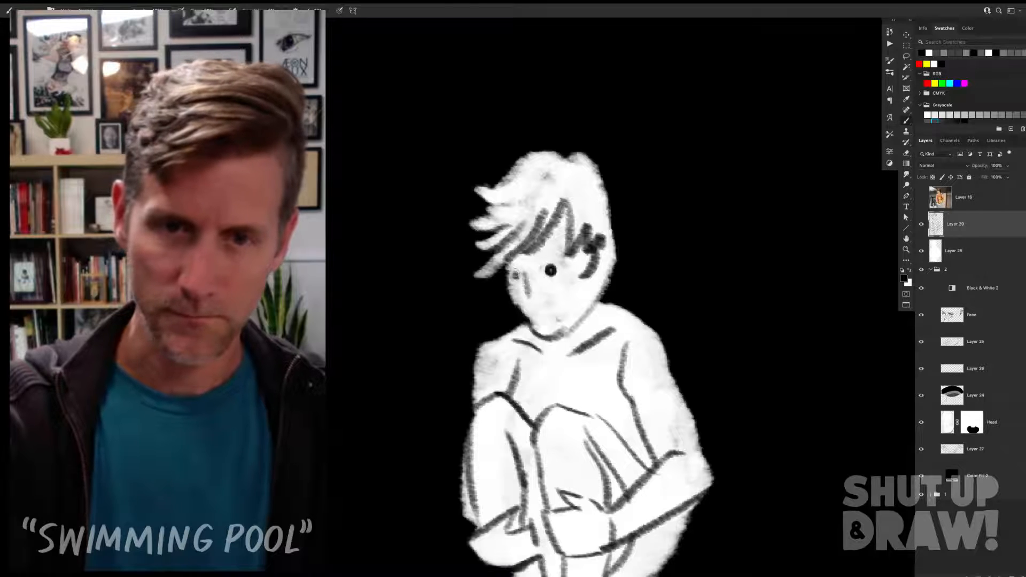
left_click(516, 273)
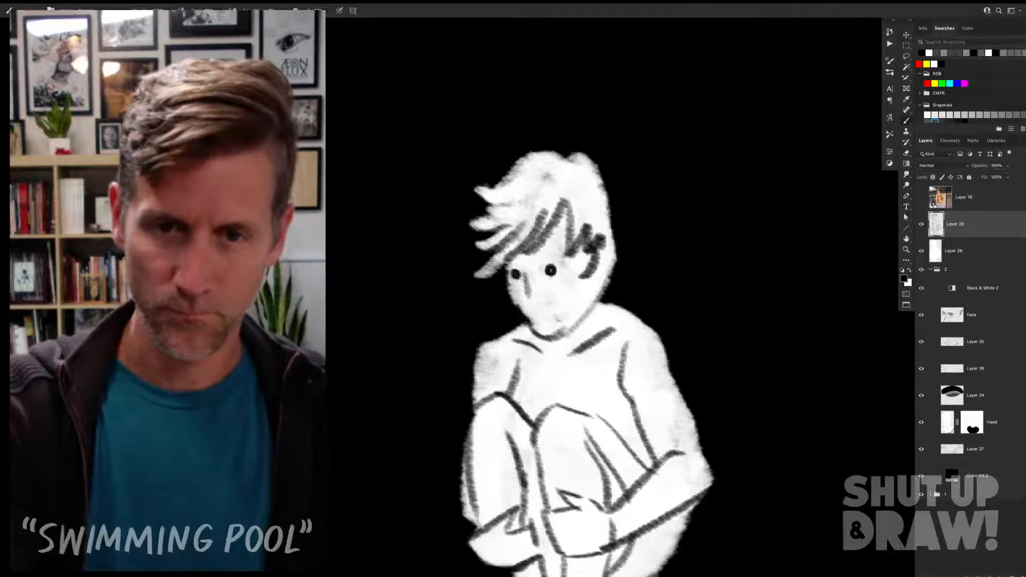
key("ctrl+z")
left_click_drag(526, 275, 529, 297)
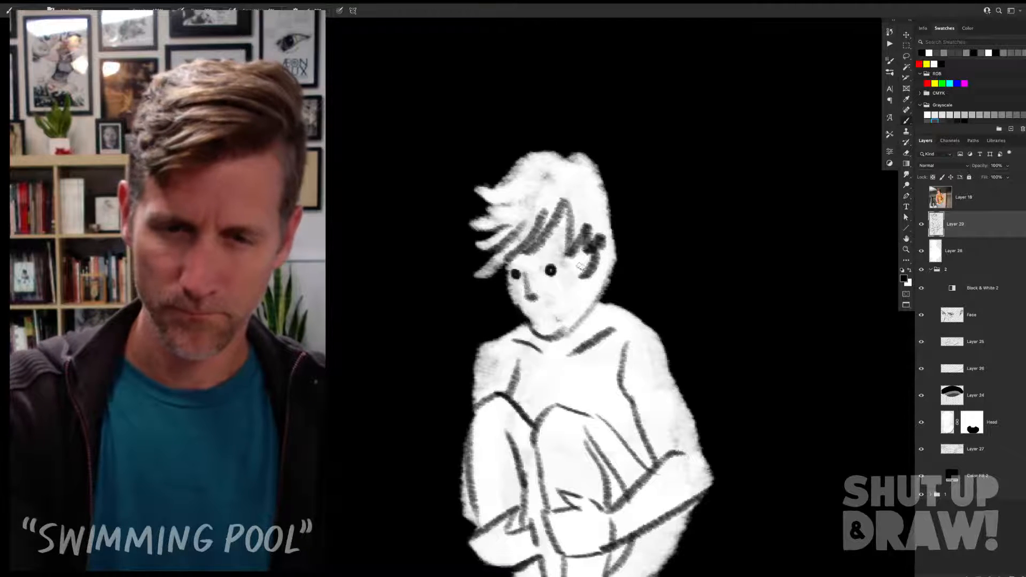
mouse_move(521, 310)
left_mouse_down()
mouse_move(547, 308)
mouse_move(531, 321)
mouse_move(555, 312)
left_mouse_up()
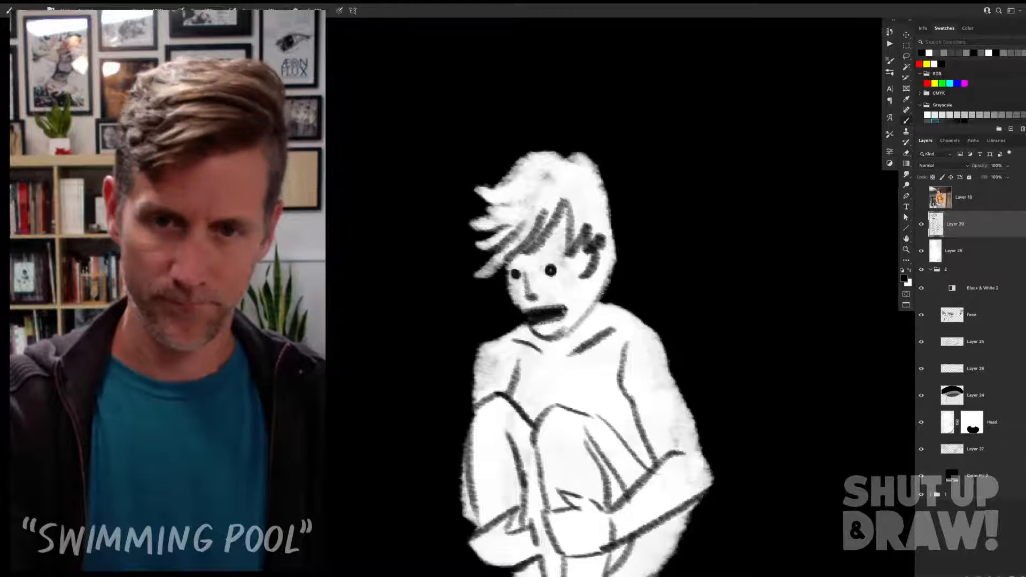
Step: Enlarge the figure's open mouth with more black, making it taller and wider under the nose
key("super+minus")
key("super+minus")
key("super+minus")
key("super+minus")
key("super+minus")
mouse_move(583, 273)
left_mouse_down()
mouse_move(625, 246)
mouse_move(511, 308)
left_mouse_up()
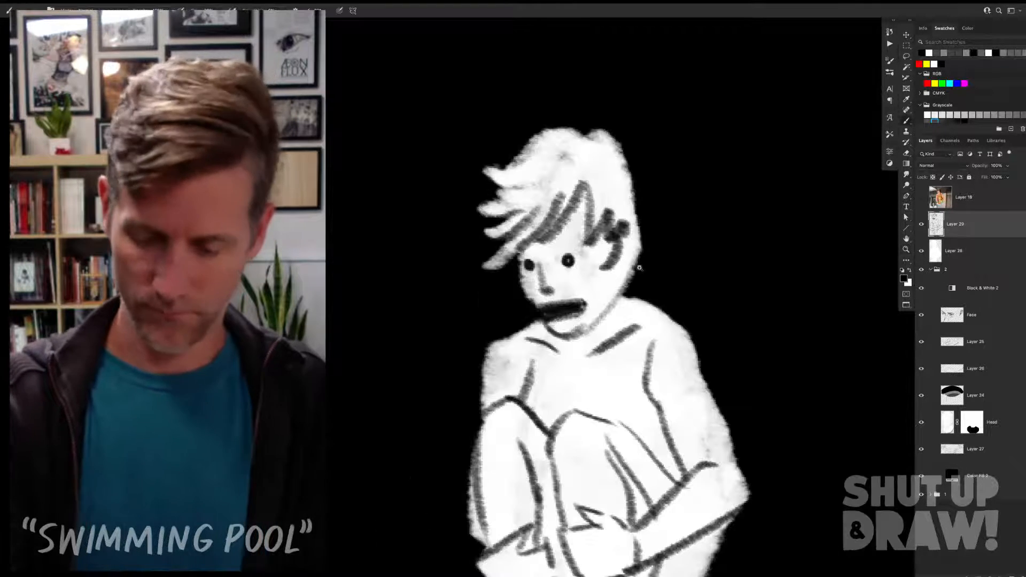
left_click_drag(583, 300, 533, 320)
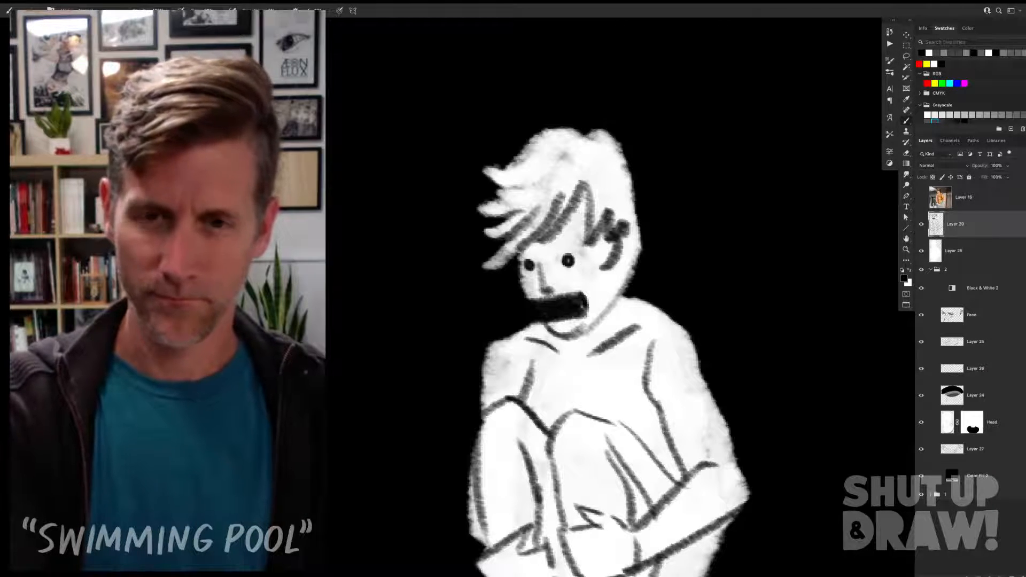
left_click_drag(581, 298, 532, 301)
key("super+minus")
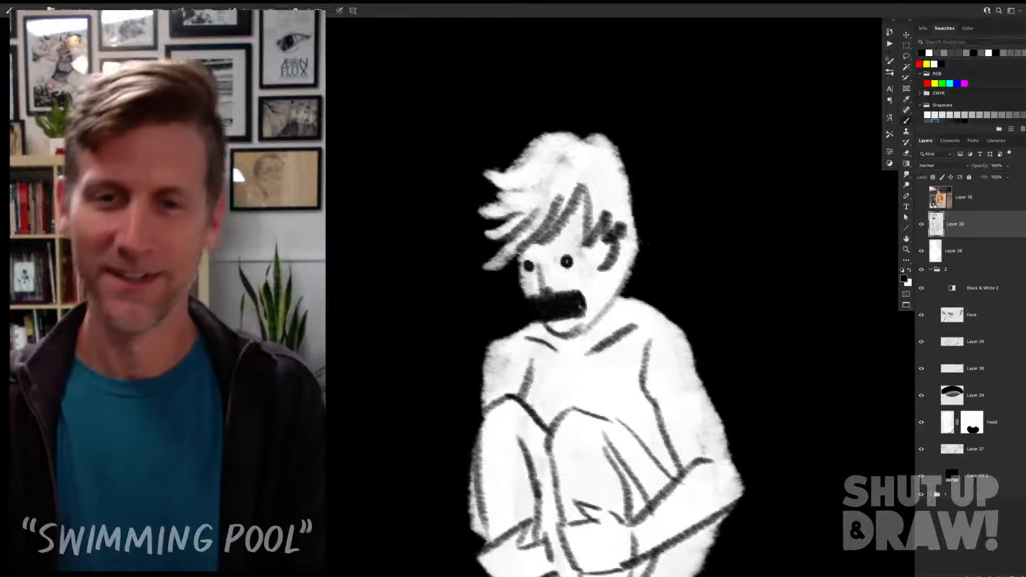
key("super+minus")
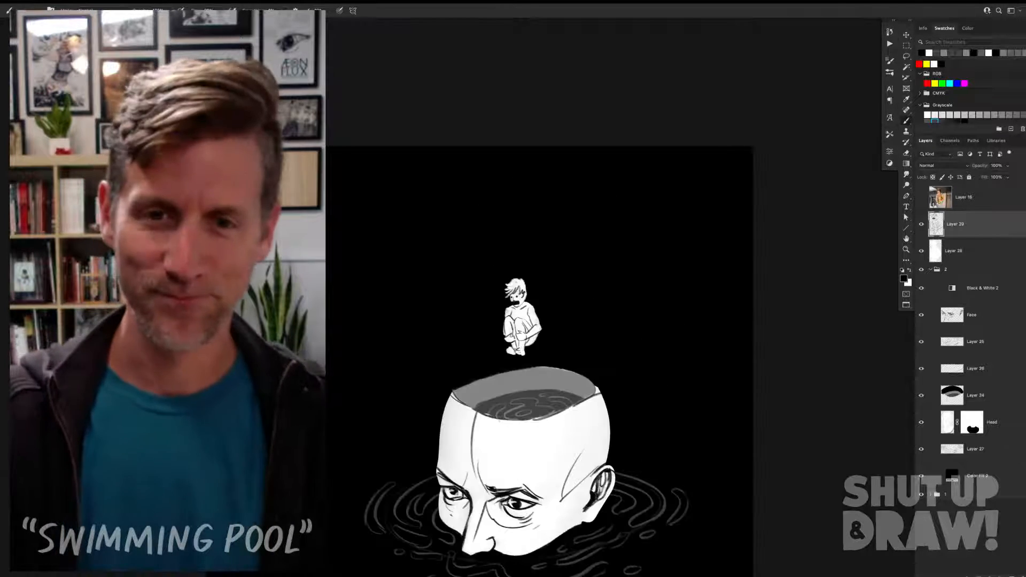
Step: Add a new layer between the figure's white silhouette and its line art, and sample the dark grey of the water inside the head
left_click_drag(625, 247, 739, 209)
left_click(967, 251)
left_click(1012, 575)
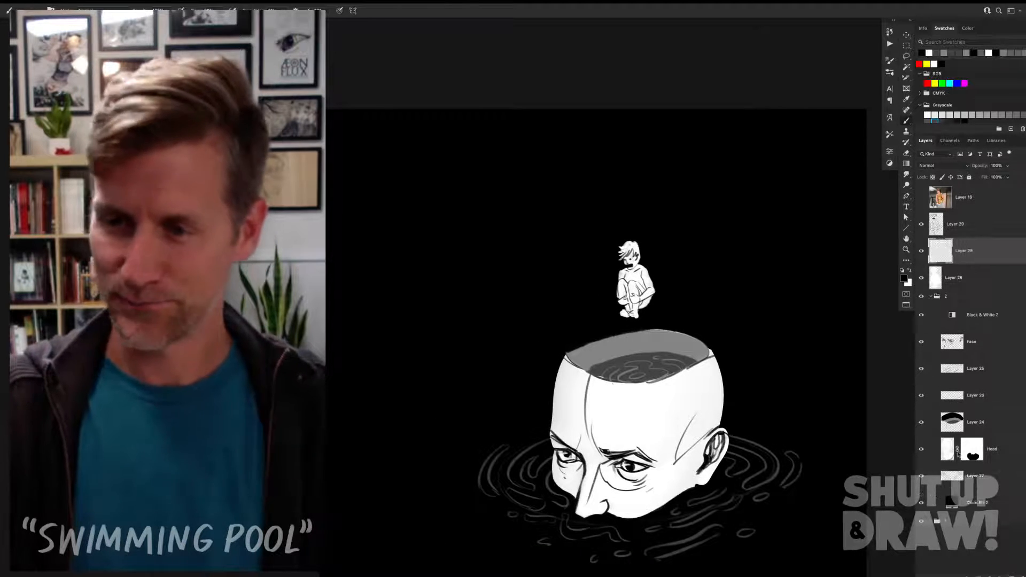
key("super+plus")
key("super+plus")
left_click_drag(766, 232, 579, 194)
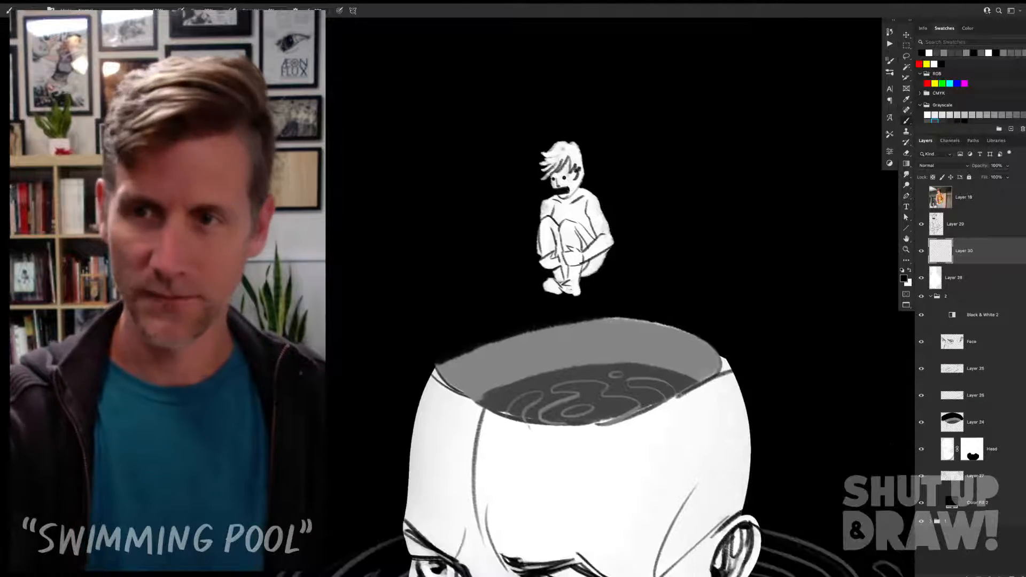
left_click(627, 374, "alt")
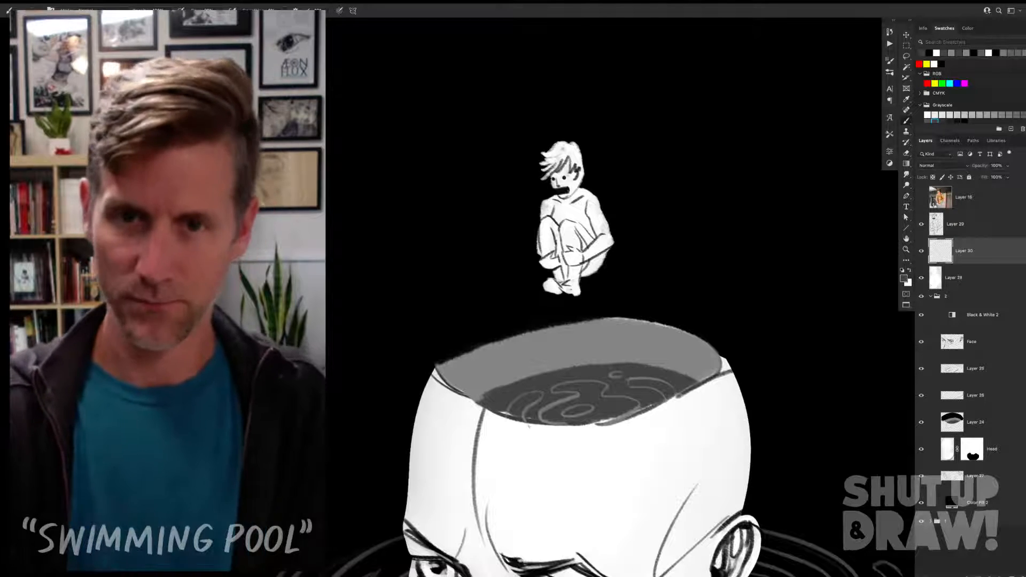
Step: Try dark grey shading over the figure's face, chest, legs and foot, and undo the strokes
mouse_move(572, 160)
left_mouse_down()
mouse_move(570, 195)
mouse_move(572, 183)
mouse_move(591, 231)
mouse_move(553, 214)
mouse_move(561, 265)
mouse_move(587, 250)
left_mouse_up()
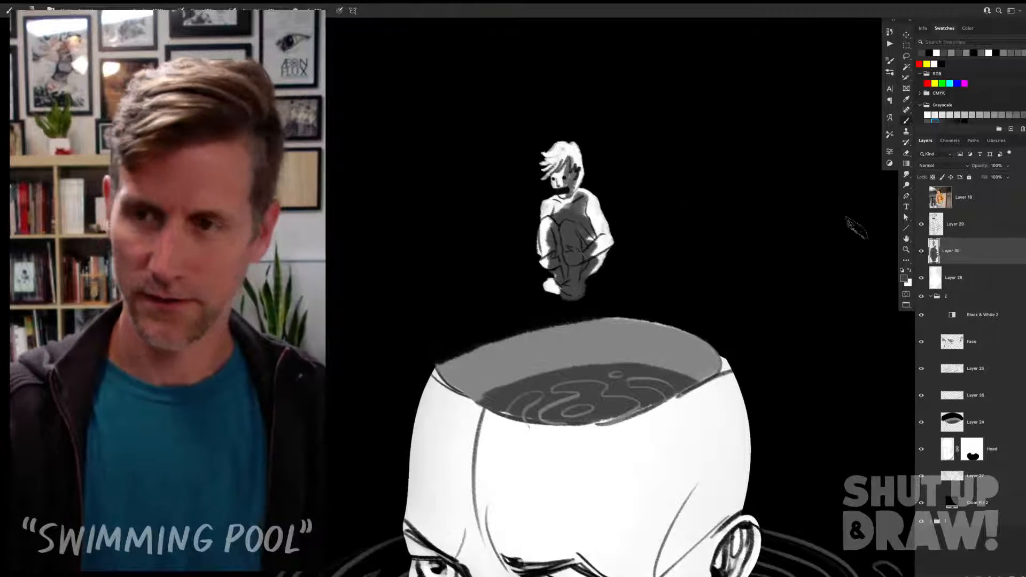
key("super+z")
left_click(936, 278)
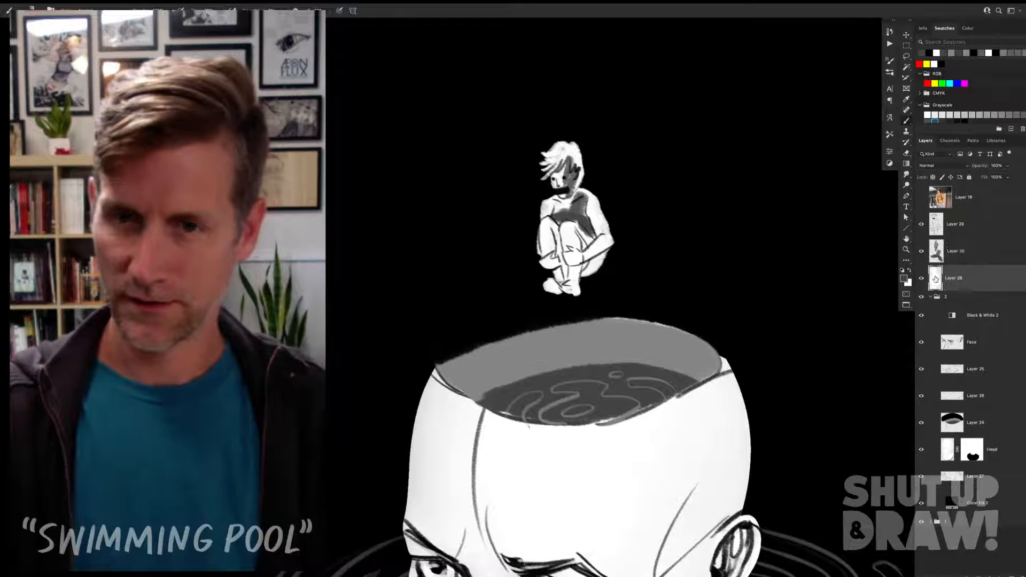
key("super+z")
key("super+z")
key("super+z")
key("super+z")
key("super+z")
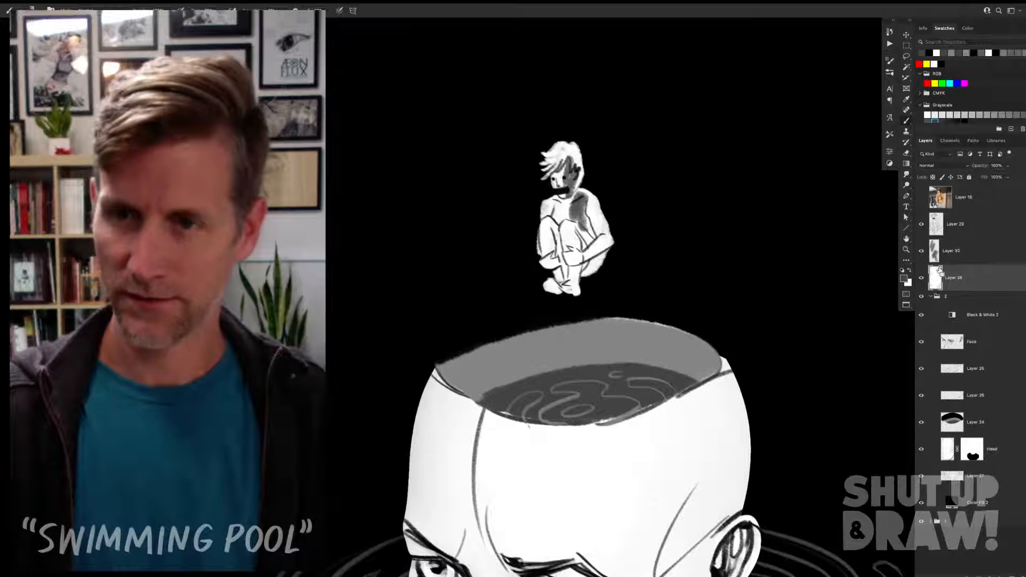
key("super+z")
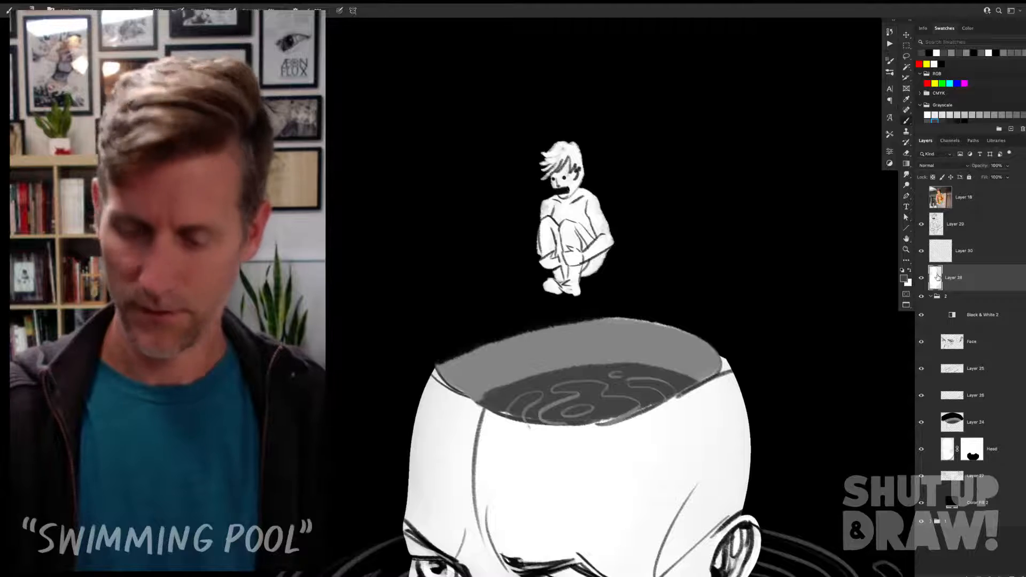
Step: Darken the figure's white silhouette to a mid grey by lowering the Levels output white
key("super+l")
left_click_drag(811, 186, 780, 187)
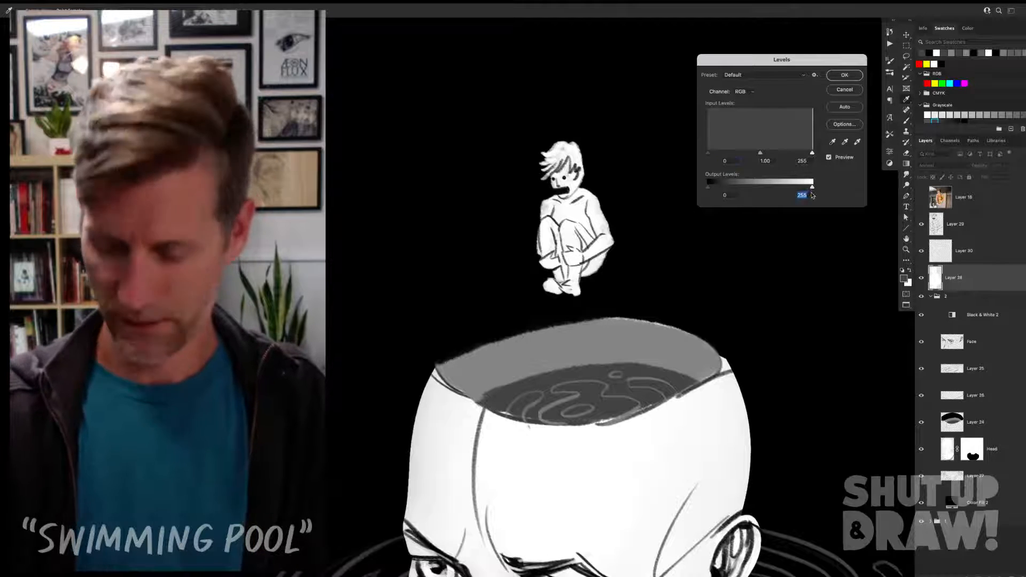
key("shift+Down")
key("shift+Down")
key("shift+Down")
key("shift+Down")
key("shift+Down")
key("shift+Down")
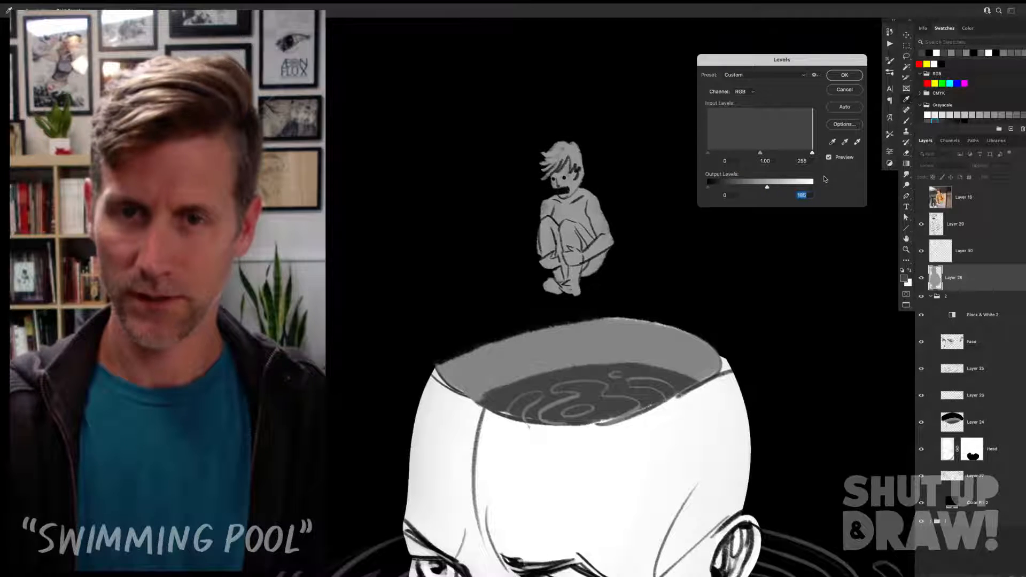
left_click(846, 75)
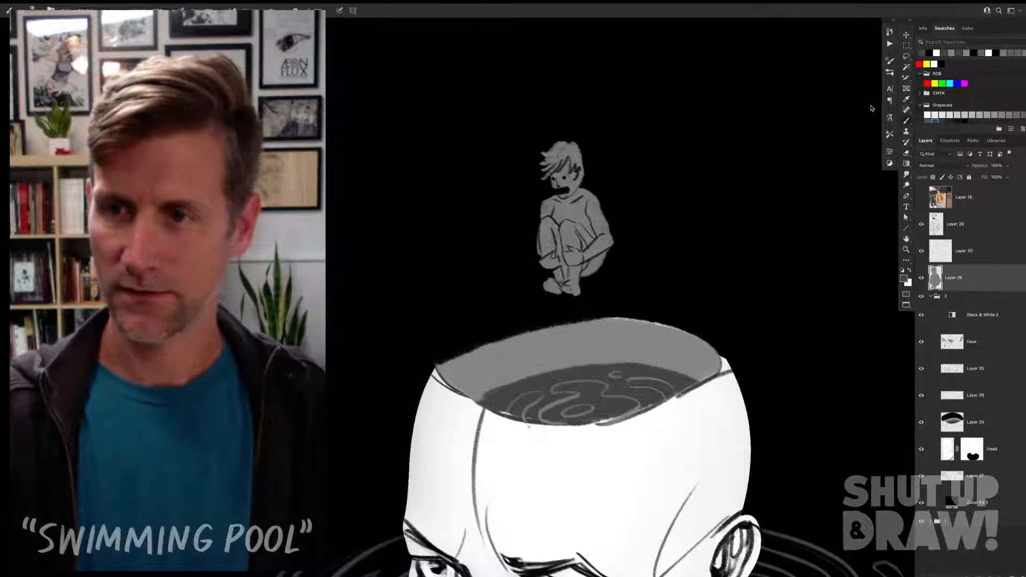
Step: Shade the figure's face, hair, chest, arm and underside in dark grey on the new layer, and clip that layer to the silhouette
left_click(974, 251)
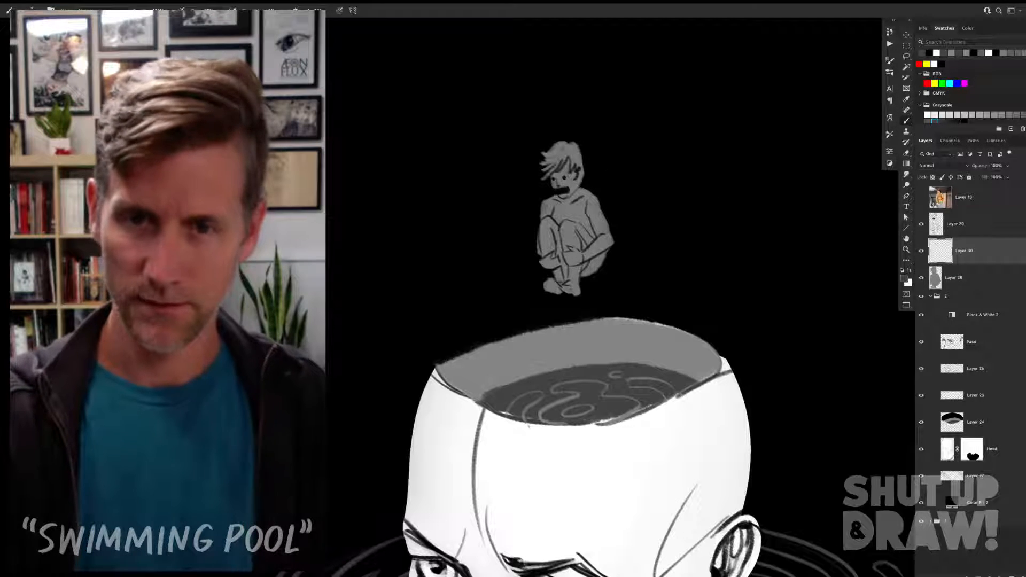
mouse_move(582, 196)
left_mouse_down()
mouse_move(559, 221)
mouse_move(582, 201)
mouse_move(588, 233)
mouse_move(580, 222)
mouse_move(558, 228)
mouse_move(558, 240)
mouse_move(564, 269)
mouse_move(595, 260)
left_mouse_up()
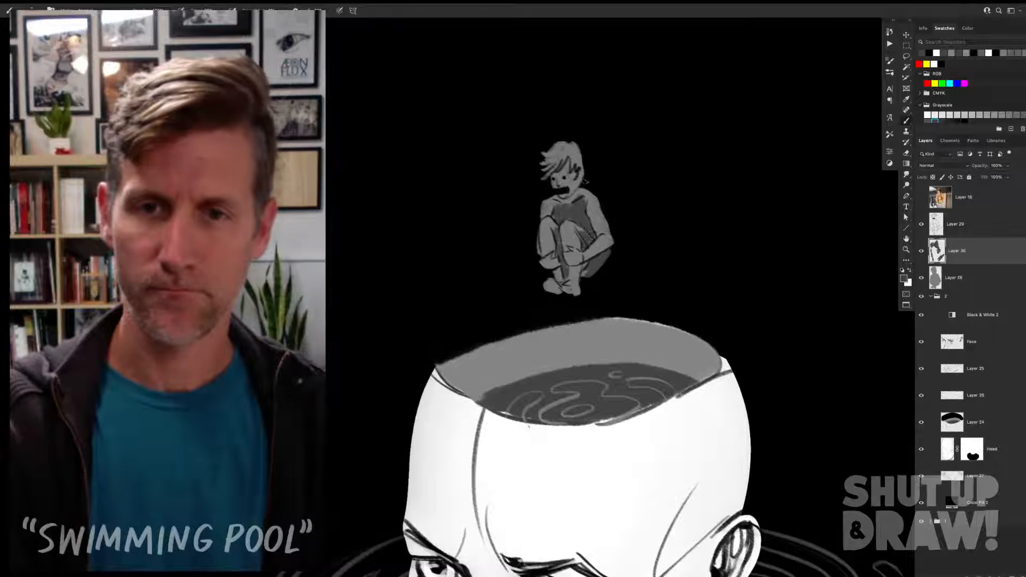
left_click_drag(577, 169, 580, 197)
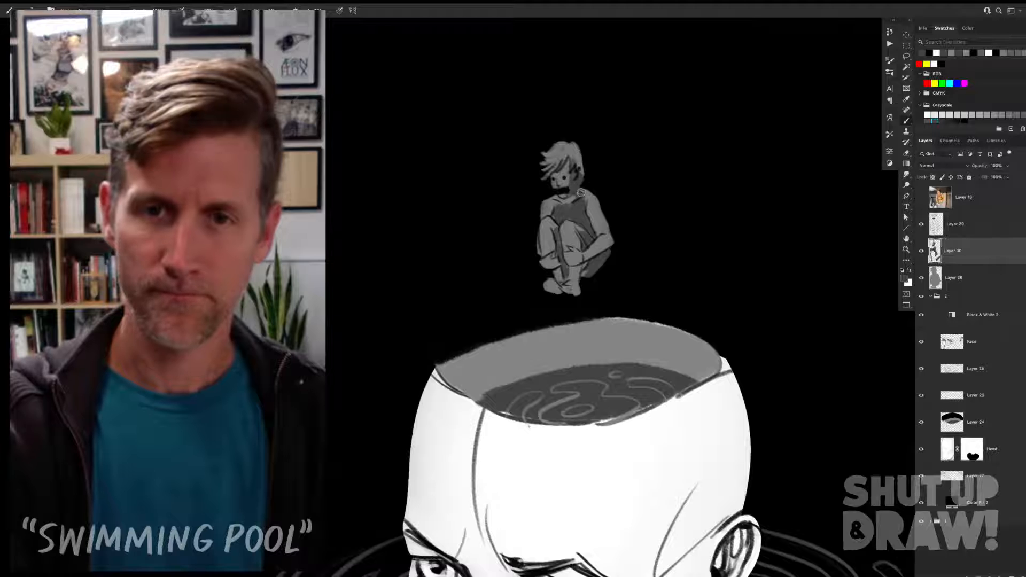
left_click_drag(572, 154, 575, 150)
left_click_drag(592, 193, 597, 229)
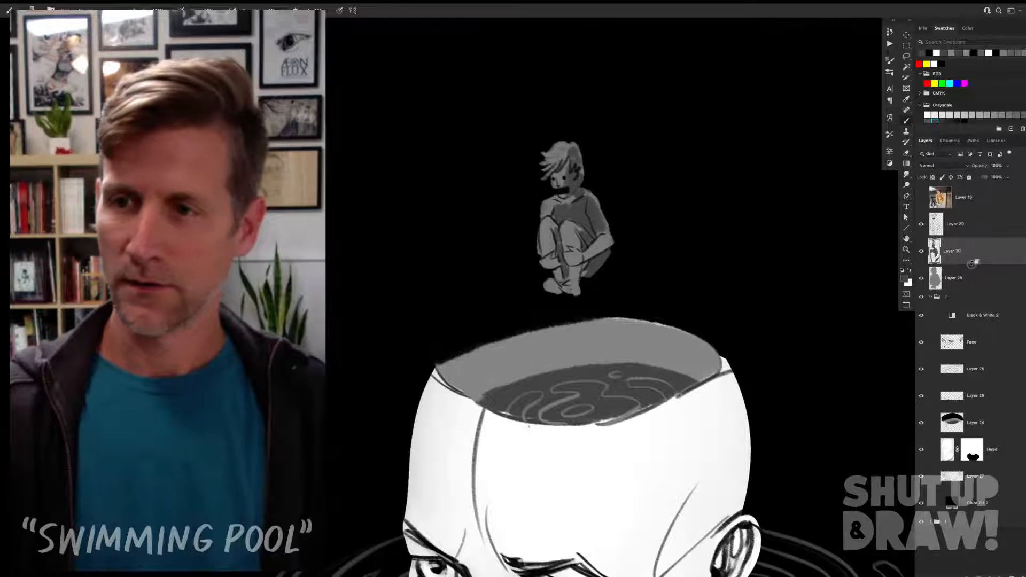
key("ctrl+alt+g")
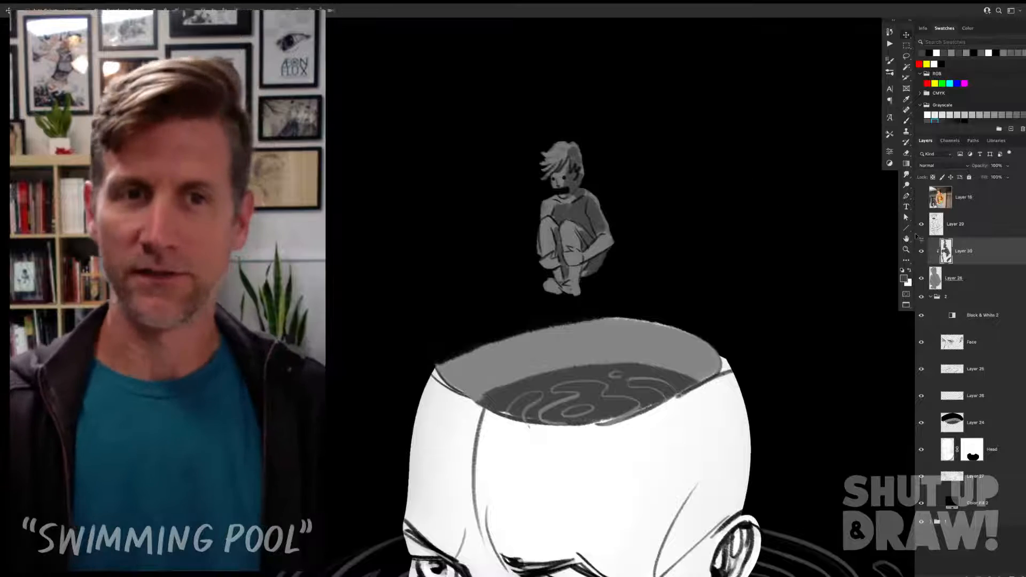
key("b")
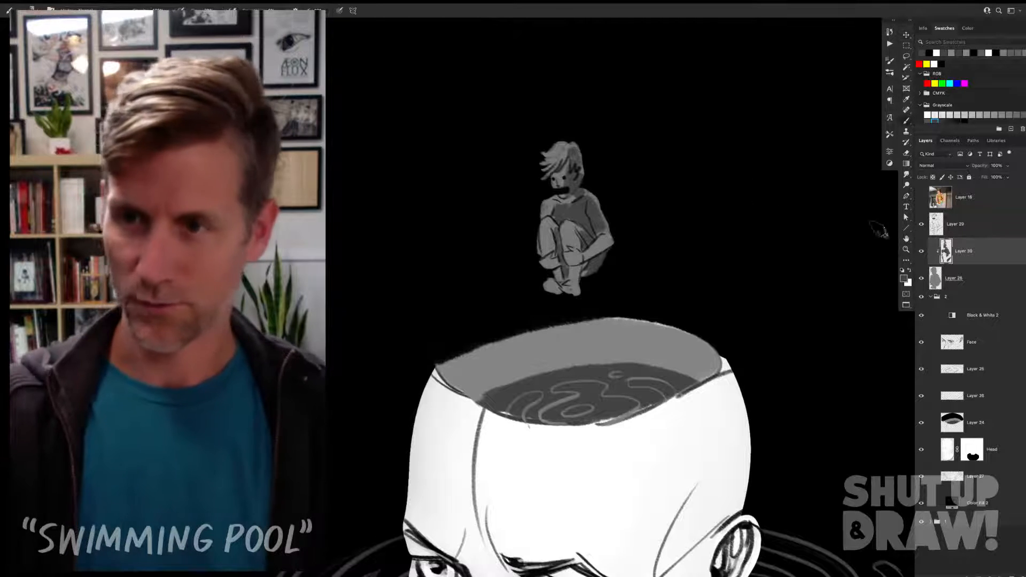
Step: Unclip the shading layer, paint dark grey loosely beyond the figure's hair, back and arm, and clip it to the silhouette again
left_click(969, 266, "alt")
mouse_move(600, 160)
left_mouse_down()
mouse_move(606, 198)
mouse_move(629, 222)
mouse_move(583, 140)
mouse_move(513, 155)
left_mouse_up()
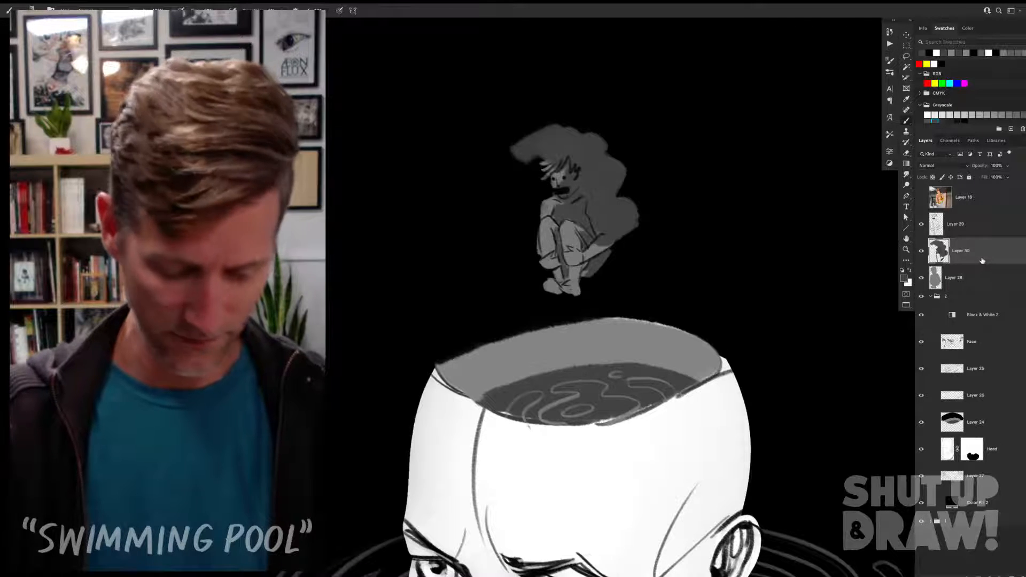
left_click(981, 266, "alt")
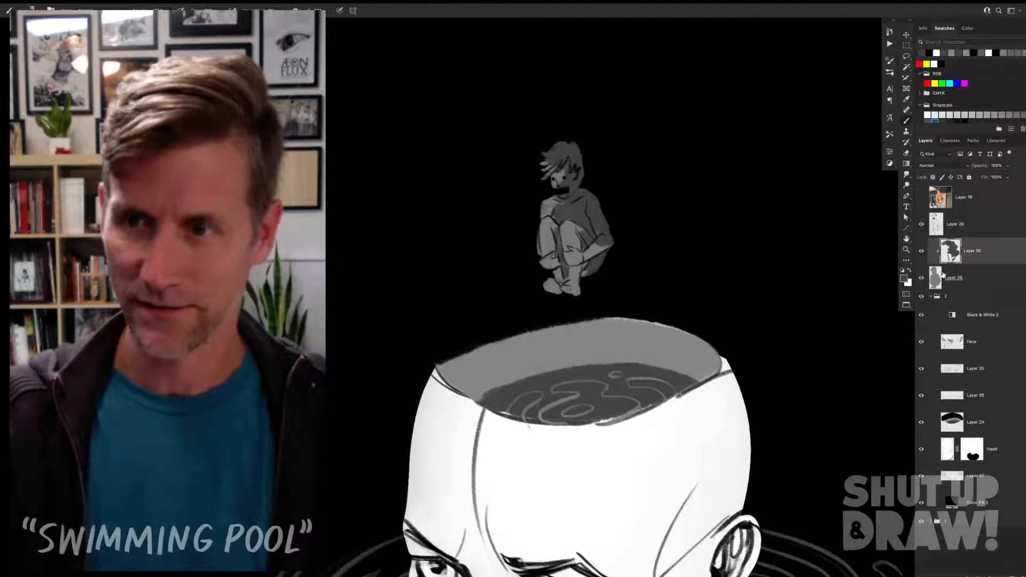
Step: Compare the shading with its clipping mask off and on, and view the artwork without the interface
left_click(981, 263, "alt")
left_click(977, 265, "alt")
left_click(976, 265, "alt")
left_click(977, 265, "alt")
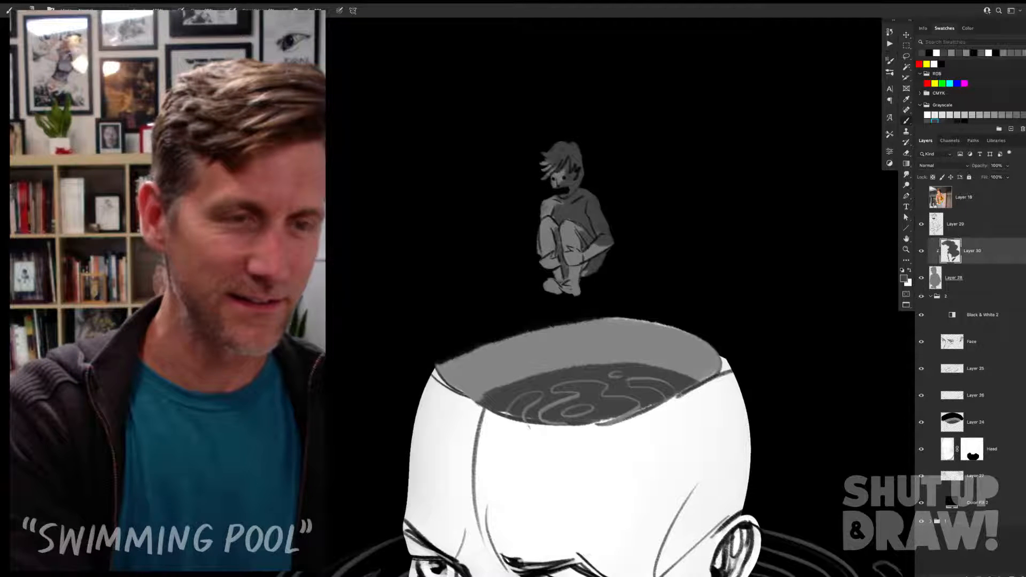
key("Tab")
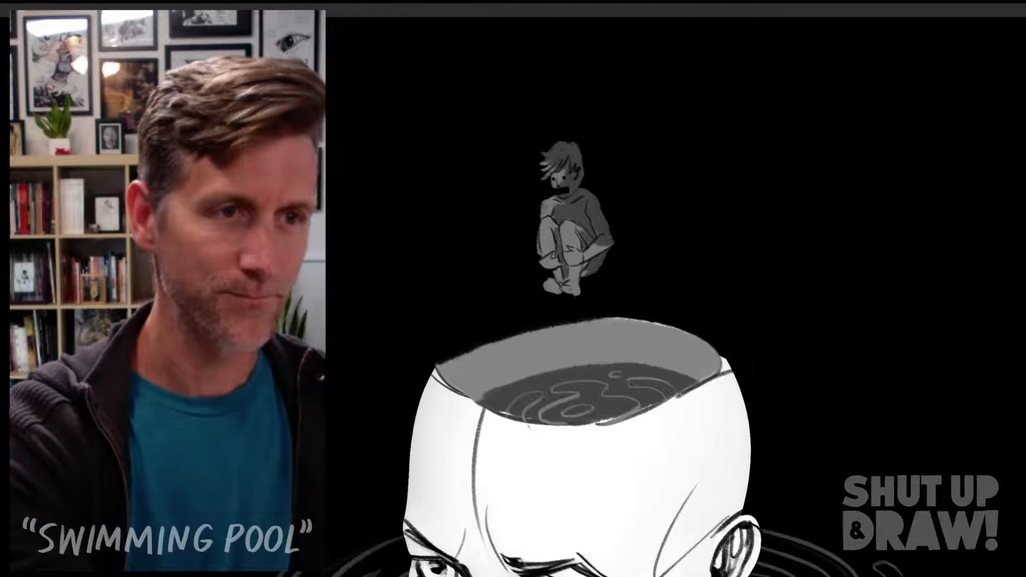
key("Tab")
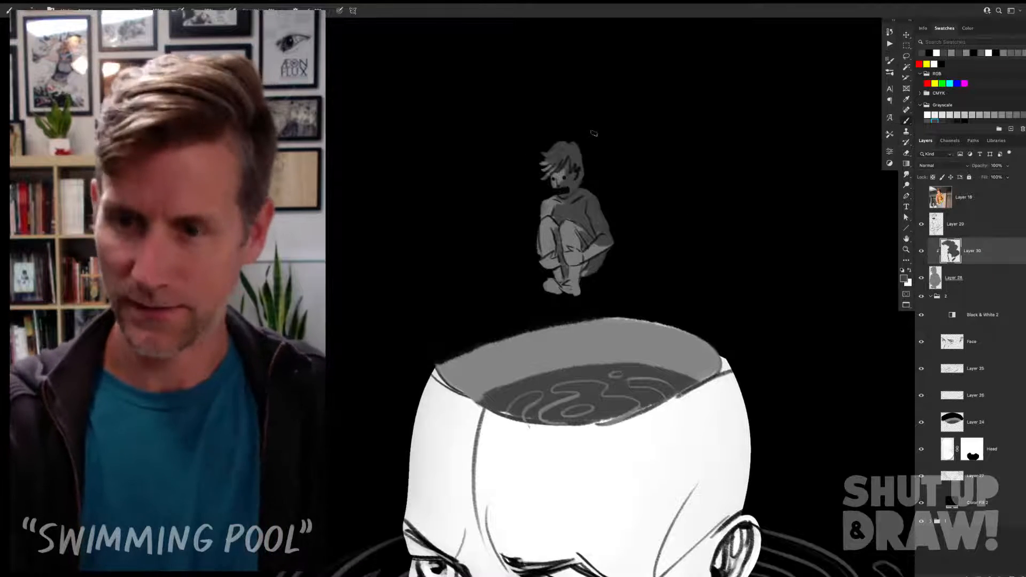
Step: Paint light highlights on the crouching figure's face, knees, hand and foot, touching them up with mid grey
key("x")
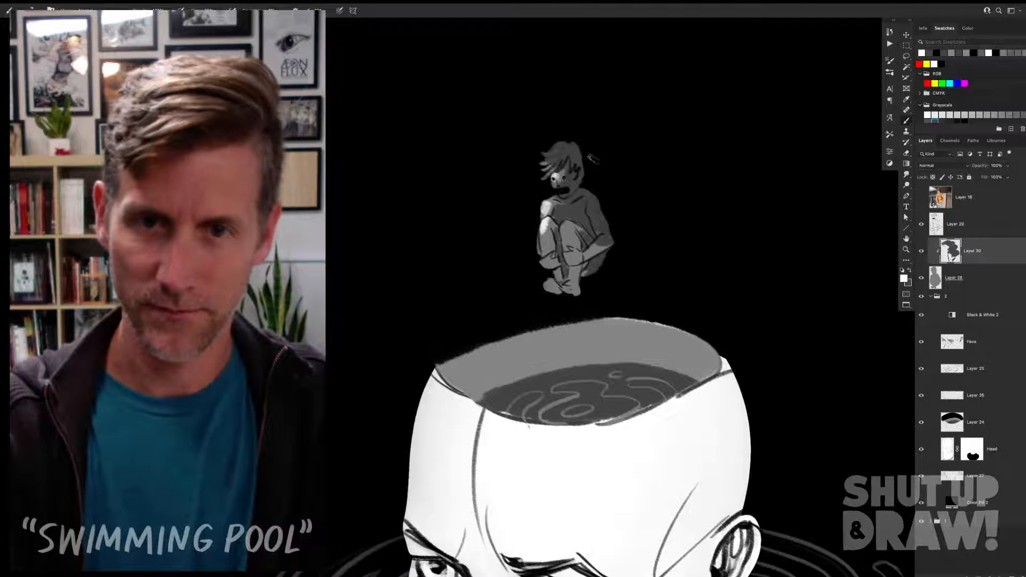
key("super+z")
left_click_drag(553, 175, 555, 186)
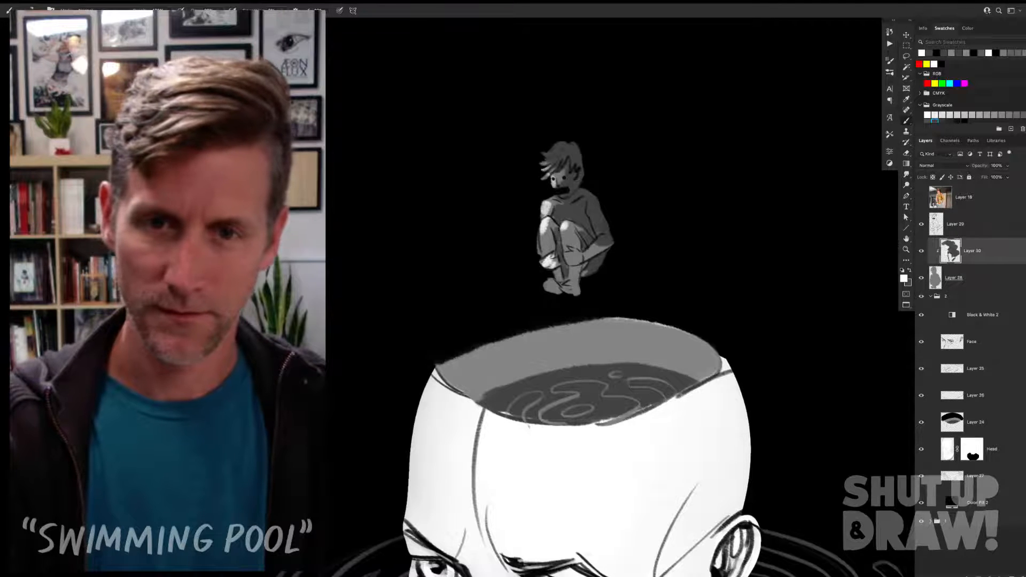
left_click(563, 229, "alt")
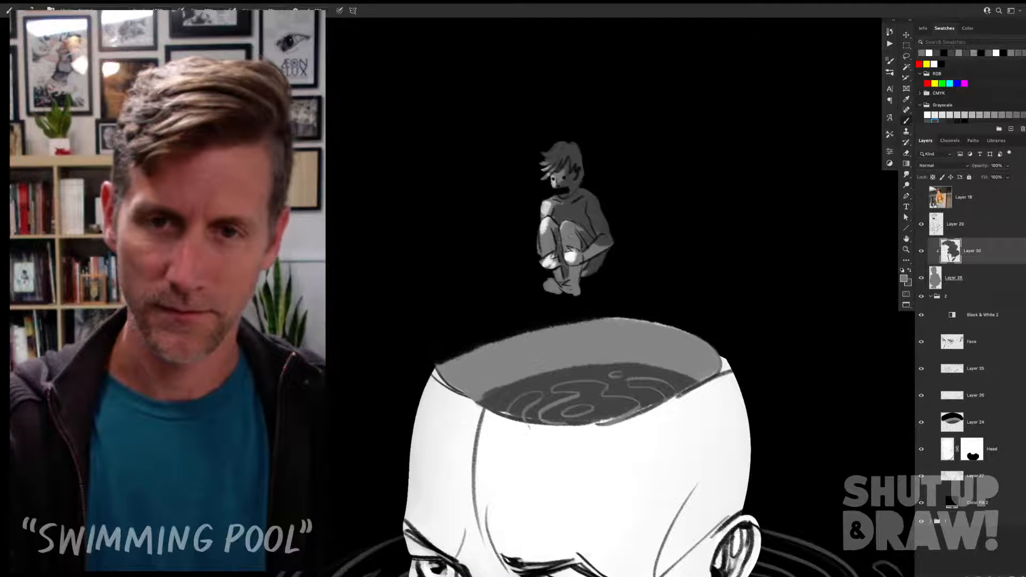
left_click(551, 262, "alt")
left_click_drag(549, 278, 550, 287)
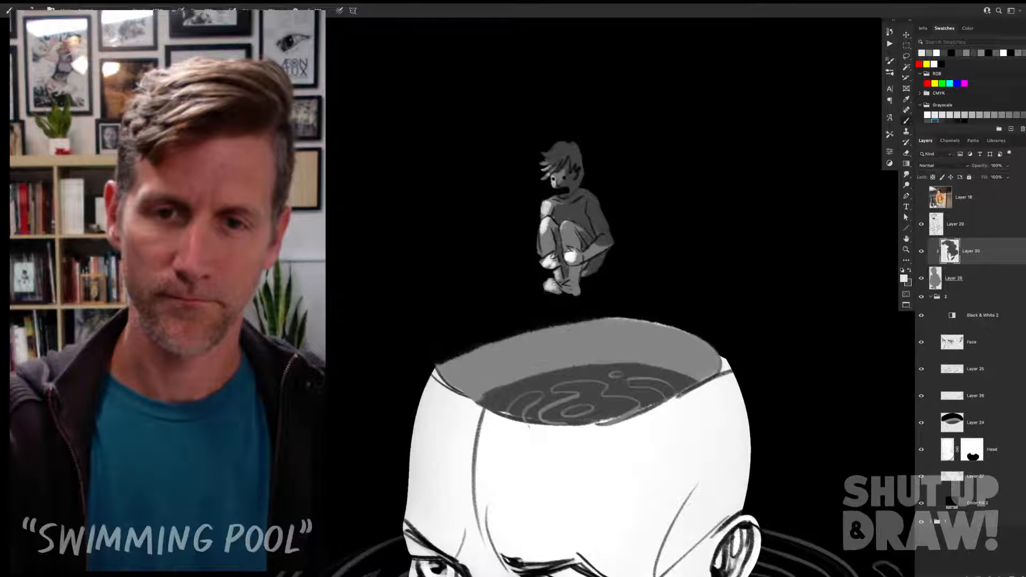
left_click(569, 238, "alt")
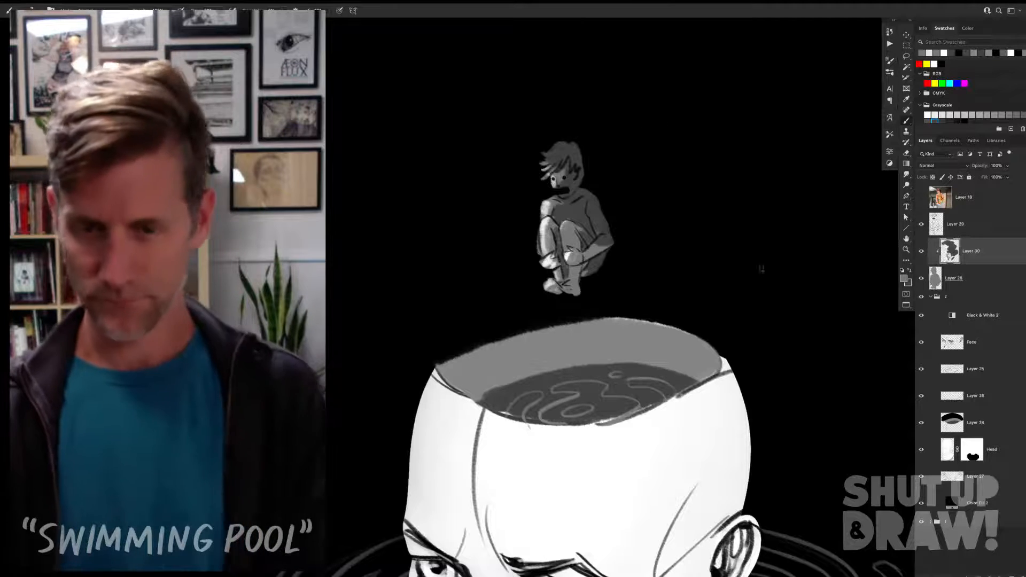
left_click(549, 218, "alt")
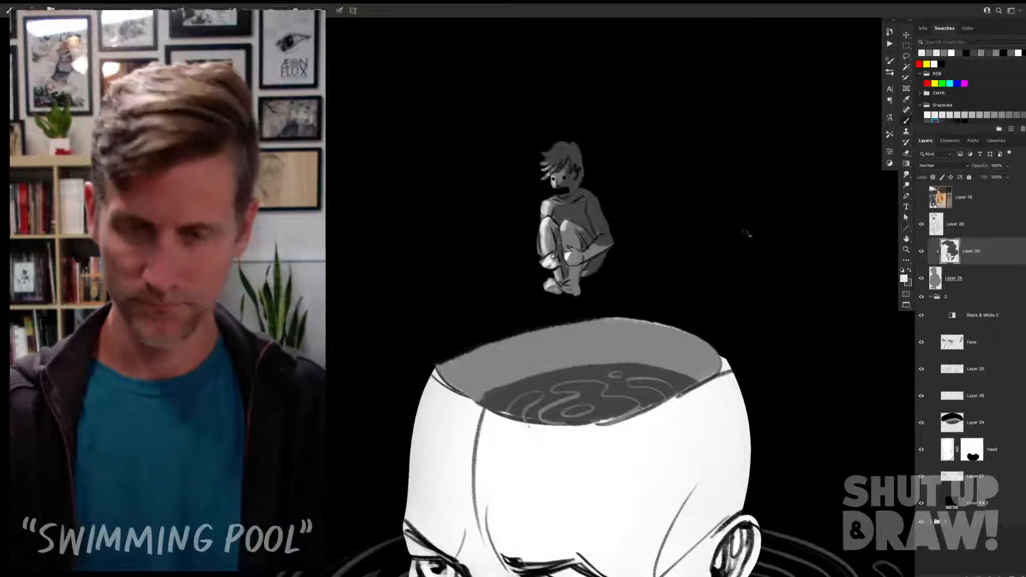
Step: Move the figure's line, shading and silhouette layers into group 2 and collapse the group
key("ctrl+minus")
key("v")
left_click_drag(583, 267, 710, 169)
left_click_drag(740, 263, 734, 248)
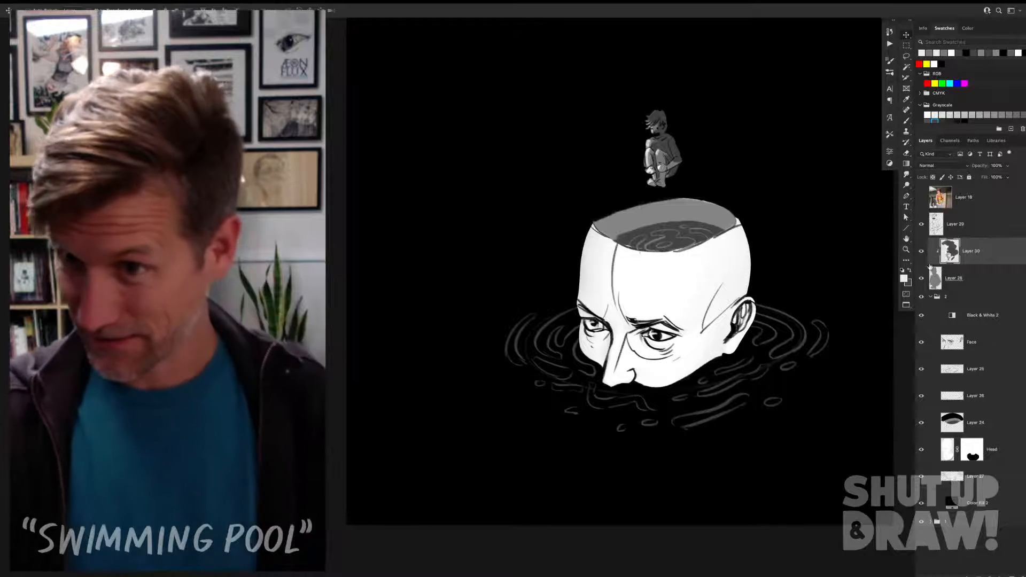
left_click(931, 297)
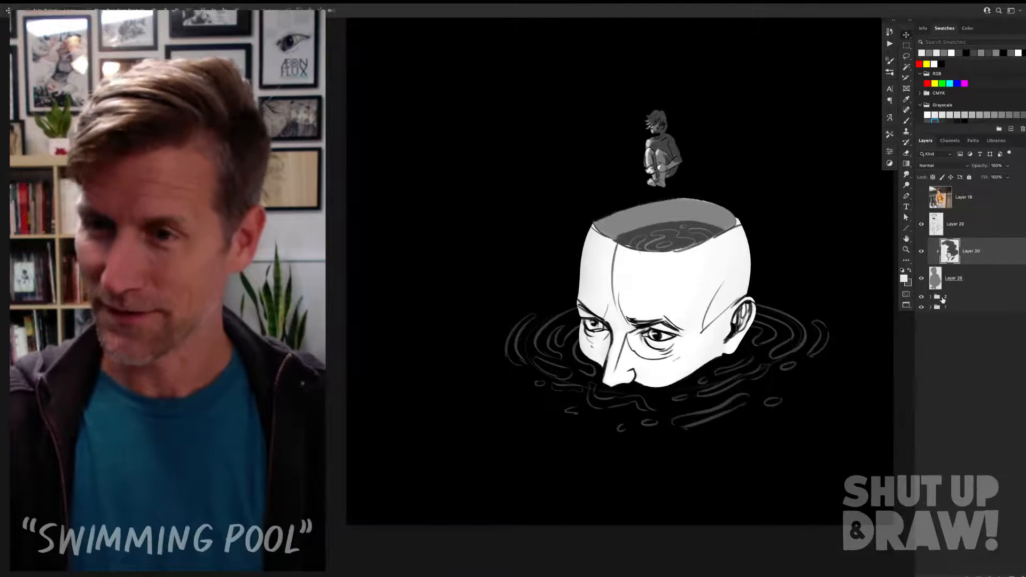
left_click(931, 297)
left_click(951, 298)
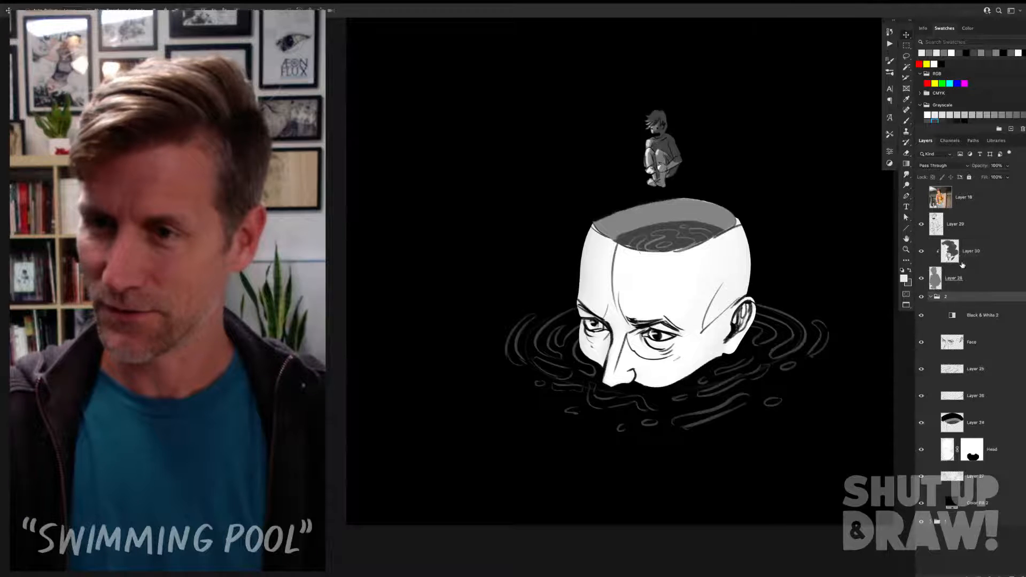
left_click(969, 226)
left_click(973, 276, "shift")
left_click_drag(973, 277, 974, 304)
left_click(931, 216)
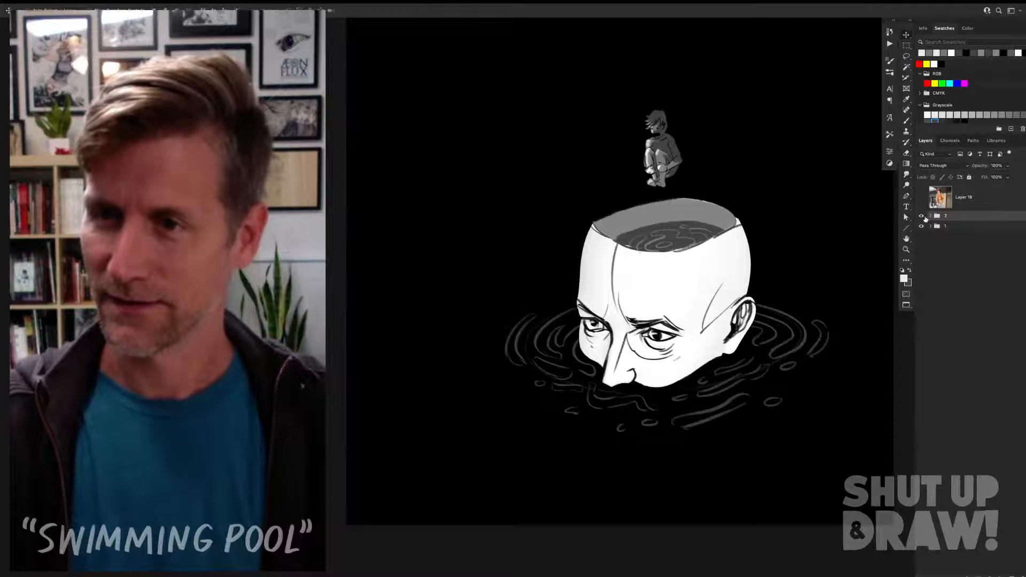
Step: Compare the redrawn illustration with the original version underneath by toggling group 2's visibility
left_click(923, 217)
left_click(922, 216)
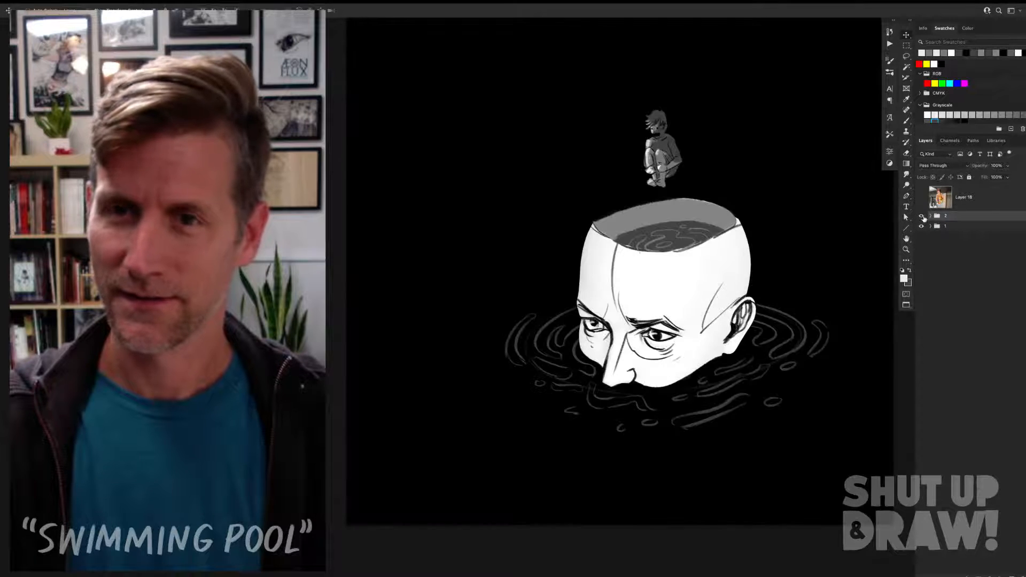
left_click(922, 217)
left_click(923, 216)
left_click(922, 216)
left_click(922, 217)
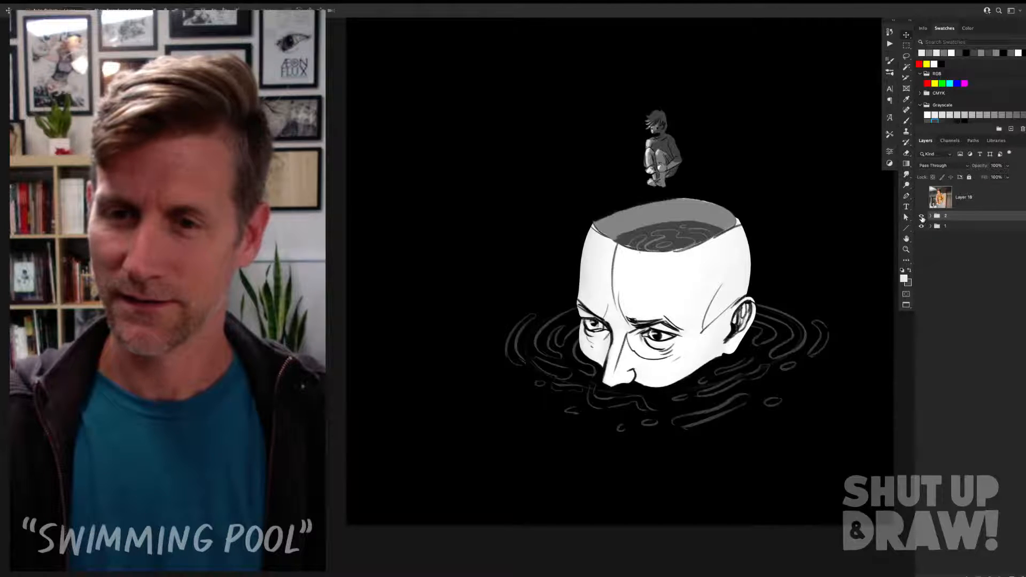
left_click(922, 217)
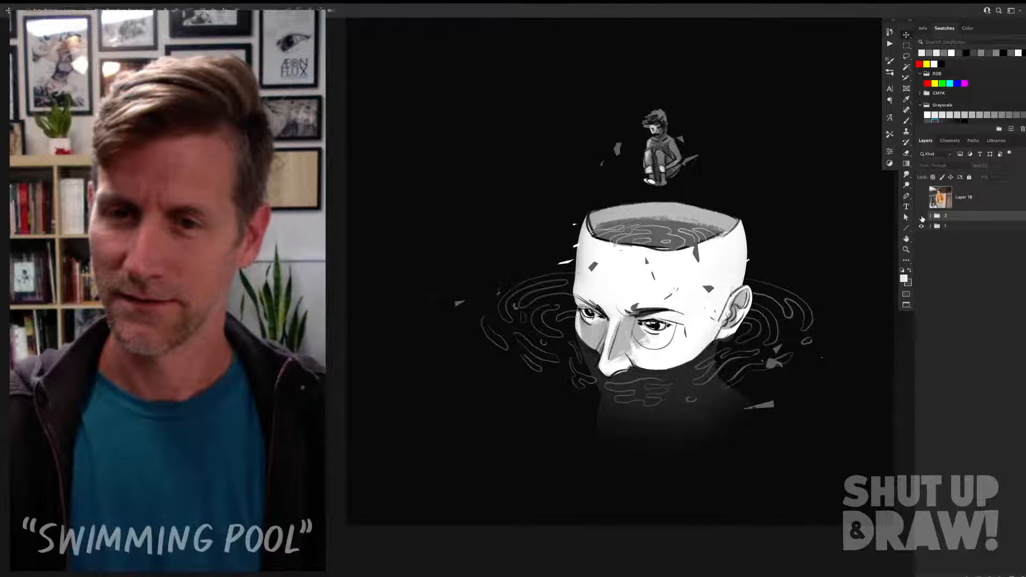
left_click(922, 216)
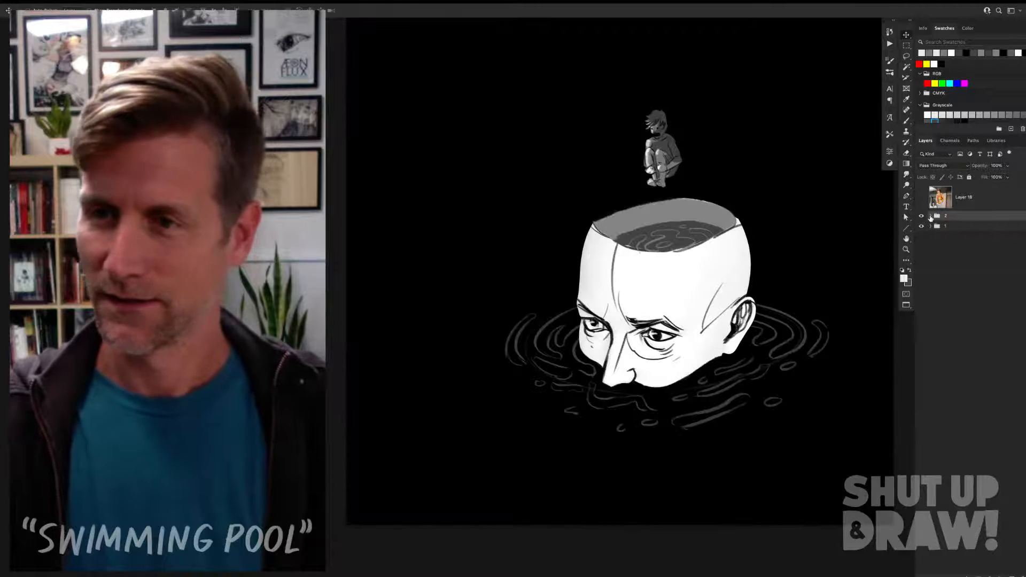
Step: Add a new layer above the Head layer in group 2 and choose the Kyle's Drawing Box - NuPastel brush
left_click(930, 216)
left_click(995, 458)
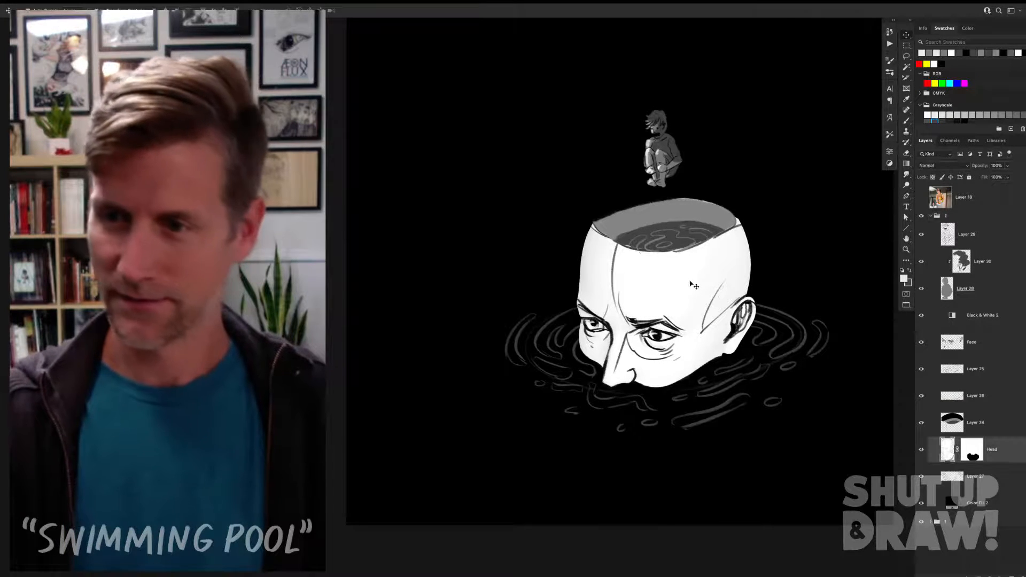
left_click(1012, 575)
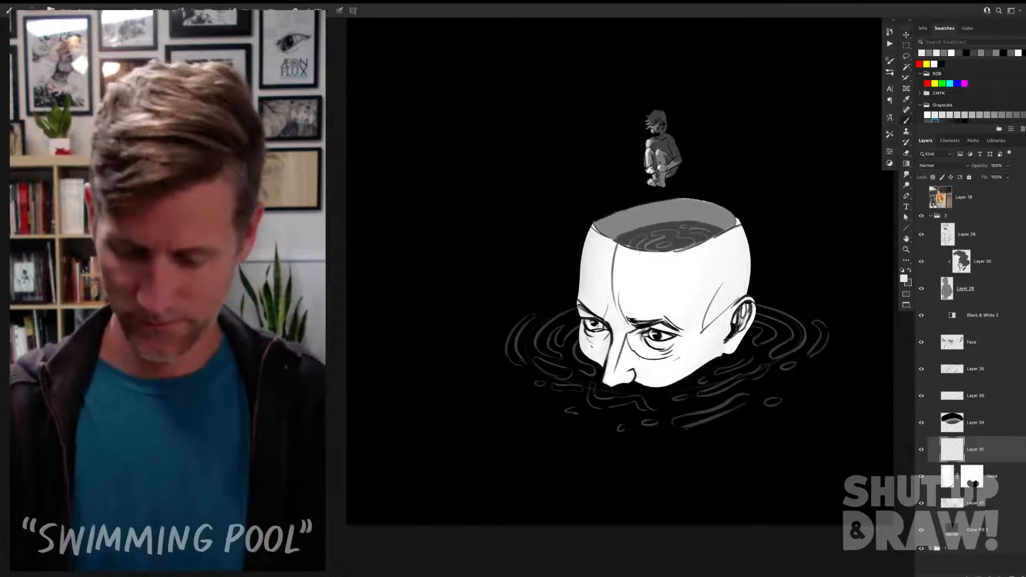
key("b")
left_click(720, 212, "alt")
right_click(720, 212)
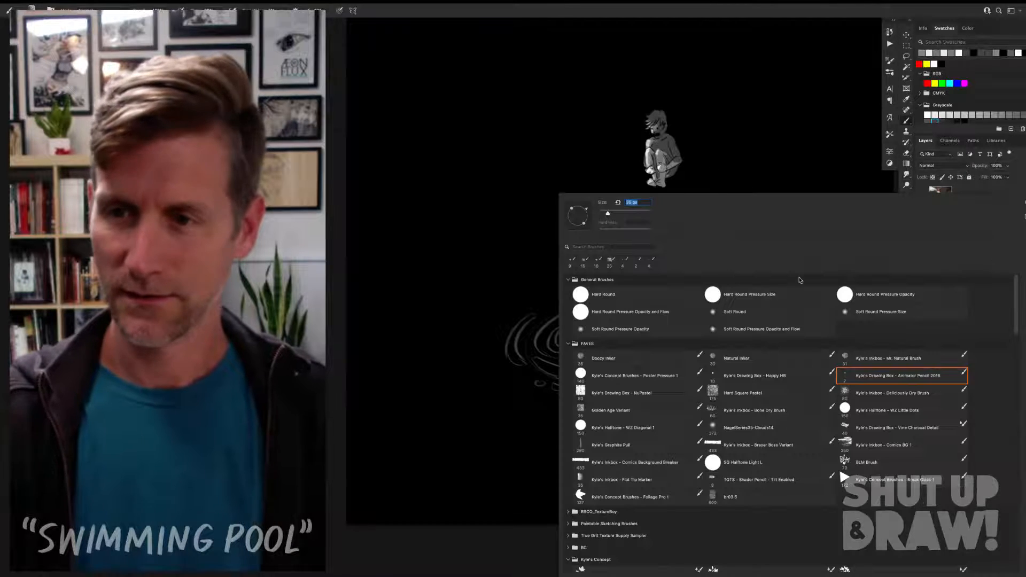
double_click(666, 394)
Step: Shade the hollow beneath the large head's nearer eye in mid grey with the pastel brush
mouse_move(635, 288)
left_mouse_down()
mouse_move(625, 324)
mouse_move(648, 355)
mouse_move(667, 359)
left_mouse_up()
key("ctrl+z")
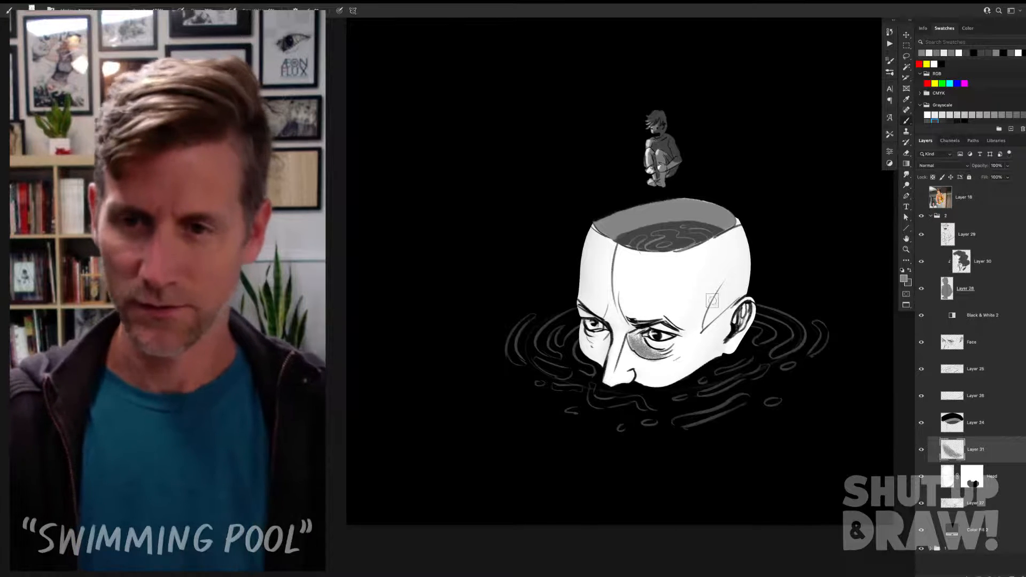
right_click(716, 296)
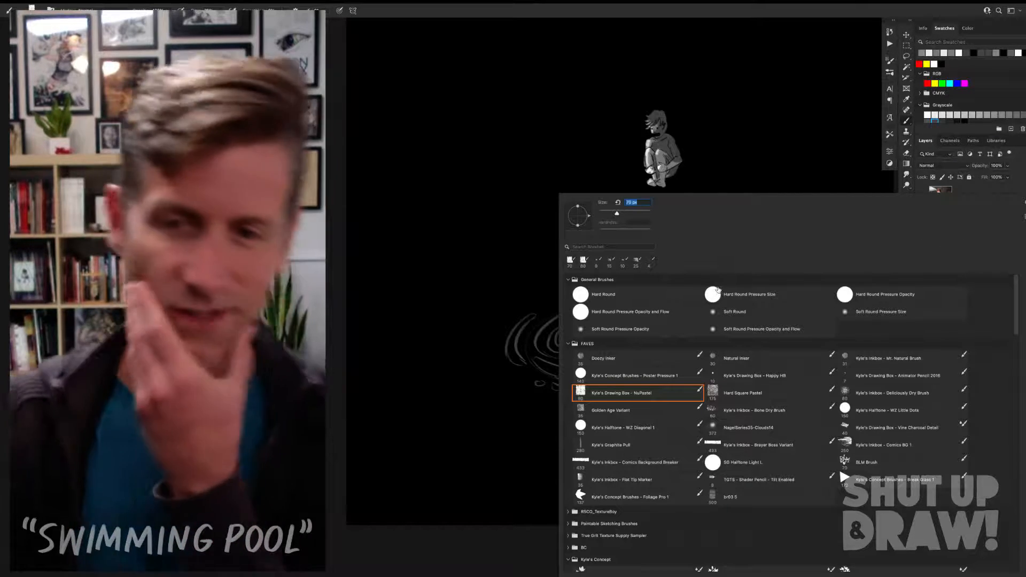
key("Escape")
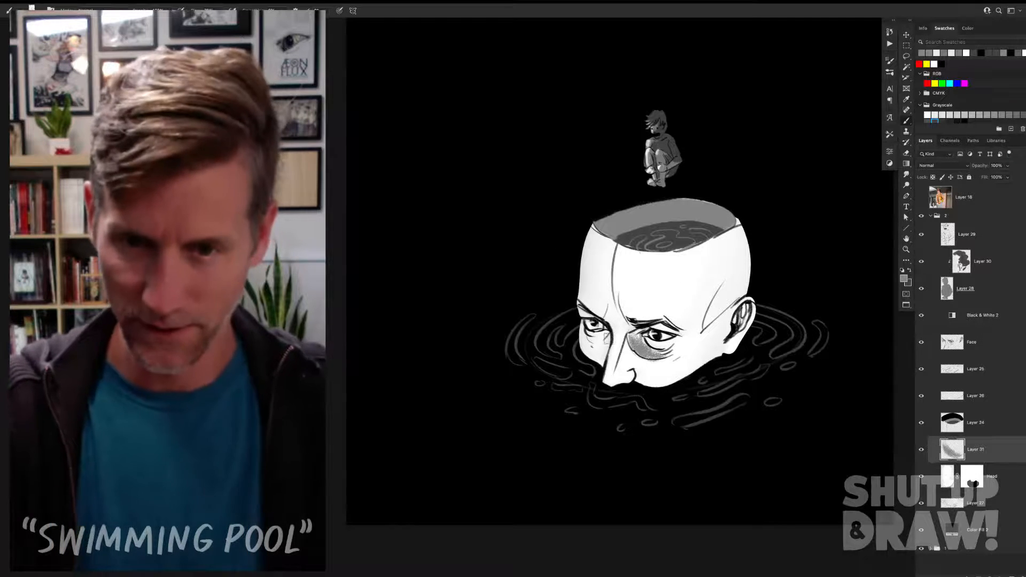
Step: Shade the bridge of the nose, the far cheek and the inside of the ear in mid grey
mouse_move(608, 337)
left_mouse_down()
mouse_move(586, 332)
mouse_move(598, 364)
mouse_move(647, 361)
mouse_move(620, 322)
mouse_move(633, 329)
left_mouse_up()
key("super+z")
left_click_drag(746, 314, 720, 351)
key("super+z")
left_click_drag(749, 310, 726, 336)
mouse_move(617, 318)
left_mouse_down()
mouse_move(631, 328)
mouse_move(624, 313)
mouse_move(625, 326)
left_mouse_up()
key("super+z")
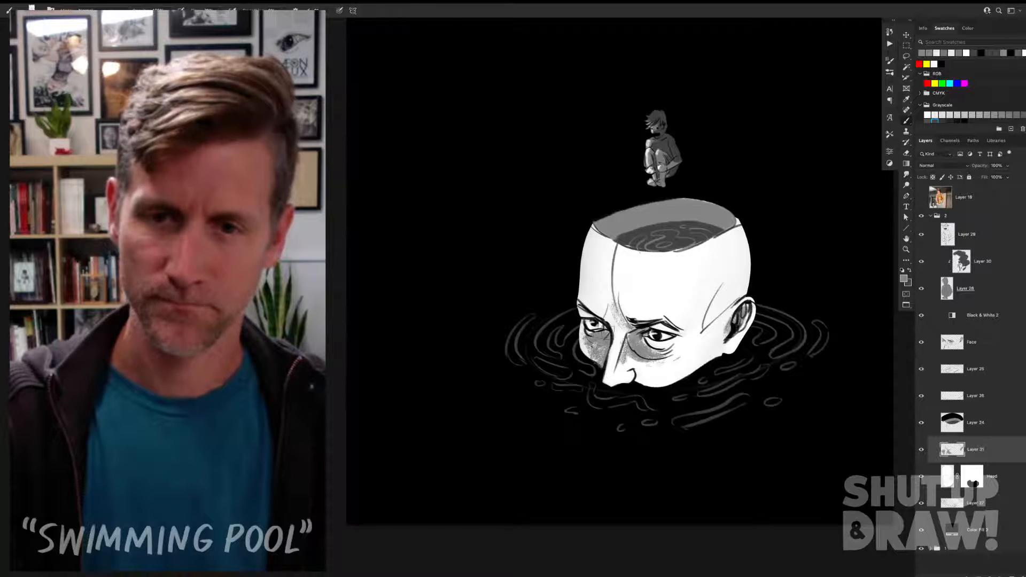
key("super+z")
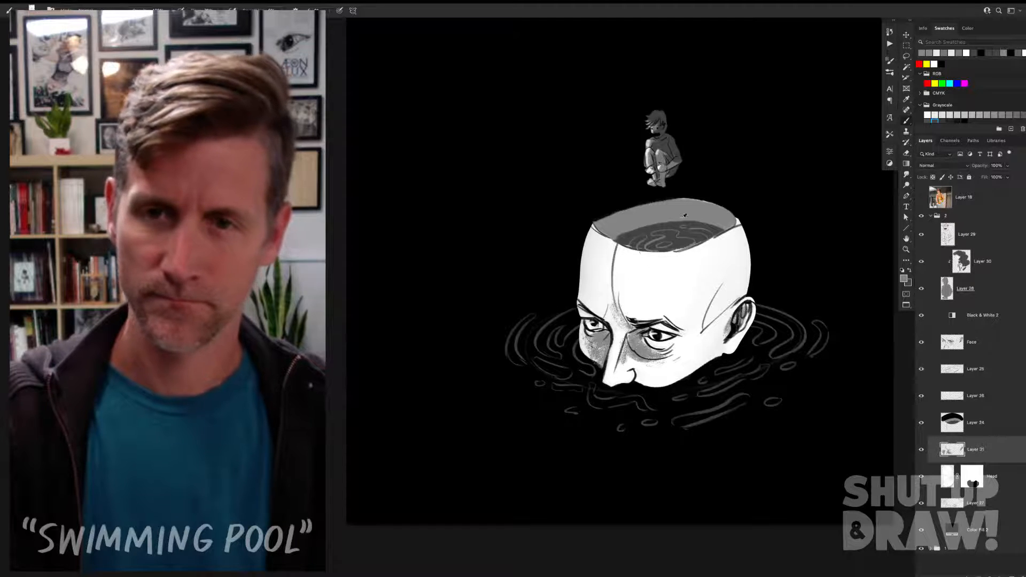
Step: Lighten the grey and softly shade the side of the nose, the cheek and the area in front of the ear
left_click(967, 28)
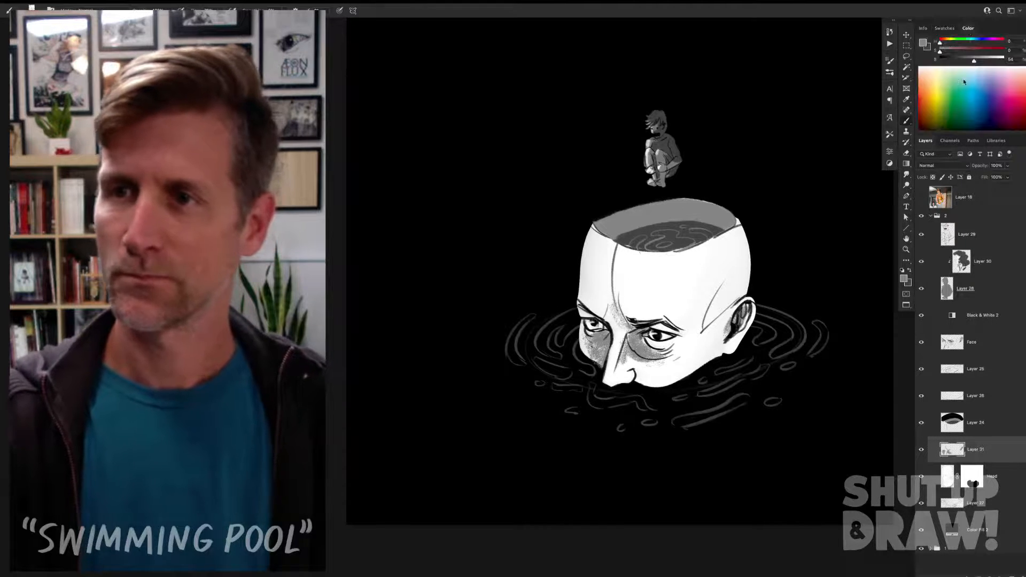
left_click_drag(975, 60, 980, 60)
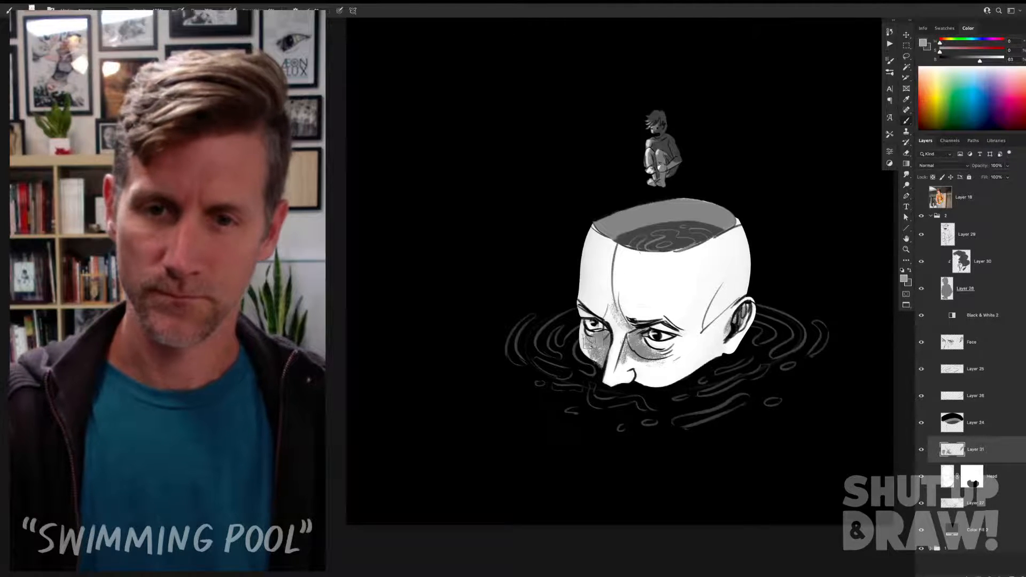
mouse_move(651, 347)
left_mouse_down()
mouse_move(677, 350)
mouse_move(616, 375)
left_mouse_up()
left_click_drag(740, 303, 700, 349)
left_click(733, 282, "alt")
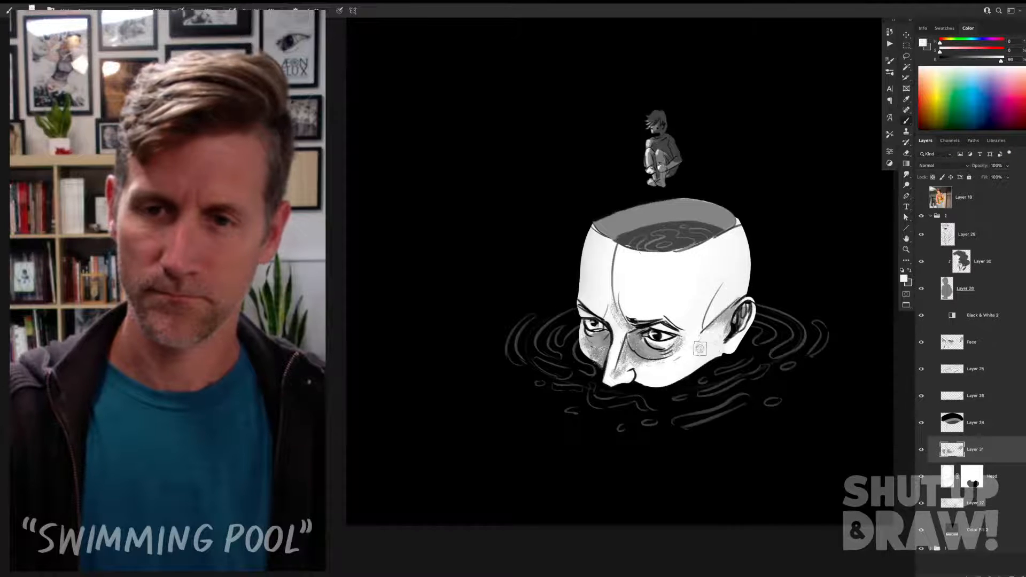
key("ctrl+z")
key("ctrl+z")
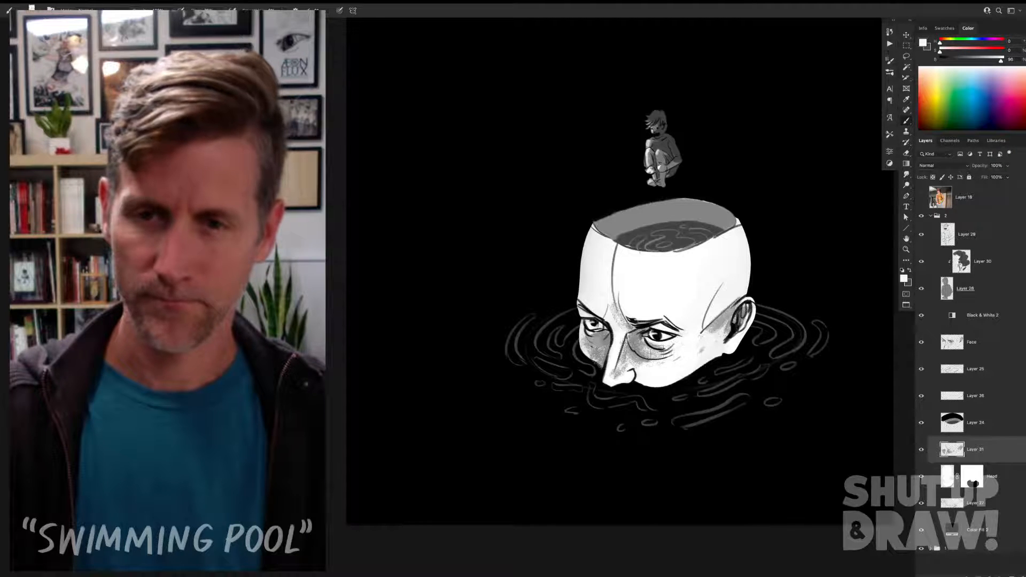
Step: Clip the face shading layer to the Head layer
key("v")
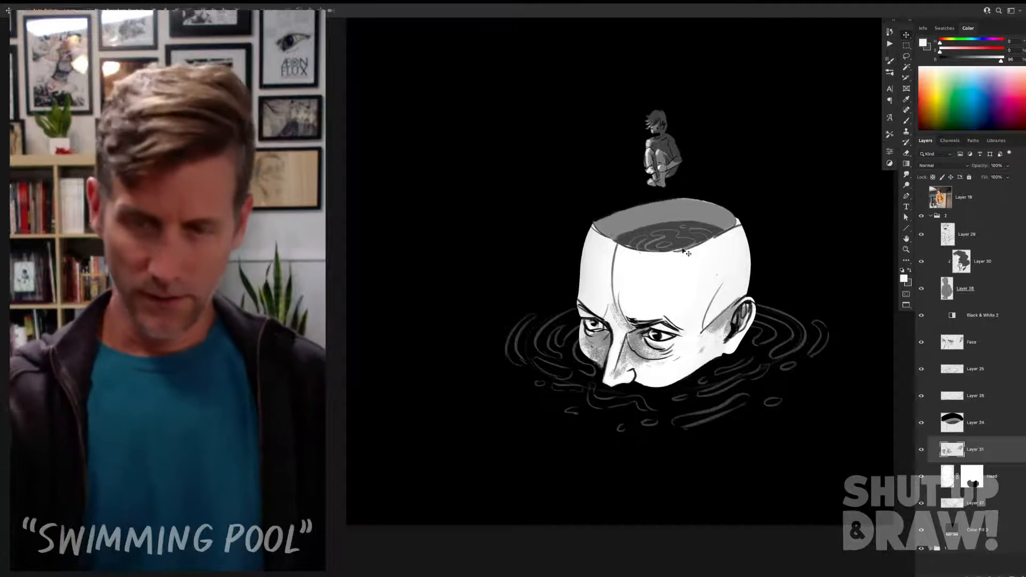
key("b")
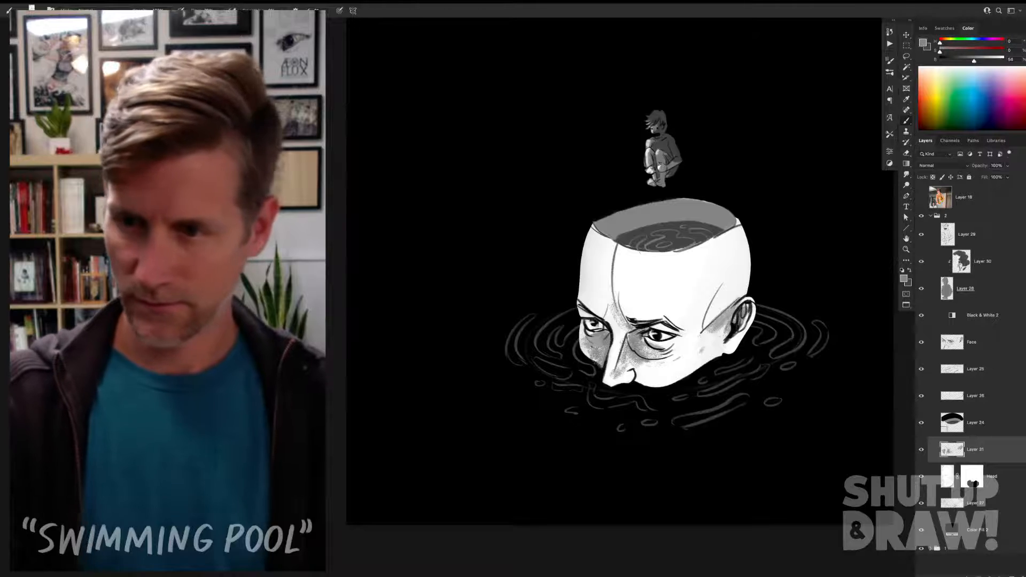
left_click(993, 468)
left_click(997, 455)
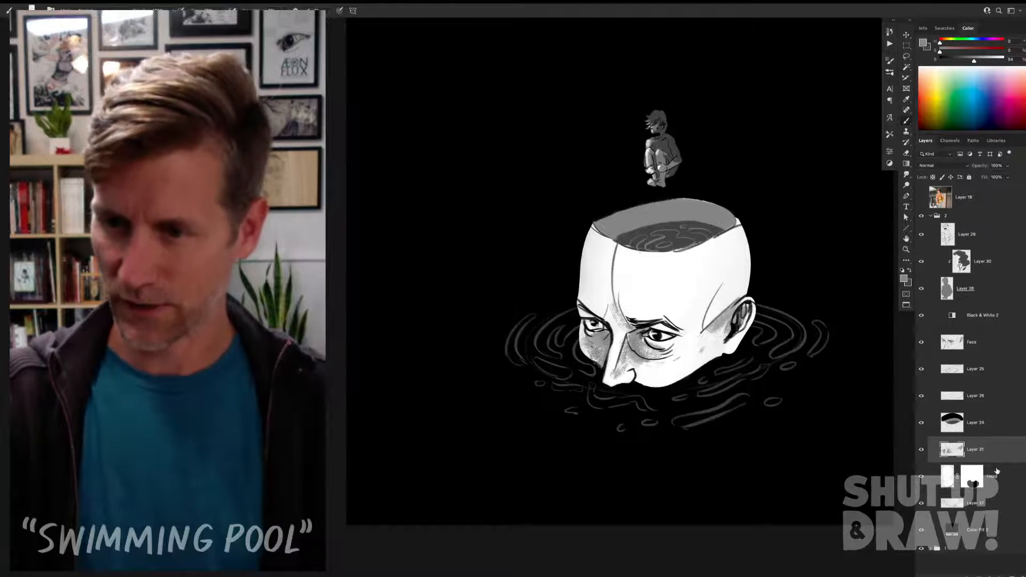
key("ctrl+alt+g")
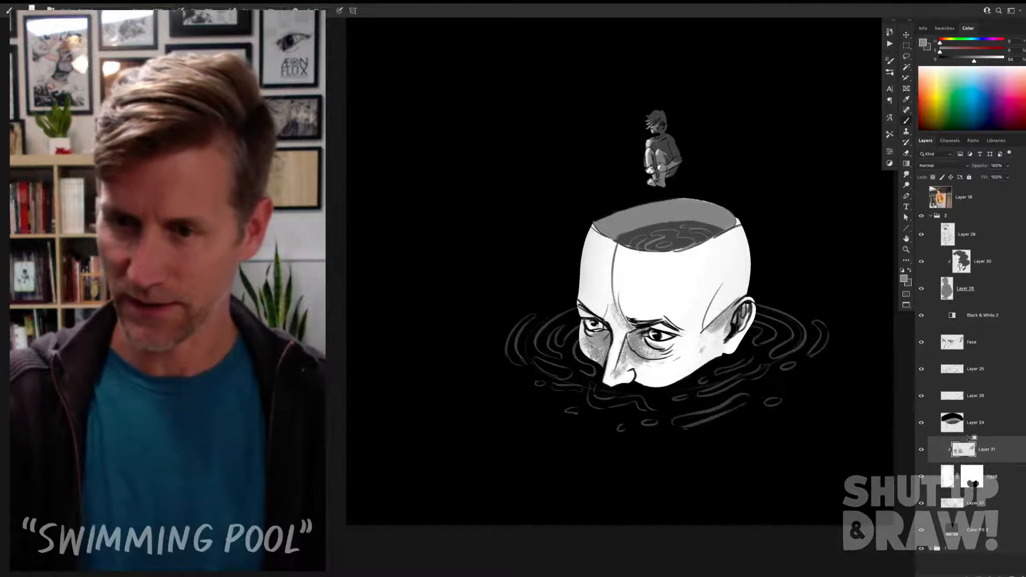
Step: Shade the lower cheek along the waterline and dab mid grey texture onto the forehead
mouse_move(634, 379)
left_mouse_down()
mouse_move(692, 368)
mouse_move(672, 379)
mouse_move(632, 379)
mouse_move(646, 386)
mouse_move(697, 357)
mouse_move(682, 384)
mouse_move(662, 387)
mouse_move(705, 366)
left_mouse_up()
key("ctrl+z")
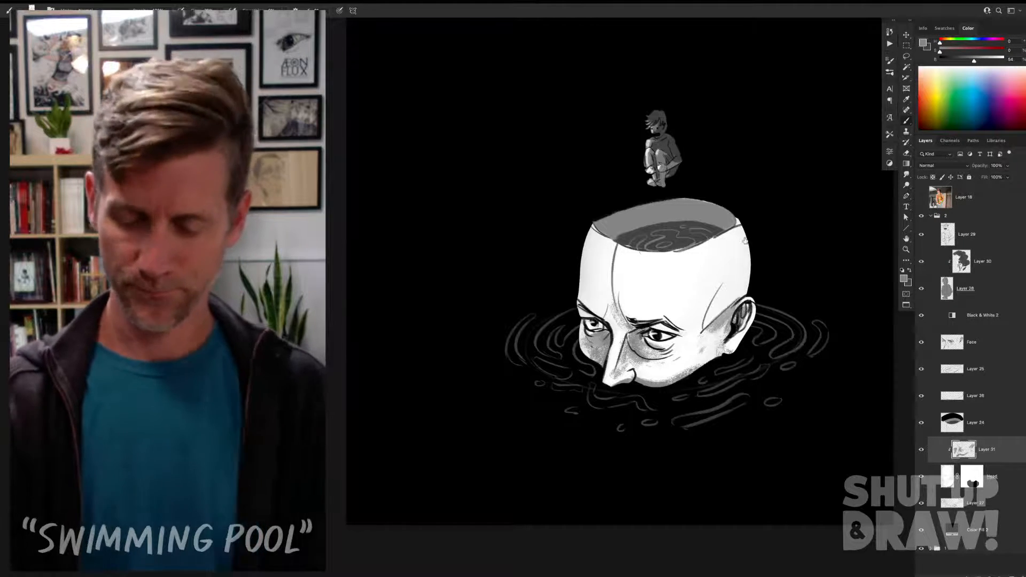
left_click_drag(650, 283, 658, 272)
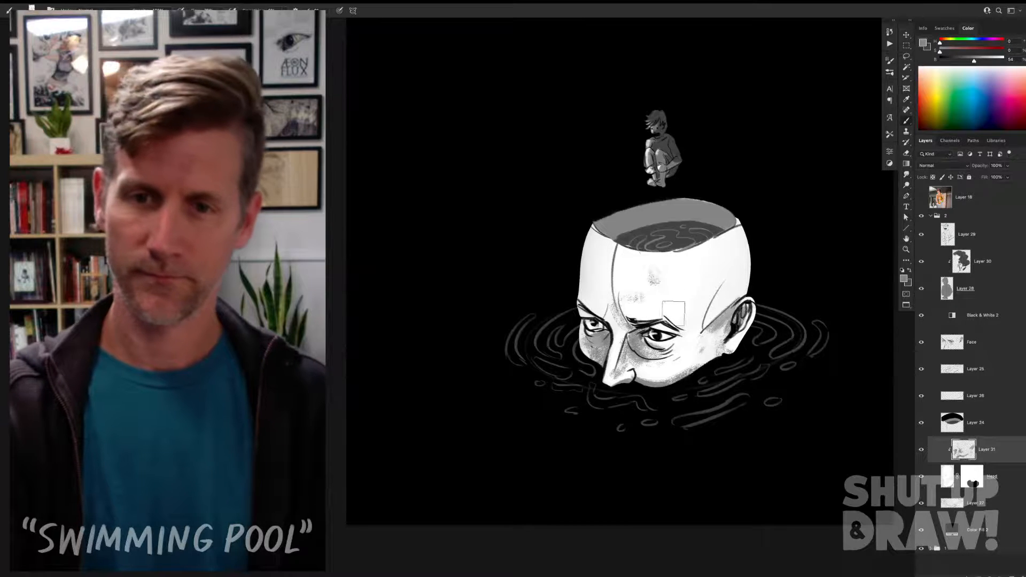
Step: Compare the newly shaded head with the original version by toggling group 2's visibility
key("v")
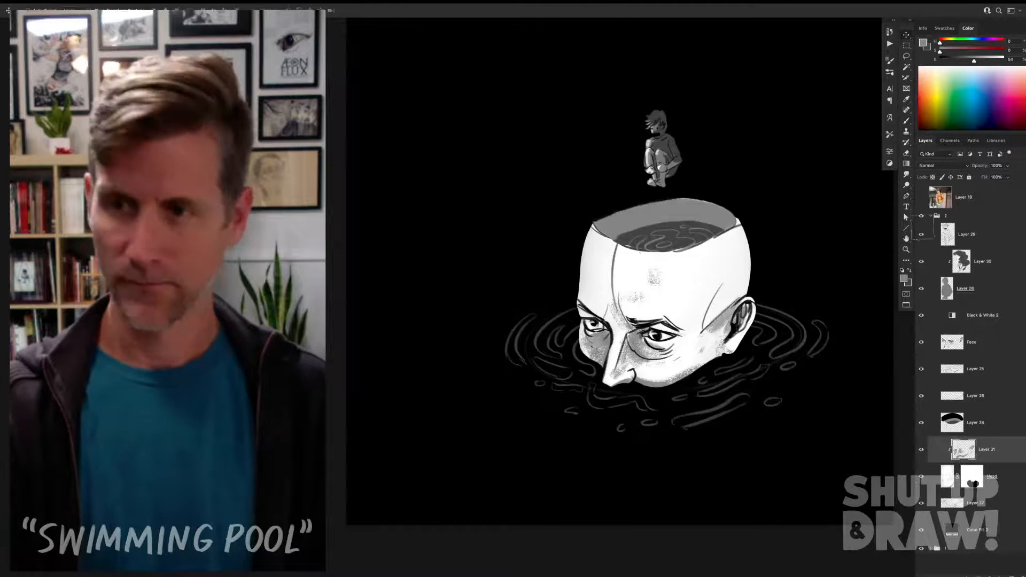
left_click(922, 217)
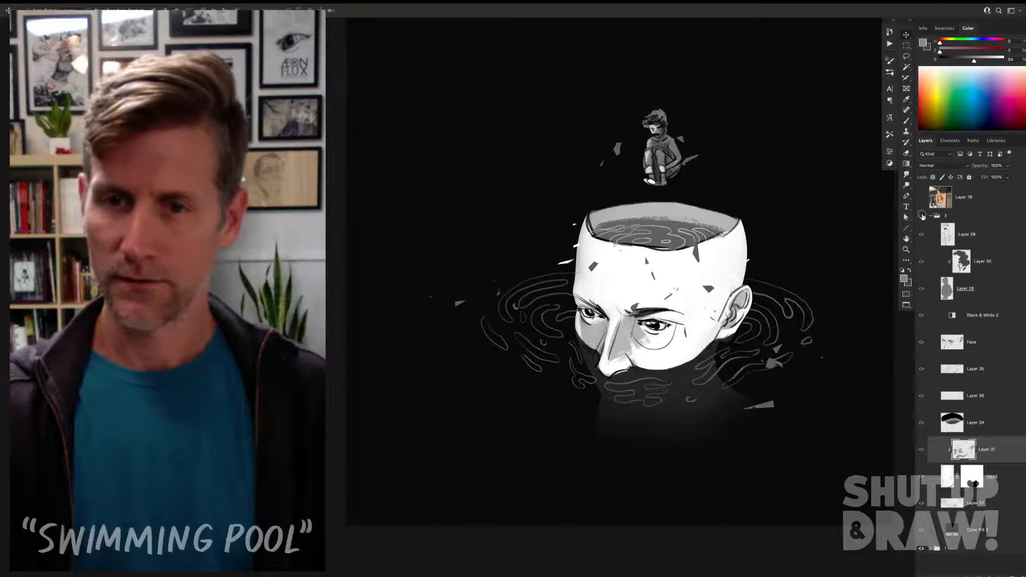
left_click(922, 217)
left_click(922, 216)
left_click(922, 217)
left_click(922, 216)
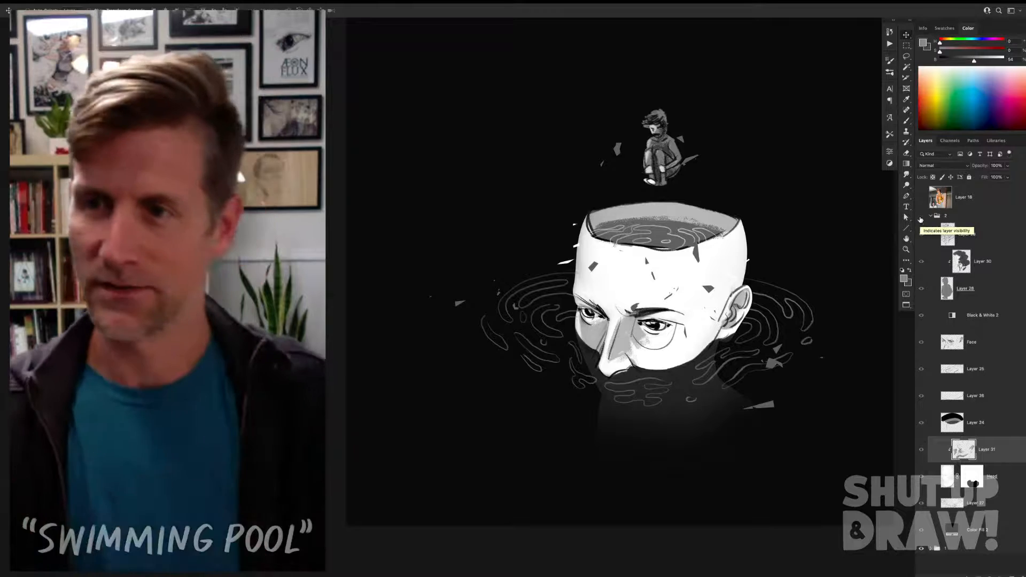
Step: Turn group 2 back on to bring back the newly shaded head
left_click(921, 217)
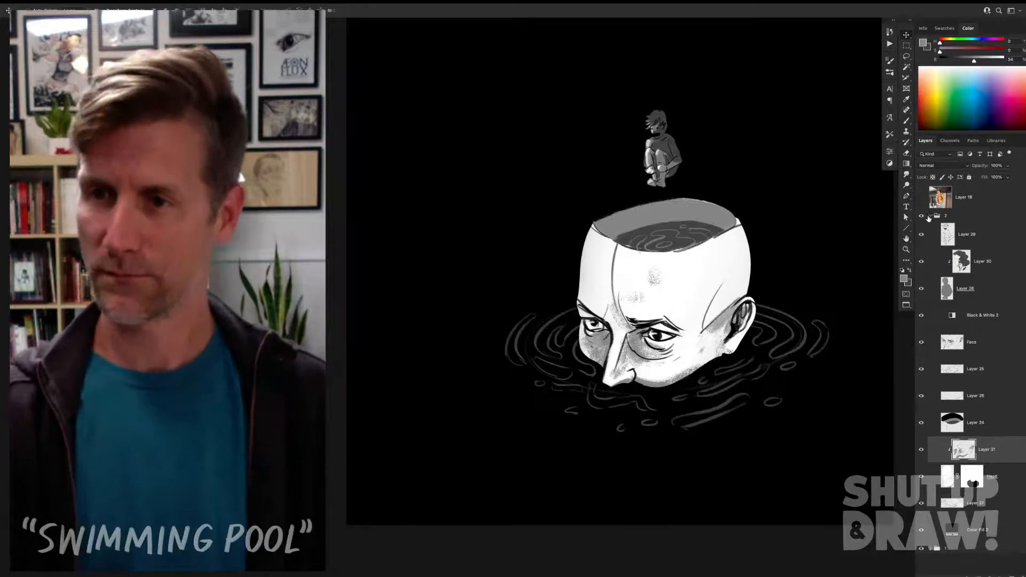
left_click(931, 217)
left_click(931, 217)
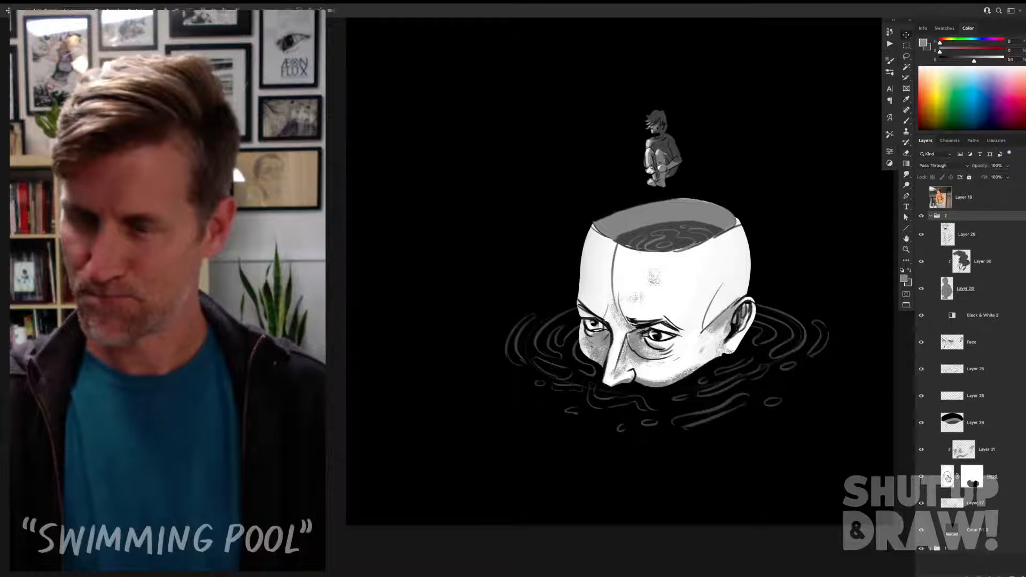
Step: Raise the black output level of the Head layer's mask with Levels to faintly reveal the submerged part of the head
left_click(948, 477)
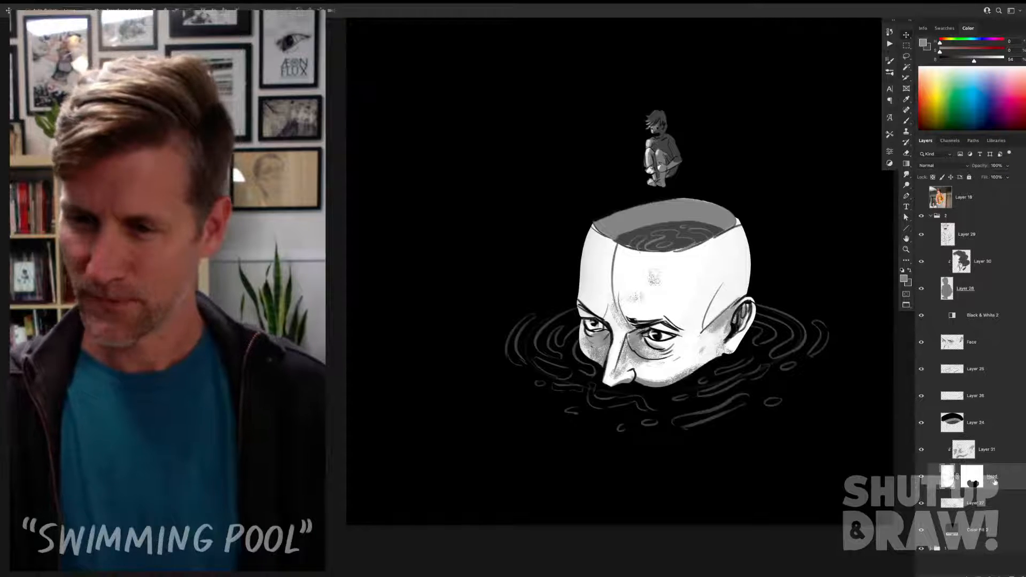
left_click(973, 478)
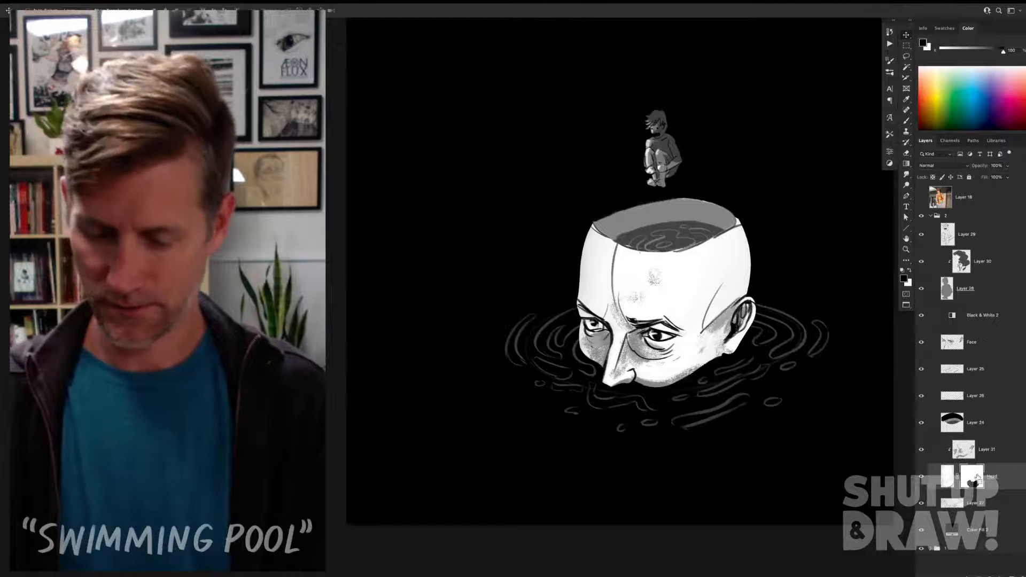
key("super+l")
left_click(733, 195)
key("shift+Up")
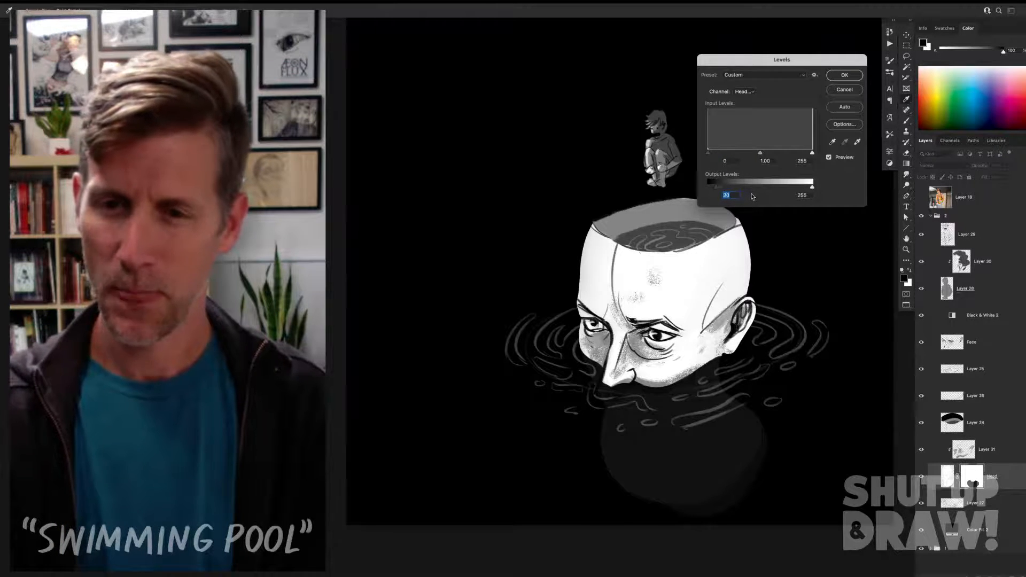
key("shift+Up")
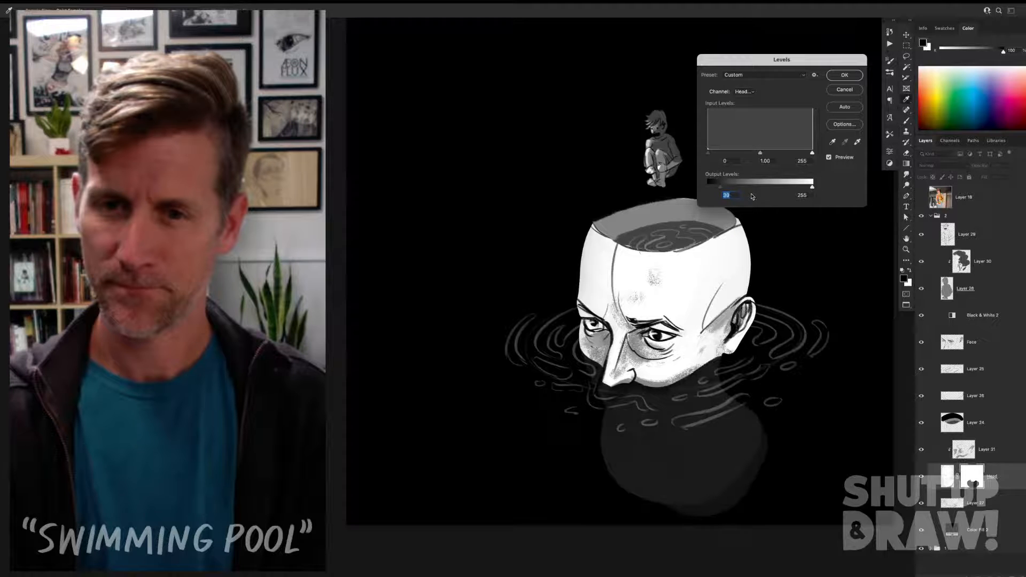
left_click(845, 75)
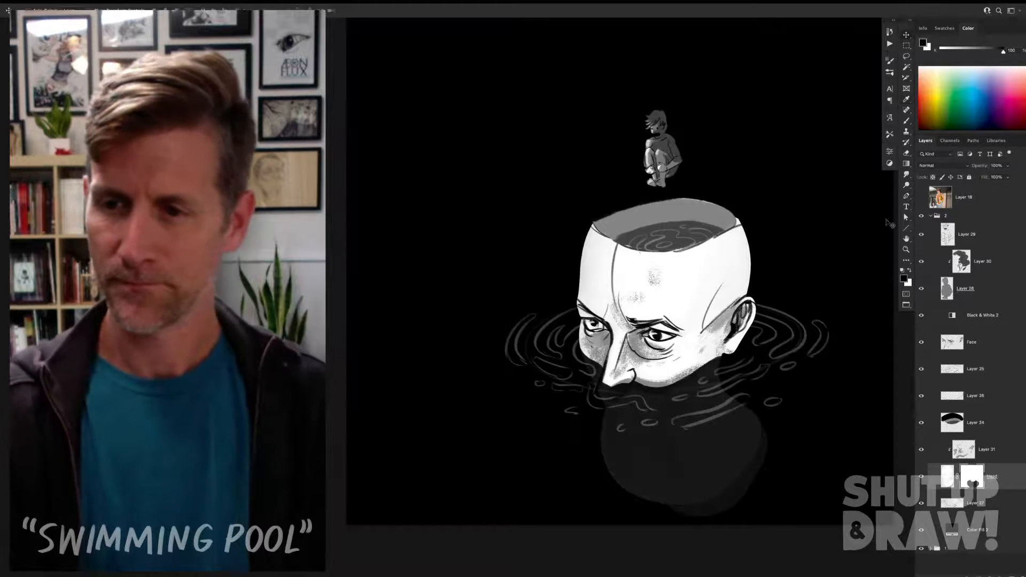
Step: Fade the submerged lower head into the dark water with a black gradient running upward on the Head layer's mask
key("b")
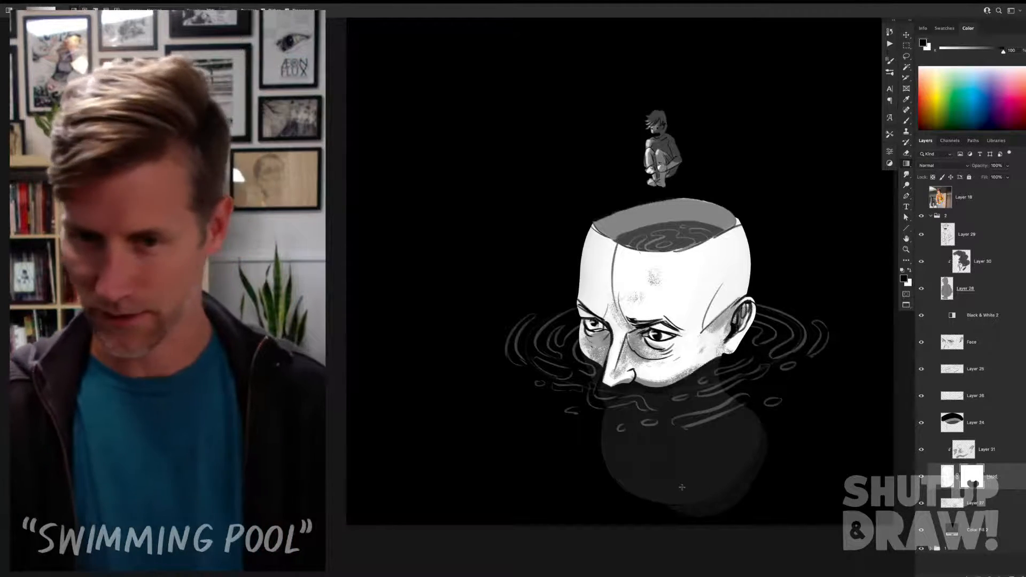
left_click_drag(681, 487, 713, 364)
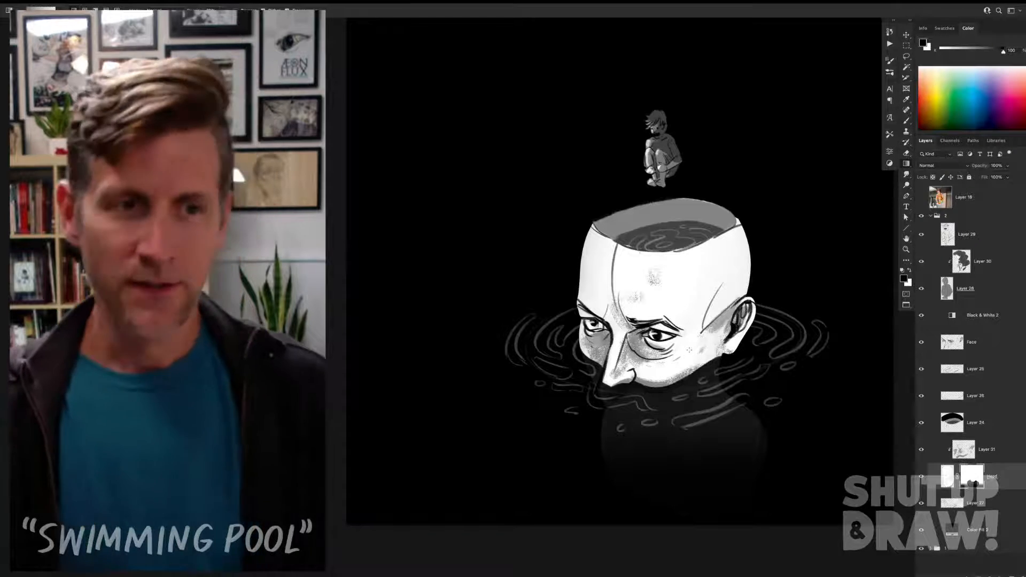
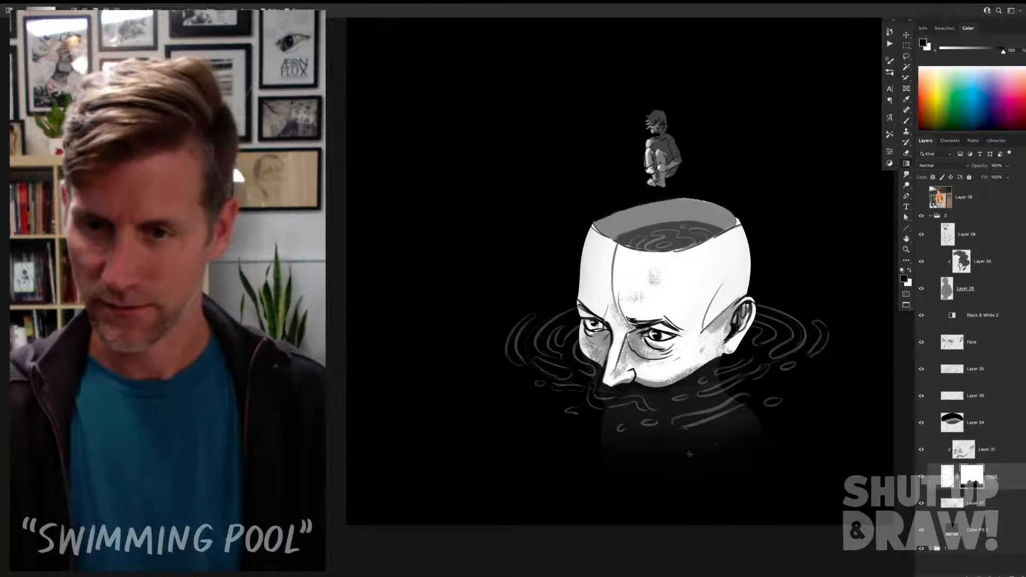
Step: Soften the right side of the submerged head with a short black gradient on the Head layer's mask
left_click_drag(704, 455, 701, 455)
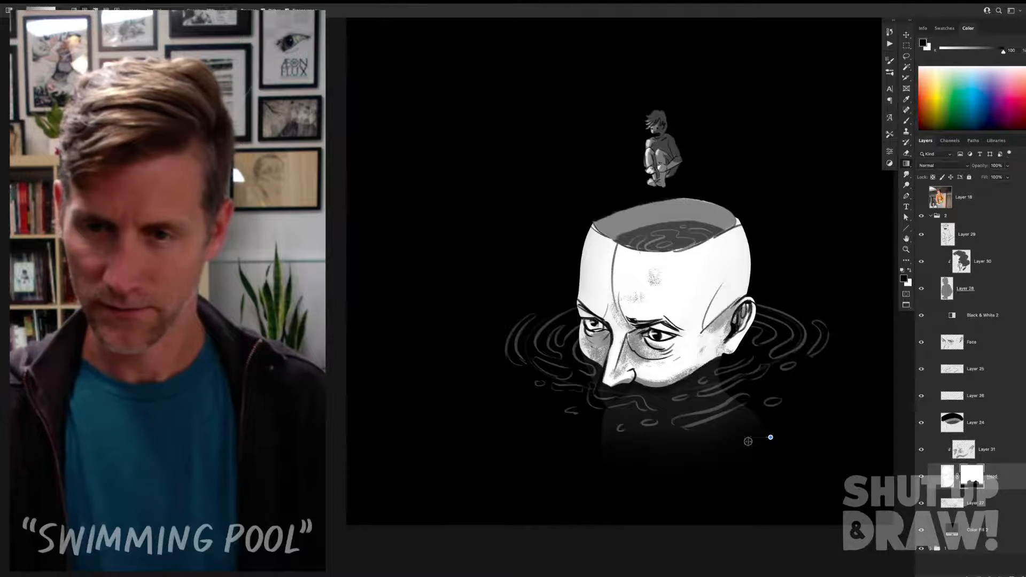
key("v")
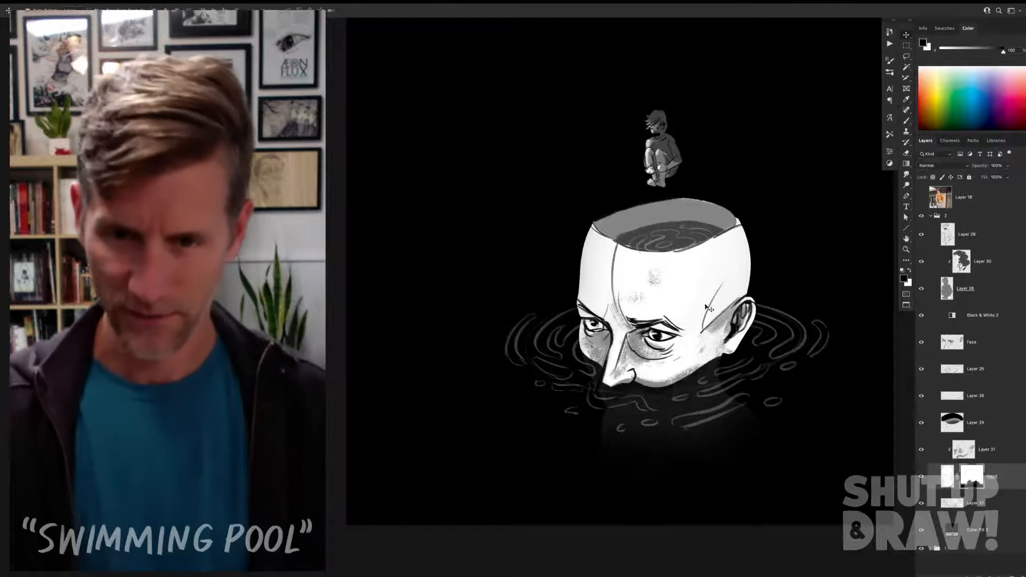
Step: Compare the face with and without its textured shading by toggling Layer 31's visibility
left_click(654, 395)
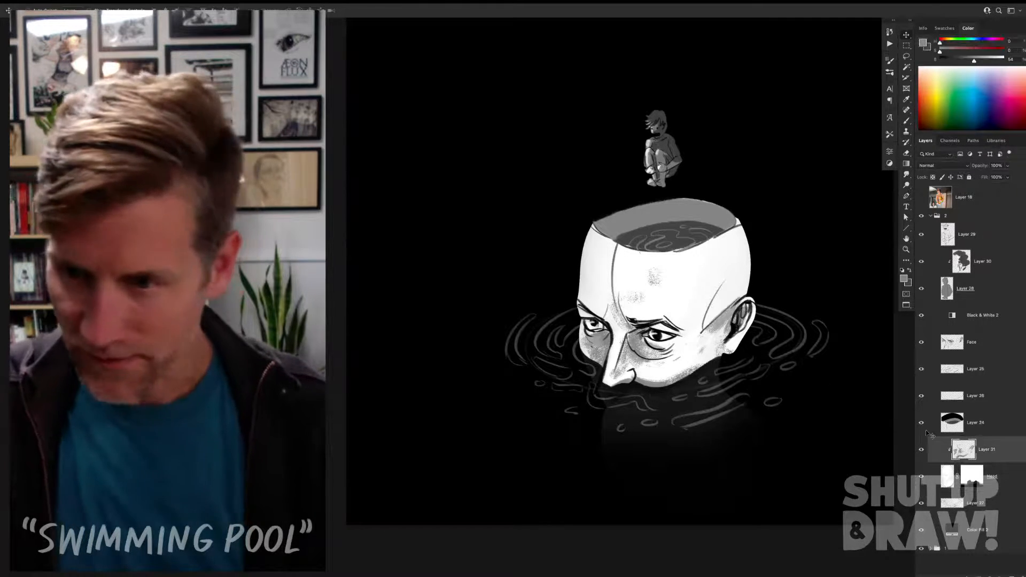
left_click(923, 450)
left_click(922, 452)
left_click(923, 454)
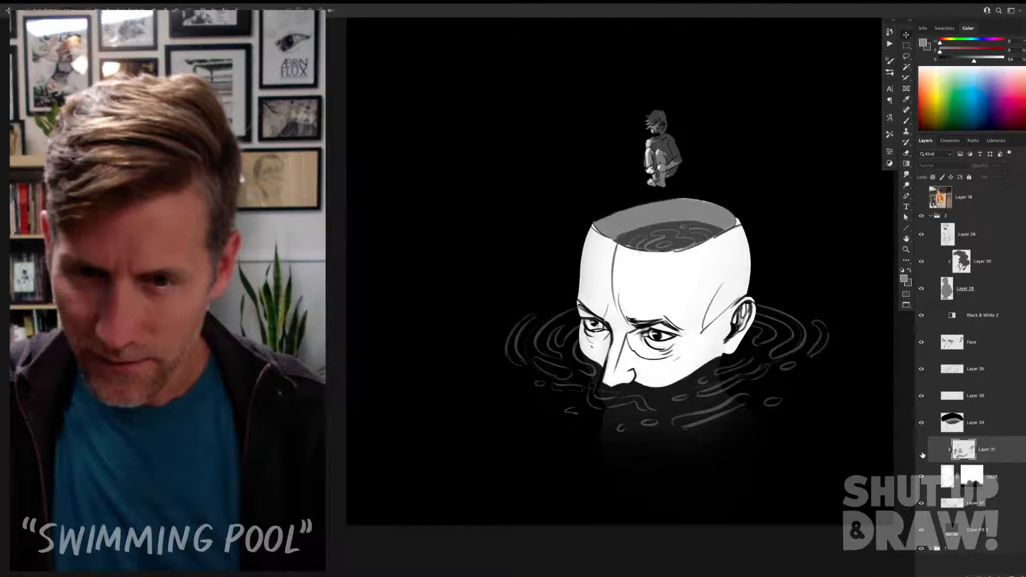
left_click(922, 453)
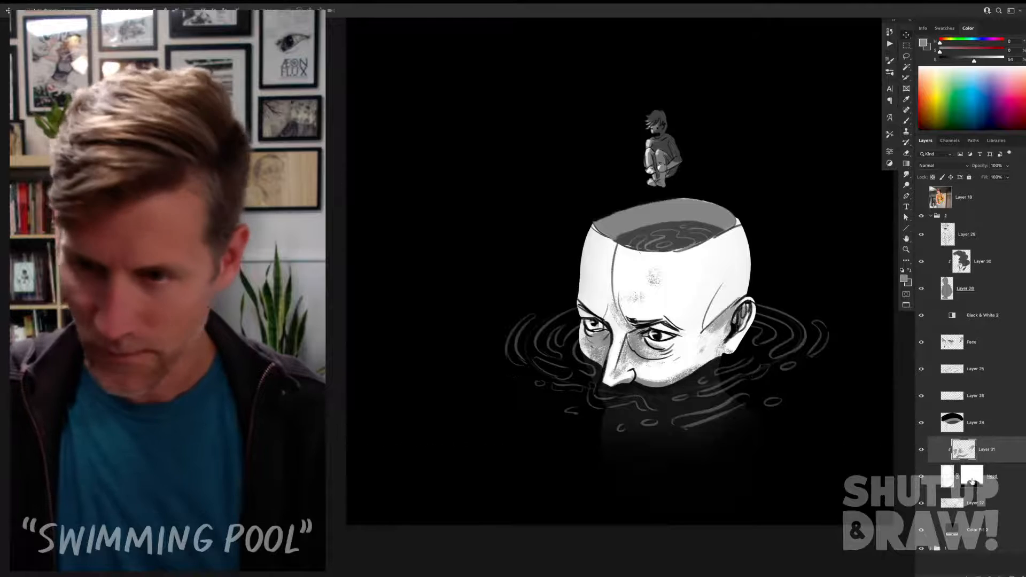
Step: Examine the Head layer's mask on its own to review the waterline shape and the underwater fade
left_click(972, 479, "alt")
left_click(973, 482, "alt")
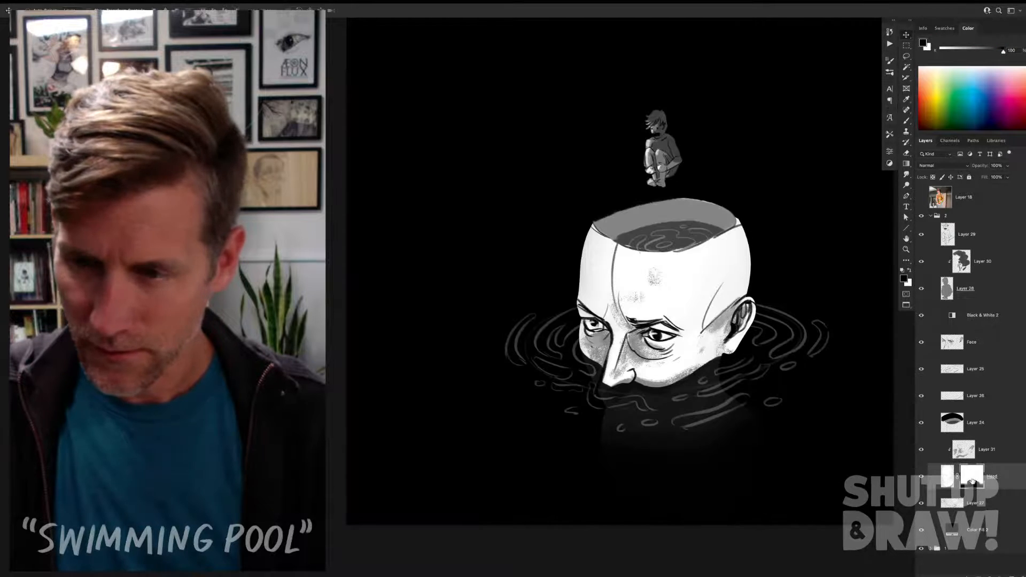
left_click(922, 478)
left_click(922, 479)
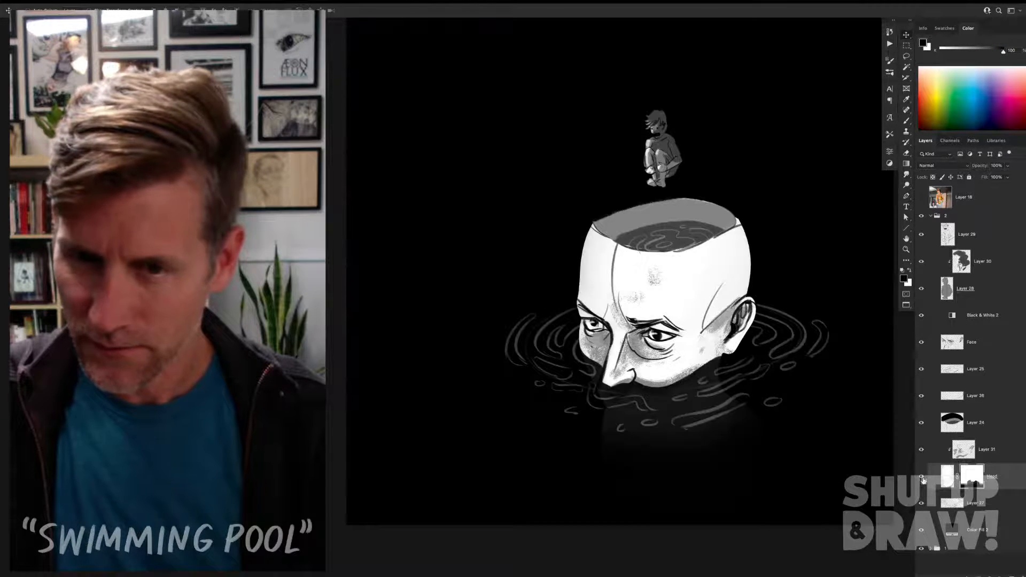
left_click(973, 481, "alt")
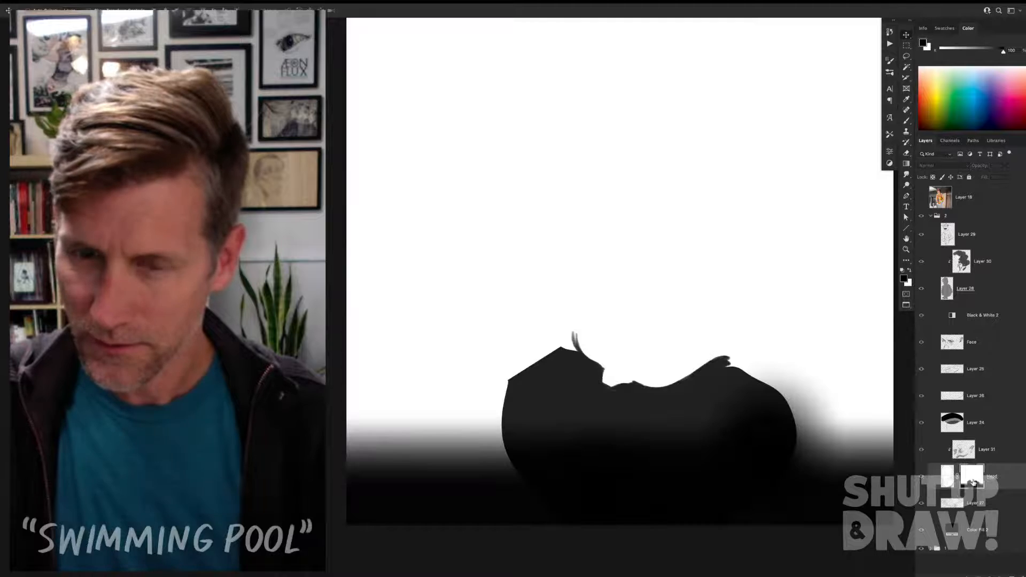
left_click(974, 483, "alt")
left_click(976, 483, "alt")
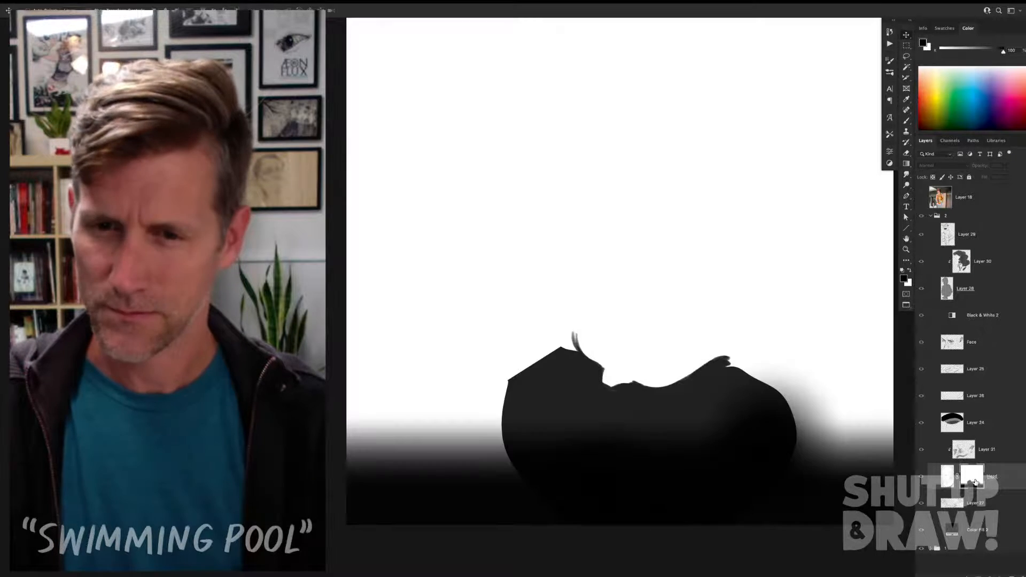
left_click(975, 483, "alt")
Step: Choose the Kyle's Drawing Box - Animator Pencil 2018 brush
key("b")
right_click(870, 362)
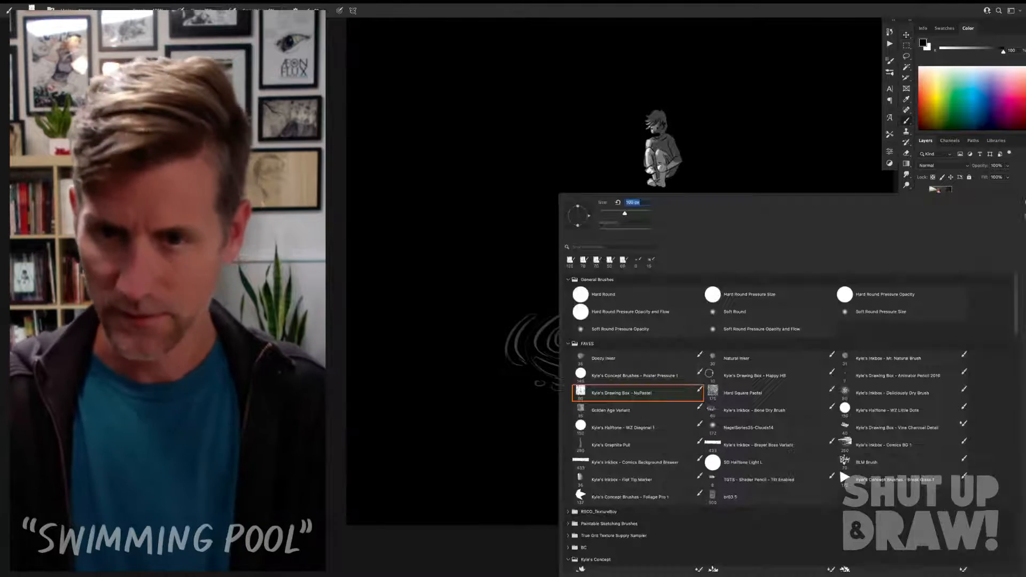
left_click(883, 362)
double_click(886, 377)
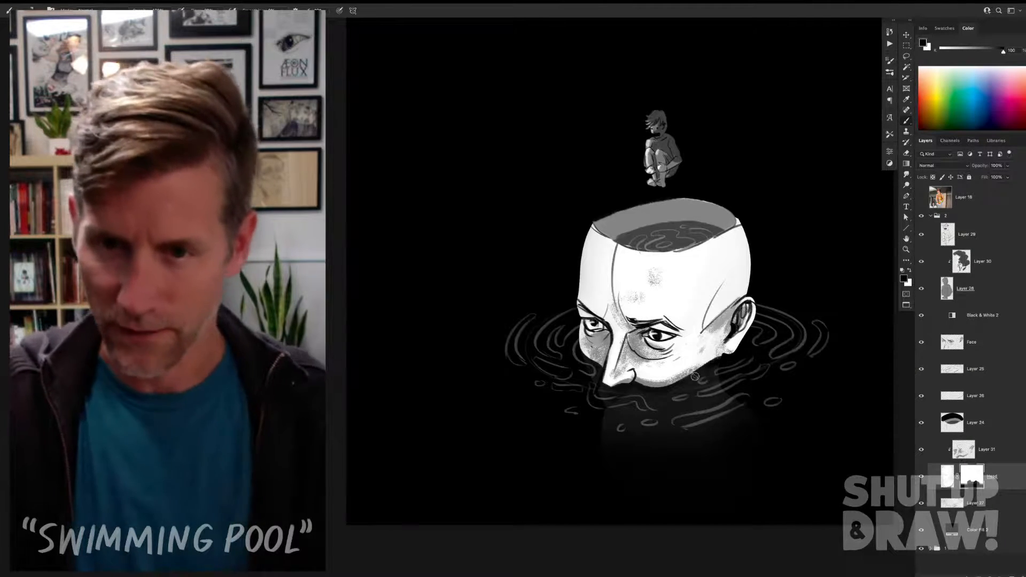
Step: Check Layer 31's shading by toggling it, and load the Head layer's mask as a selection before clearing it
left_click(922, 449)
left_click(921, 450)
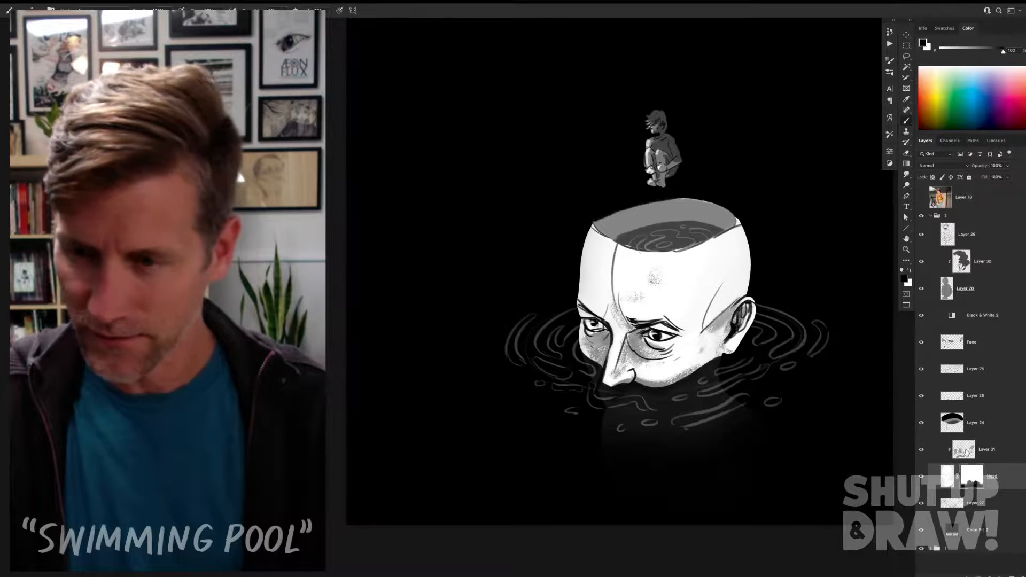
left_click(964, 451)
left_click(974, 478, "ctrl")
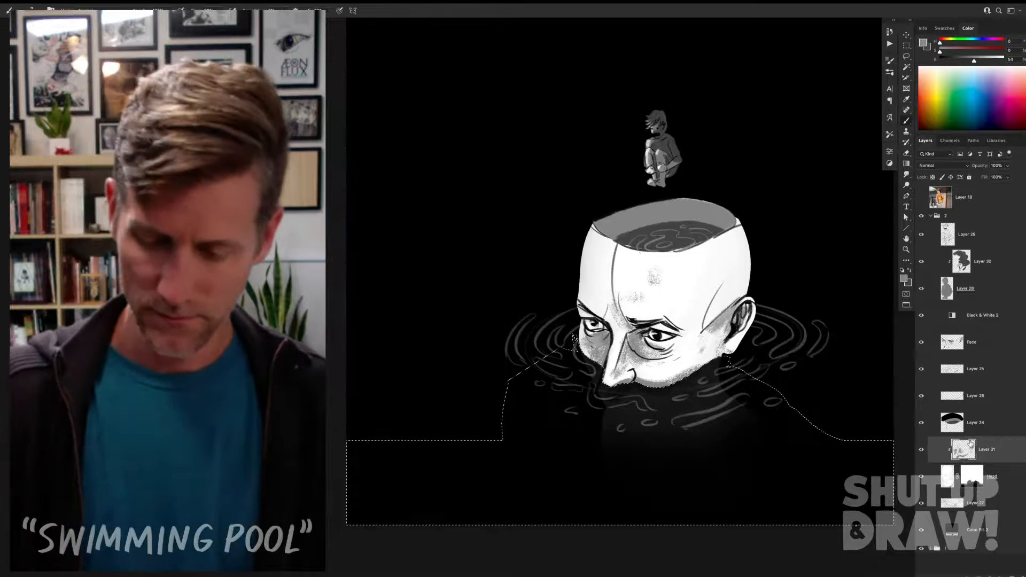
key("ctrl+d")
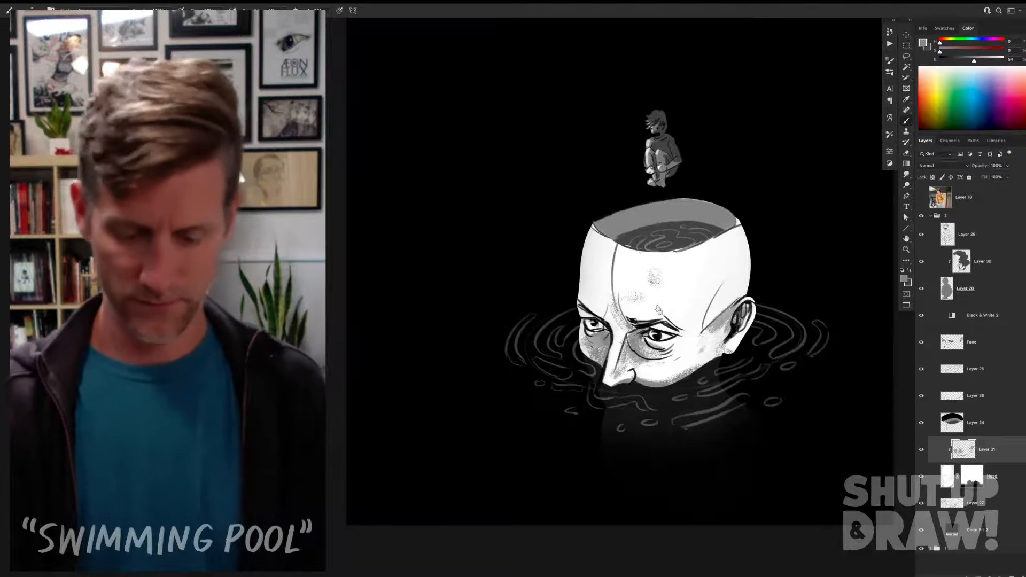
Step: Compare the whole redrawn illustration with the original by collapsing group 2 and toggling its visibility
key("v")
key("ctrl+0")
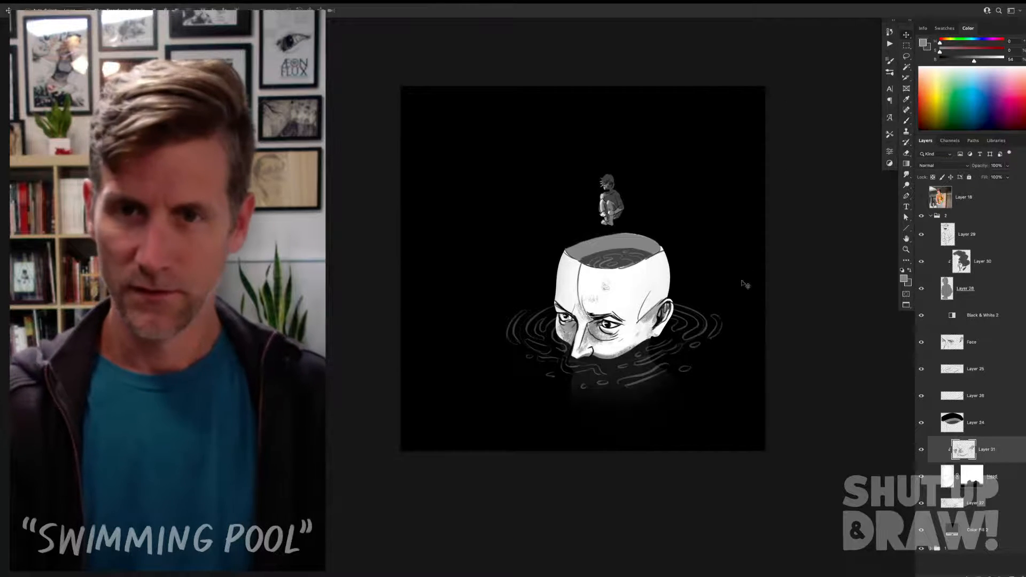
left_click_drag(717, 236, 771, 250)
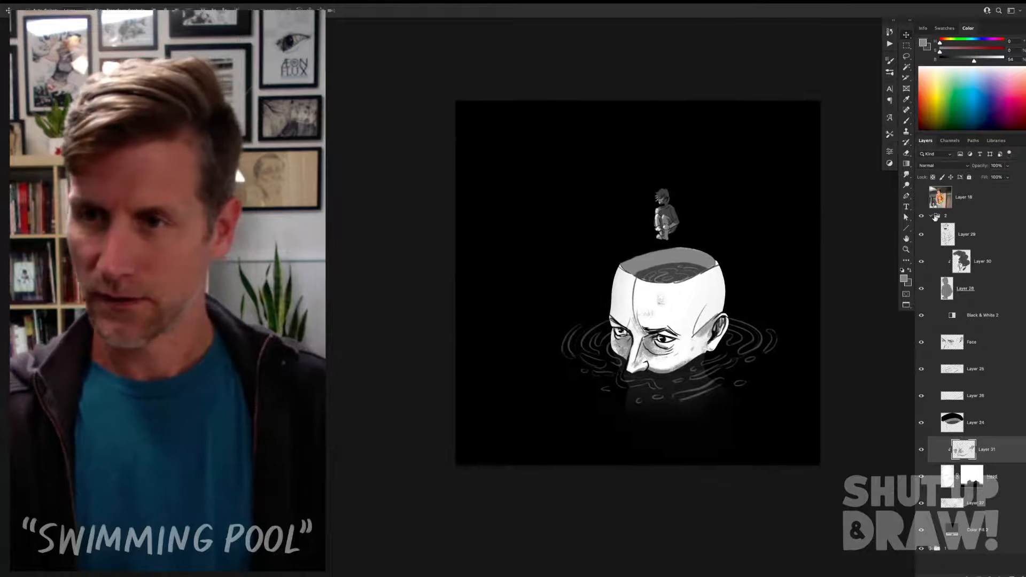
left_click(932, 216)
left_click(922, 216)
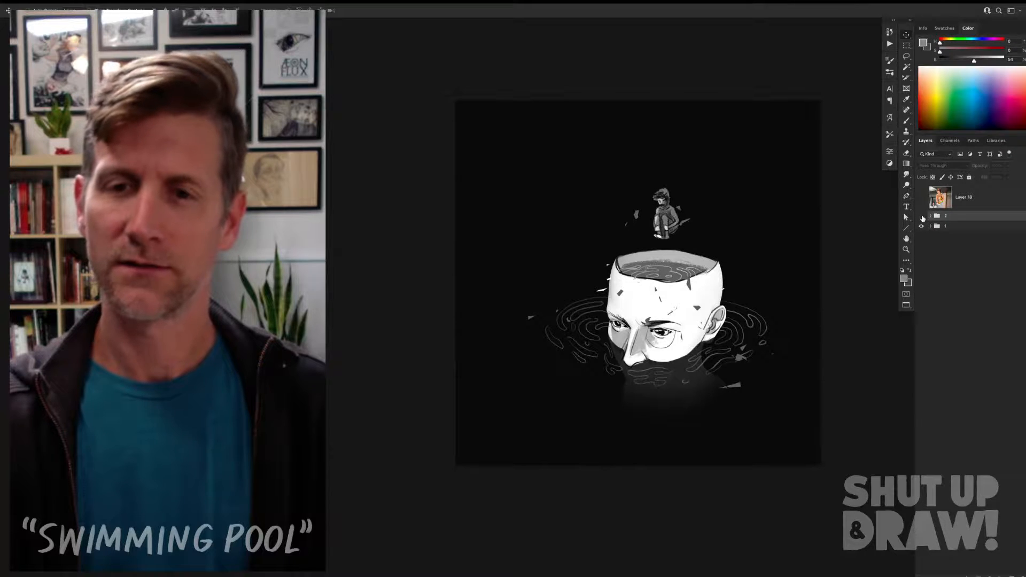
left_click(922, 217)
left_click(923, 216)
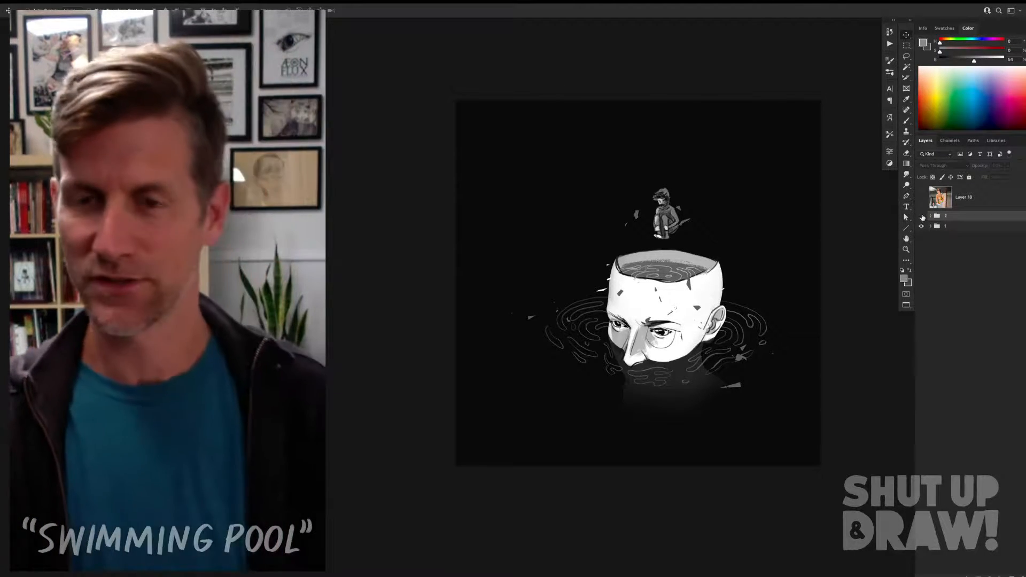
left_click(921, 216)
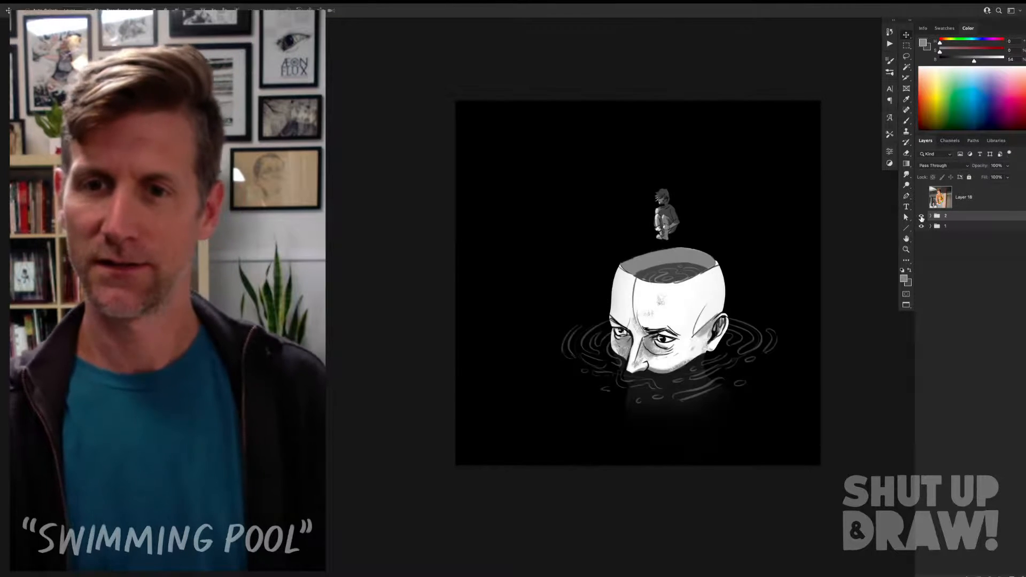
Step: Try a dark grey #0f0f0f for the Color Fill 2 background in group 2 and return it to black
left_click(929, 216)
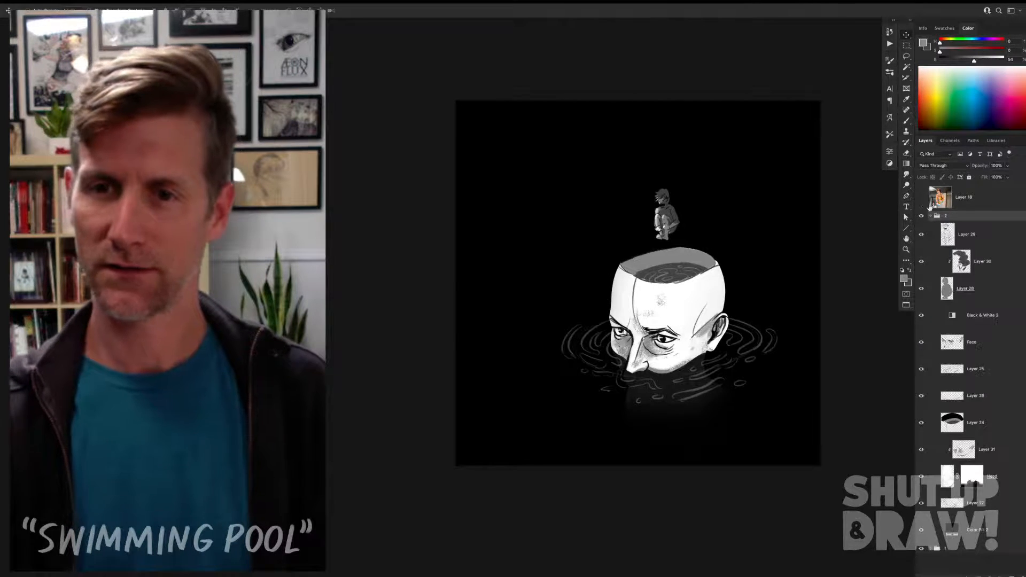
key("i")
double_click(942, 423)
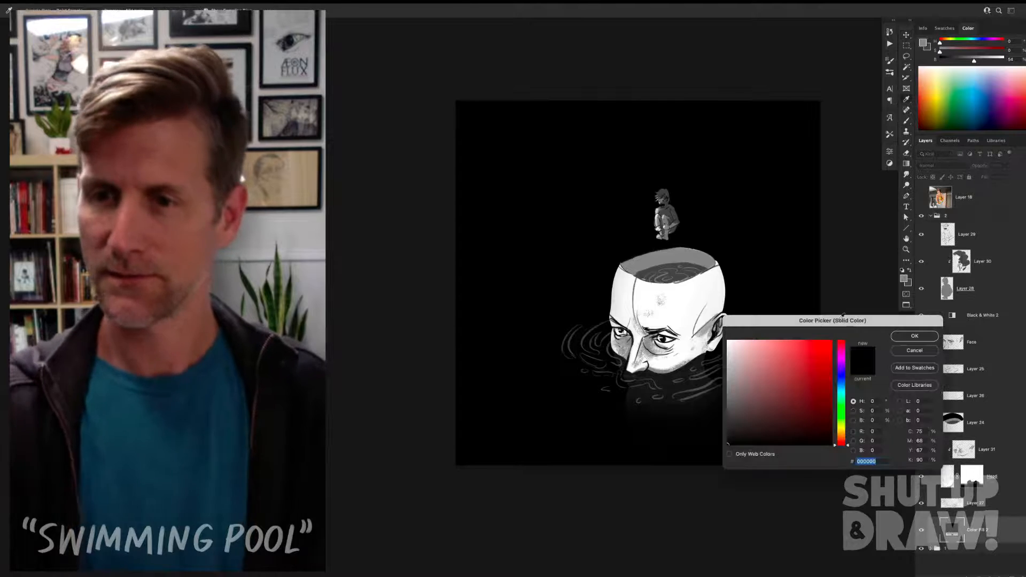
left_click(876, 421)
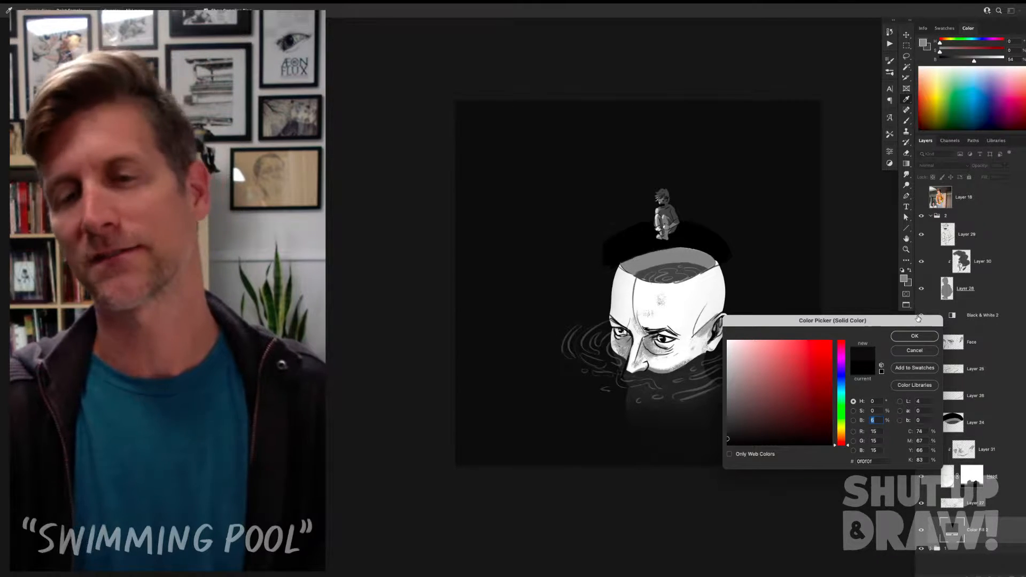
key("Down")
key("Down")
key("Down")
key("Down")
key("Down")
key("Down")
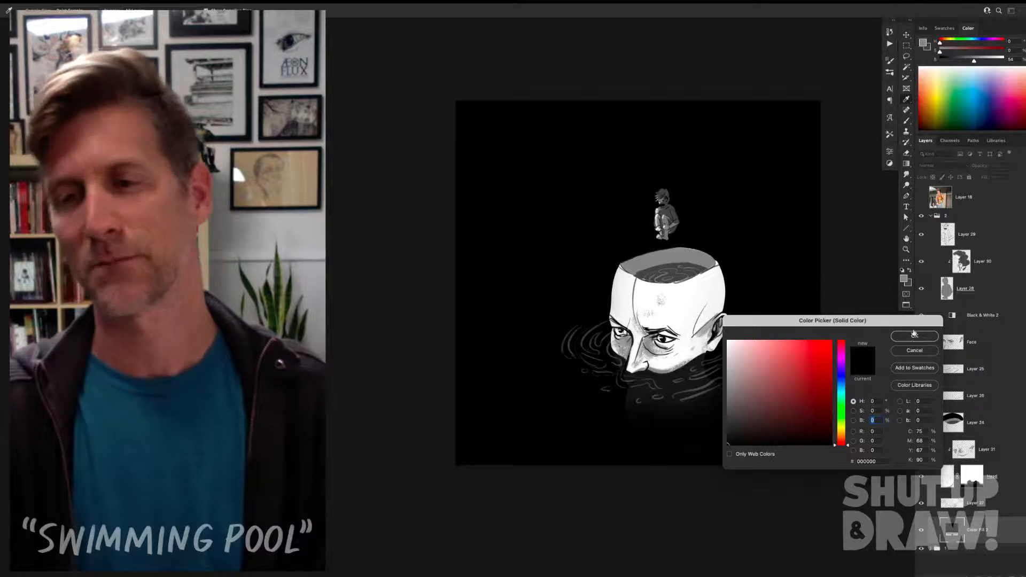
key("Return")
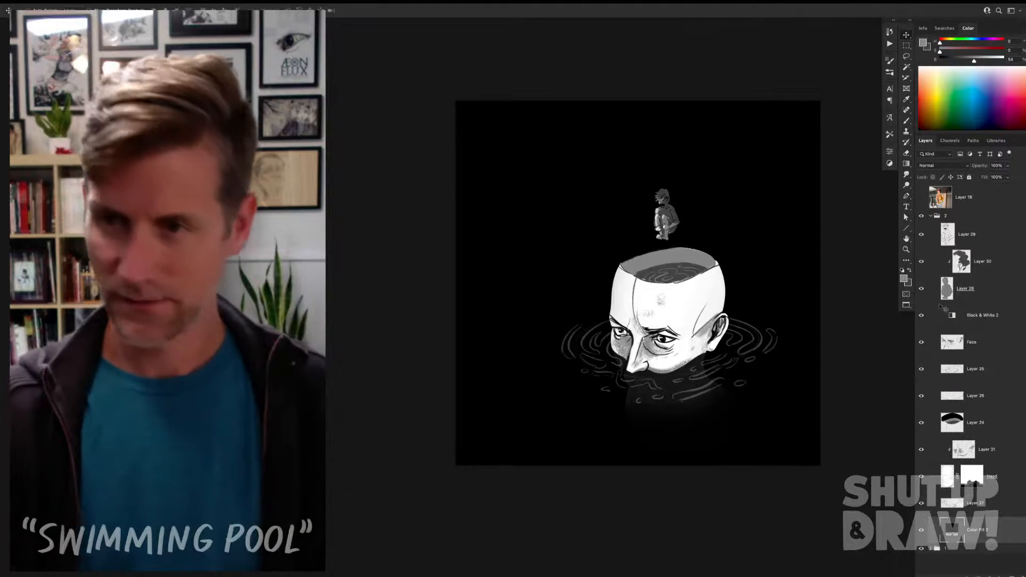
Step: Add a new layer at the top of group 2 and choose the Kyle's Concept Brushes Break Glass brush
left_click(976, 235)
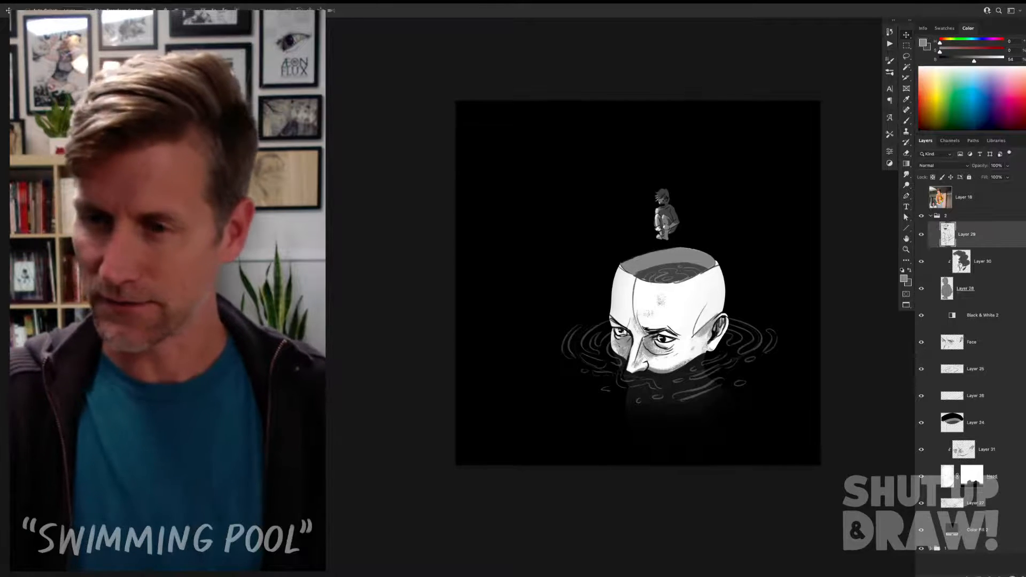
left_click(1012, 575)
key("b")
right_click(660, 288)
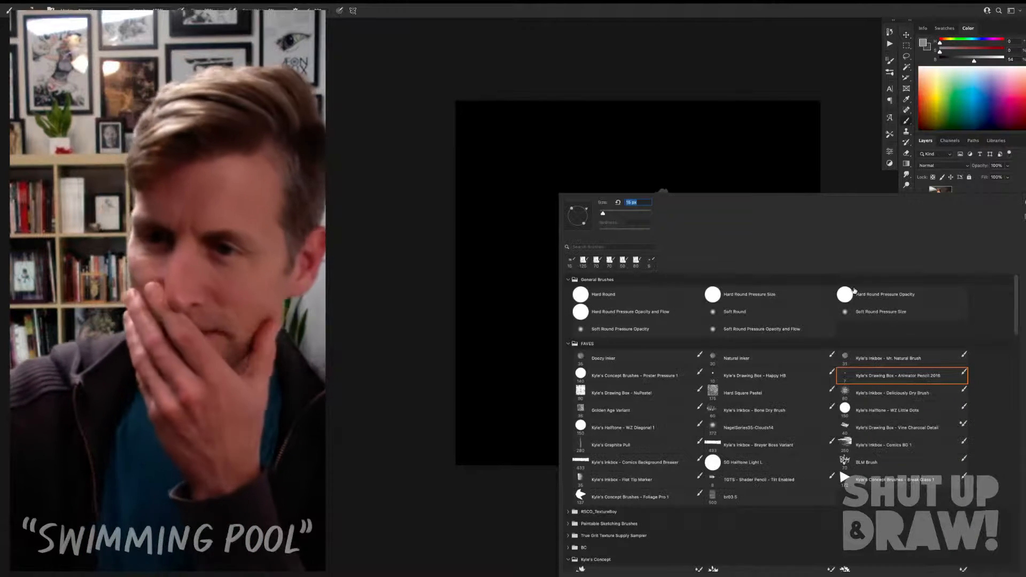
double_click(877, 480)
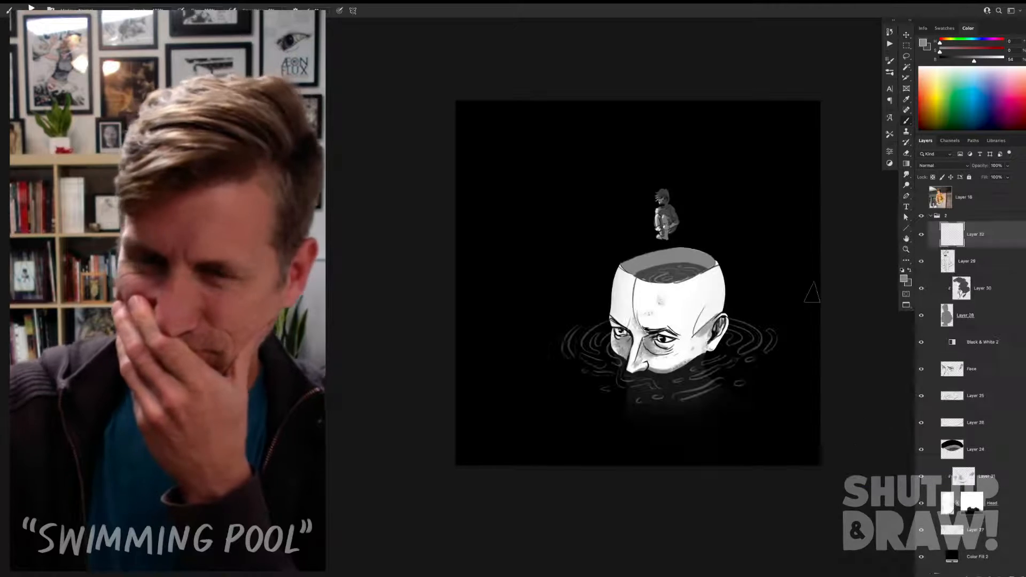
Step: Scatter small grey shards around the crouching figure, beside the head and over the water, undoing the stroke across the forehead
left_click_drag(694, 216, 658, 231)
left_click_drag(661, 287, 644, 297)
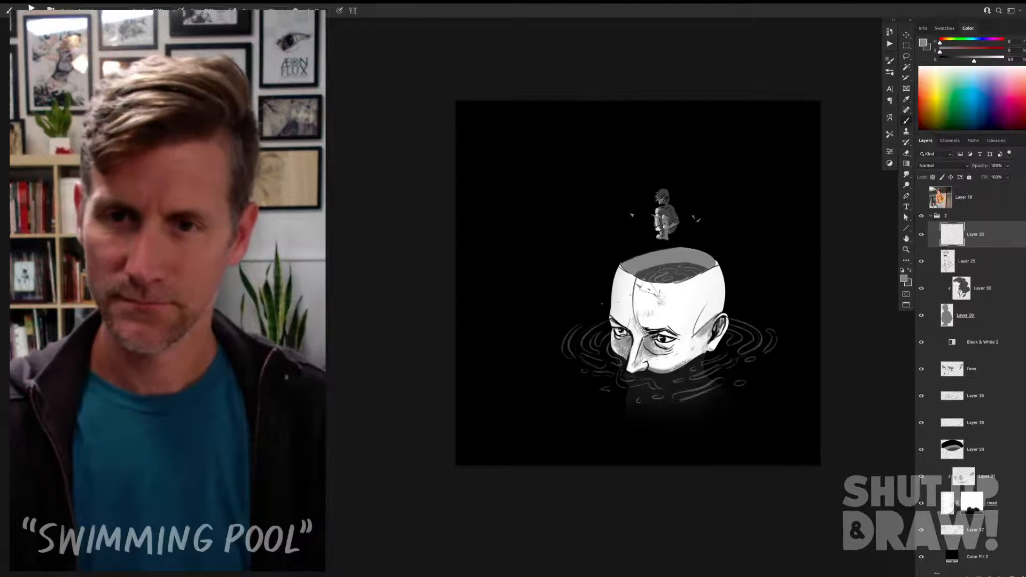
key("super+z")
left_click(596, 283)
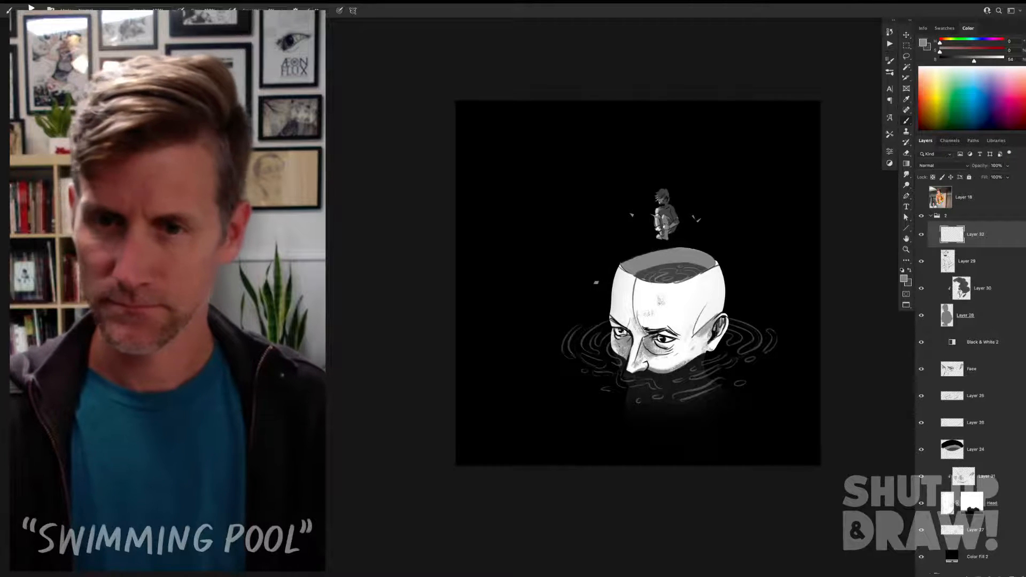
left_click(663, 378)
left_click(578, 356)
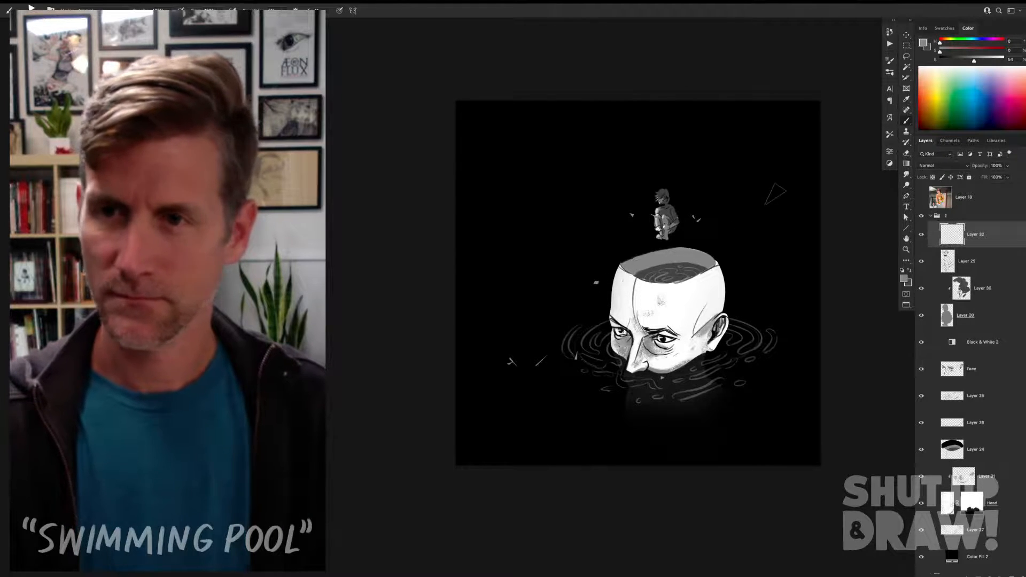
Step: Sample the dark grey of the water inside the head and stamp dark shards across the forehead below the rim
left_click(675, 269, "alt")
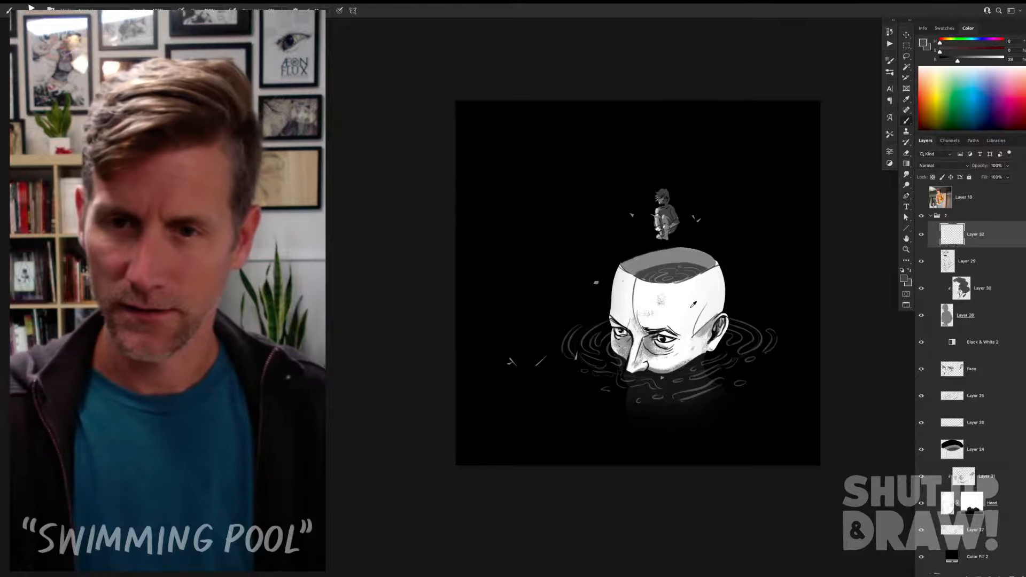
left_click(658, 299)
left_click(700, 286)
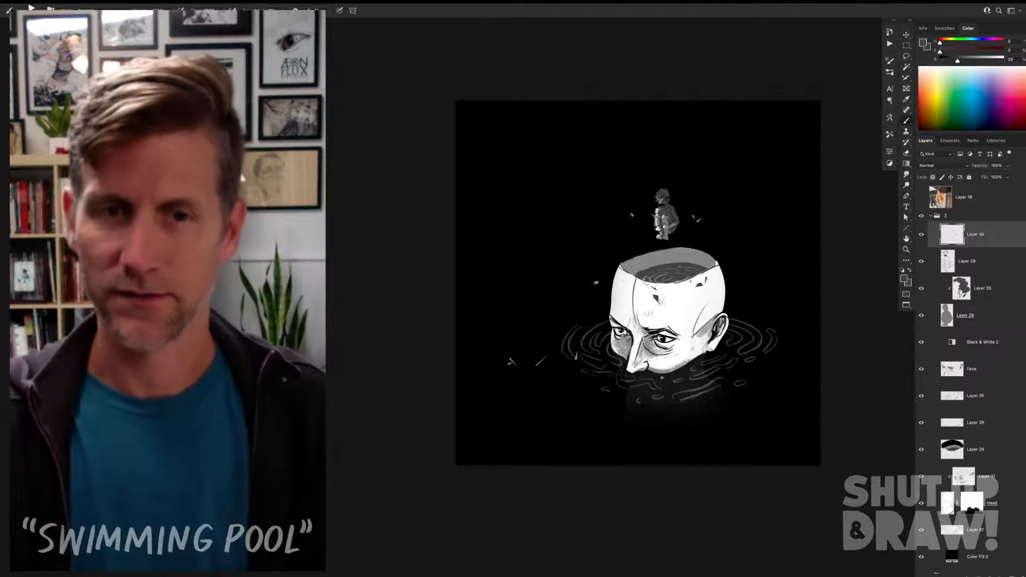
left_click_drag(644, 276, 665, 291)
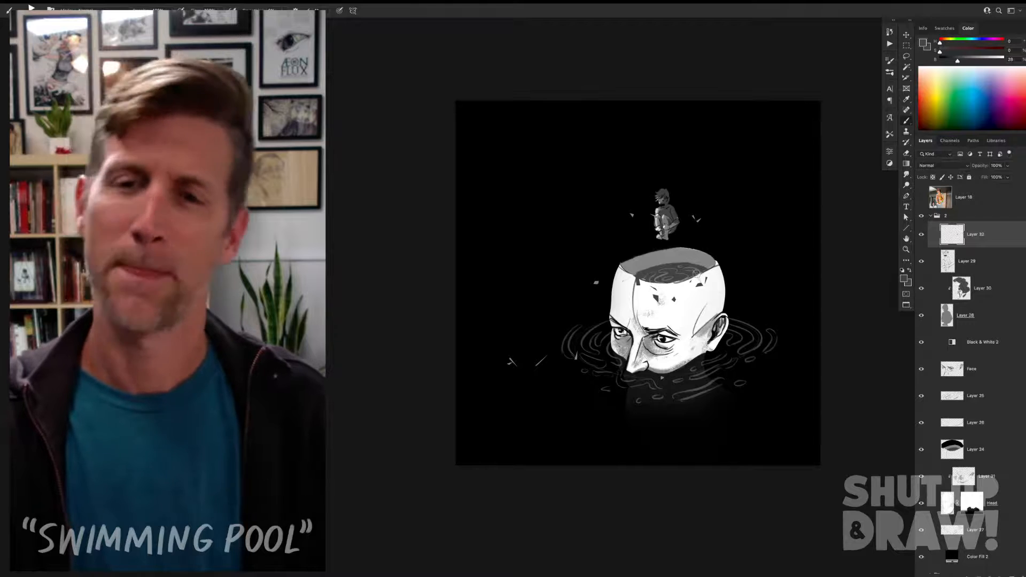
key("super+z")
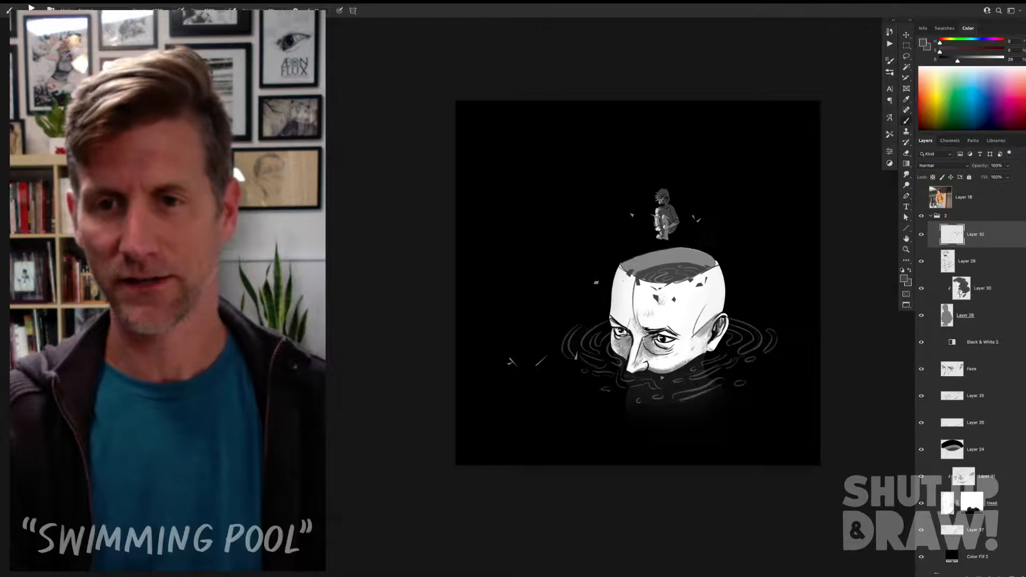
Step: Scatter more small grey shards over the dark water around the head and beside the crouching figure, resampling greys from the artwork
mouse_move(683, 421)
left_mouse_down()
mouse_move(694, 427)
mouse_move(669, 433)
left_mouse_up()
left_click_drag(533, 343, 524, 362)
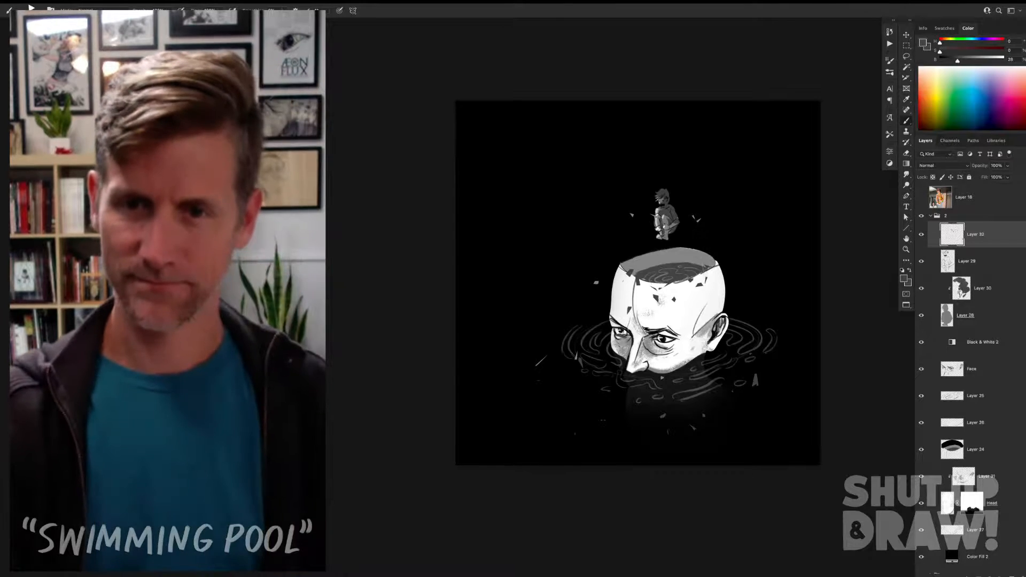
left_click(718, 288, "alt")
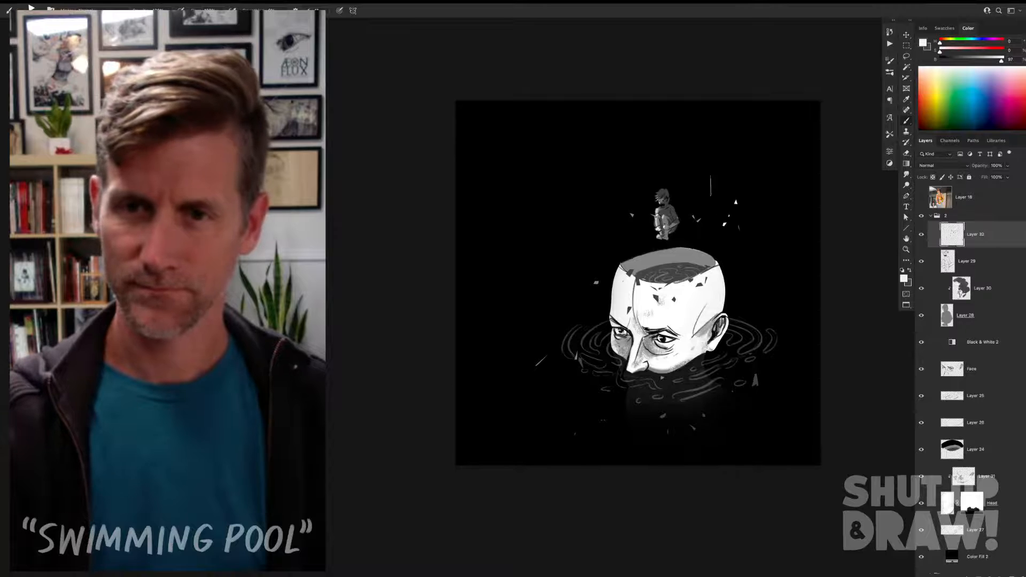
left_click(663, 211, "alt")
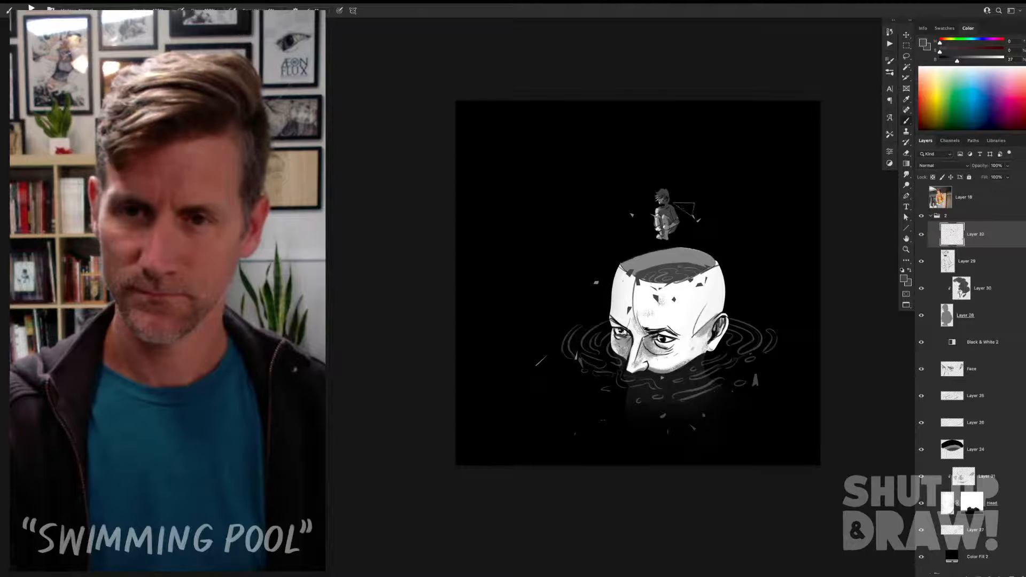
left_click(674, 270, "alt")
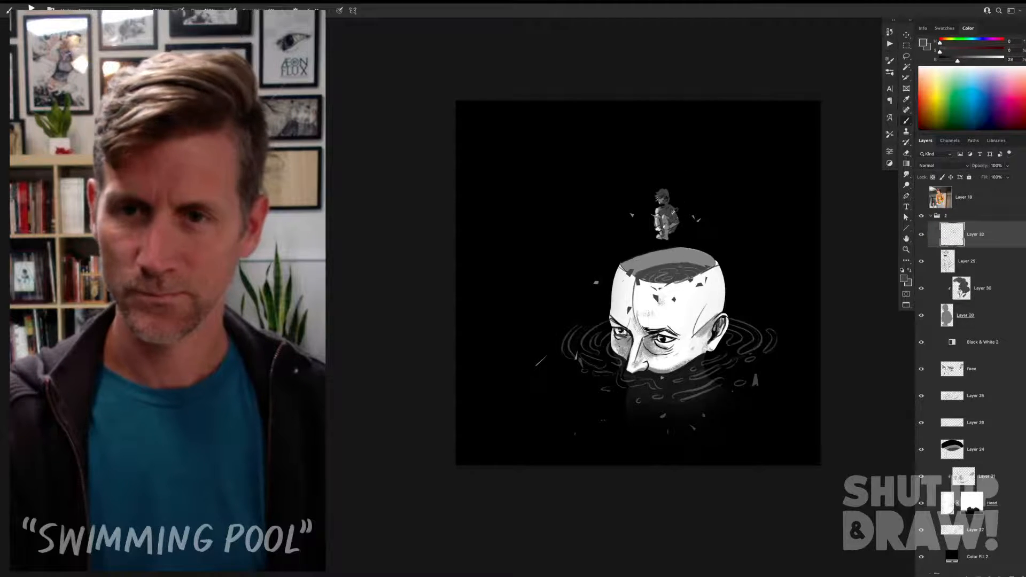
left_click_drag(656, 199, 642, 208)
left_click_drag(679, 209, 686, 218)
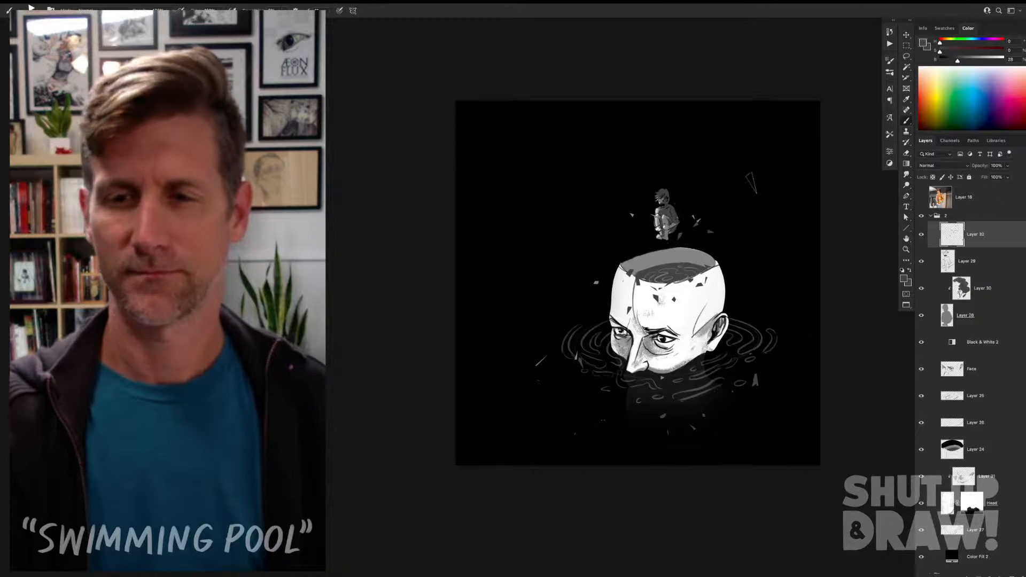
Step: Hide and show group 2 to compare the new drawing with the version in group 1
key("v")
left_click(931, 215)
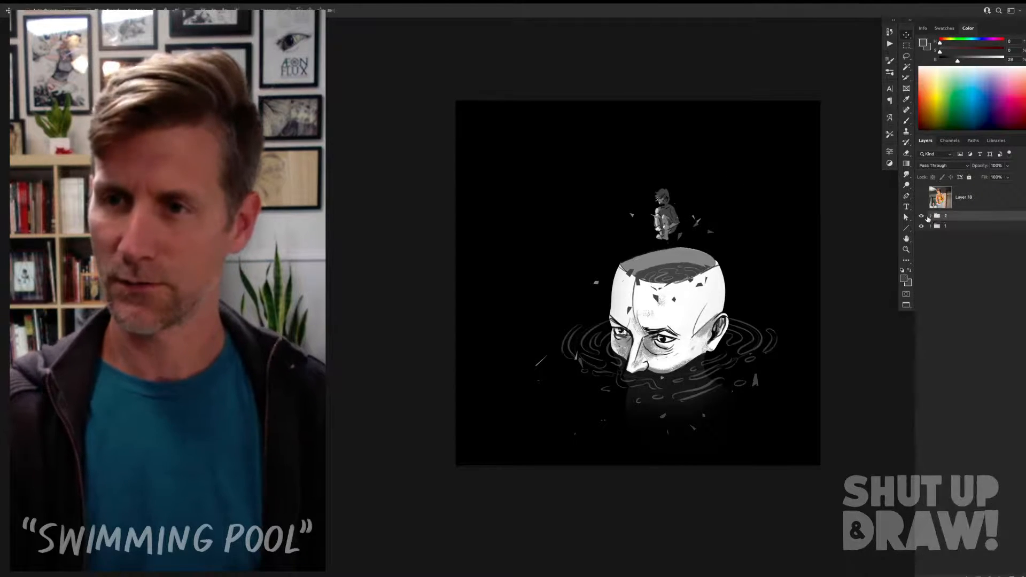
left_click(921, 216)
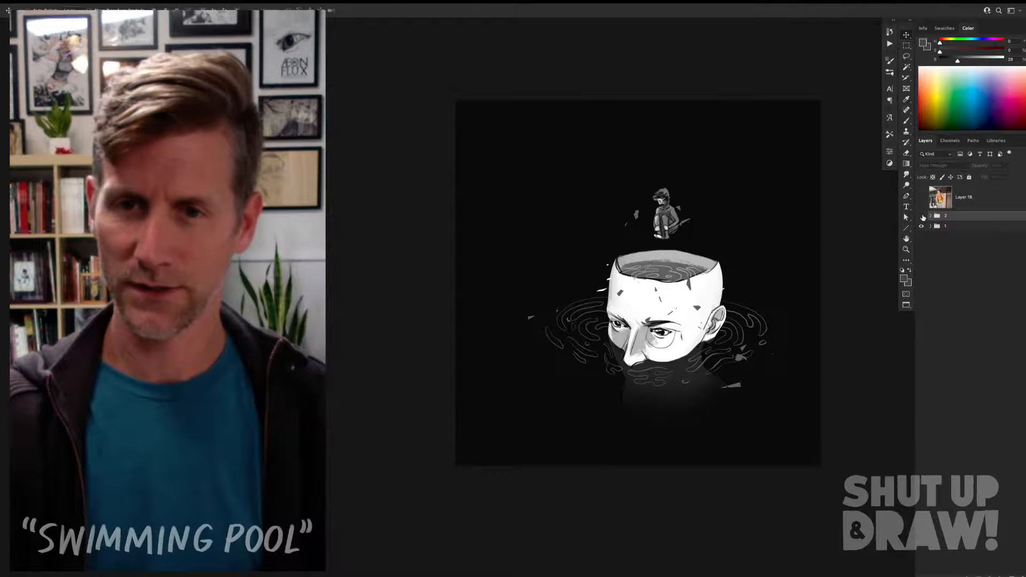
left_click(922, 216)
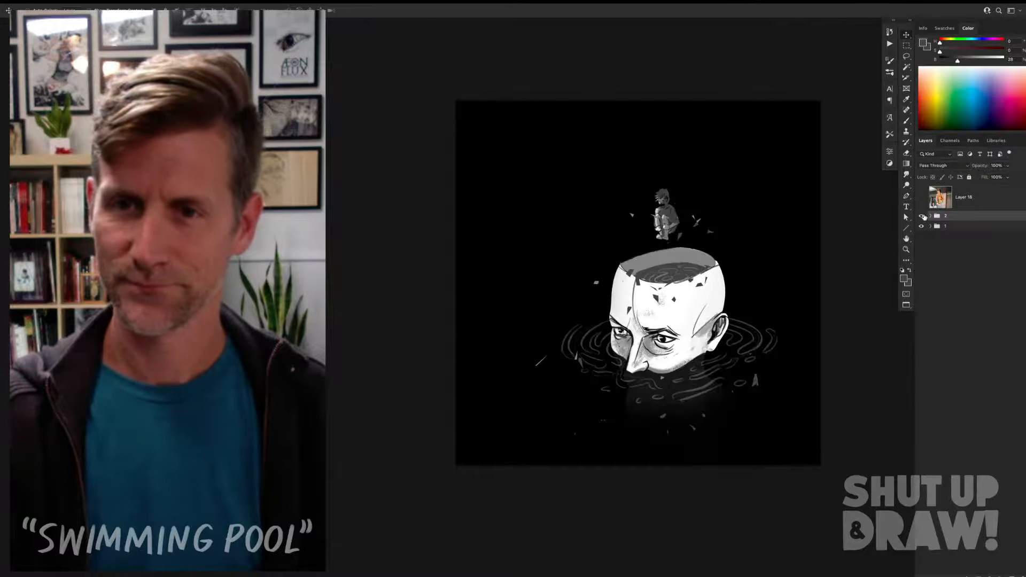
left_click(931, 216)
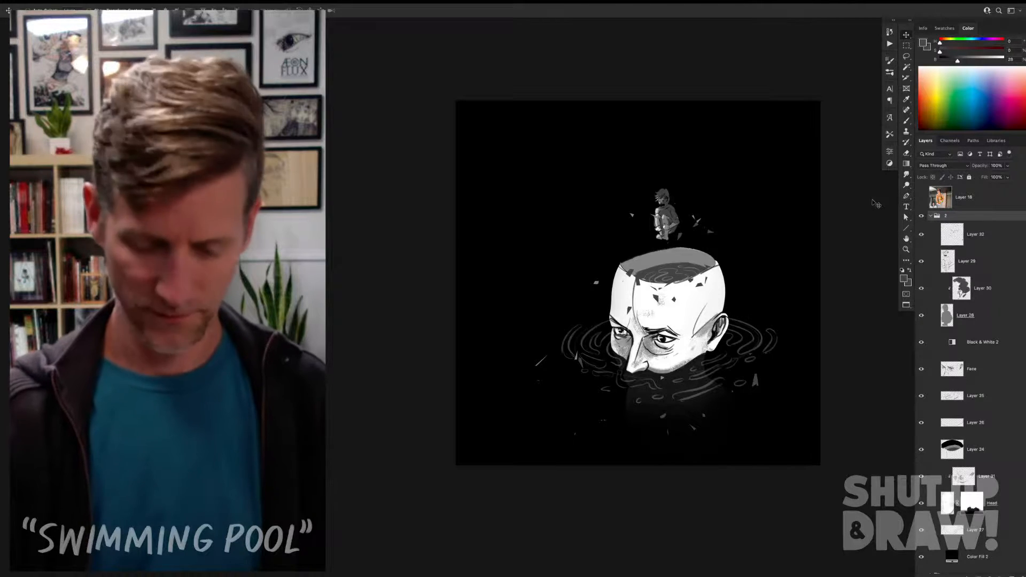
Step: Stamp dark and white shards on the shards layer across the forehead and broken rim, undoing unwanted strokes
left_click(976, 234)
key("b")
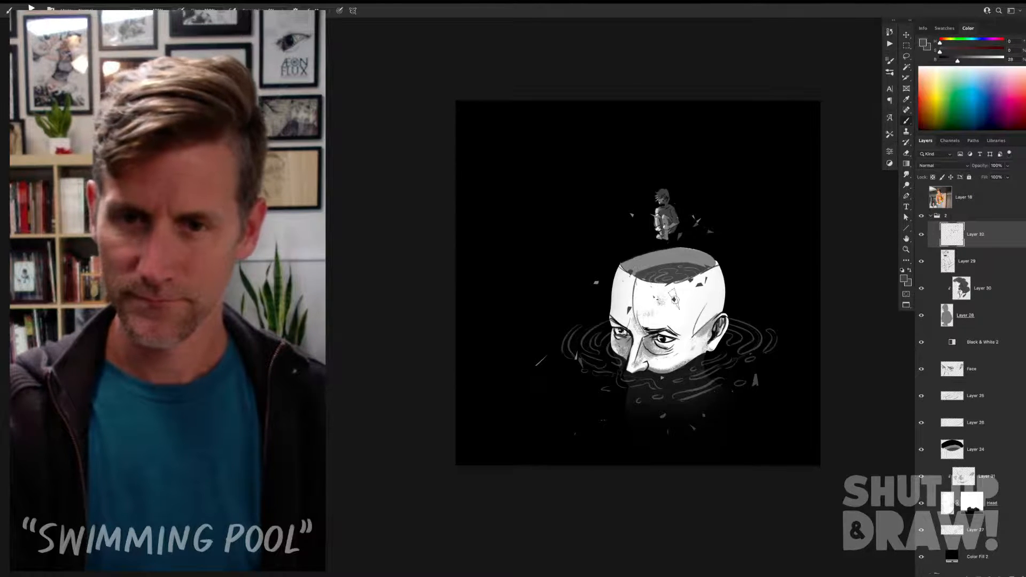
left_click_drag(713, 273, 697, 281)
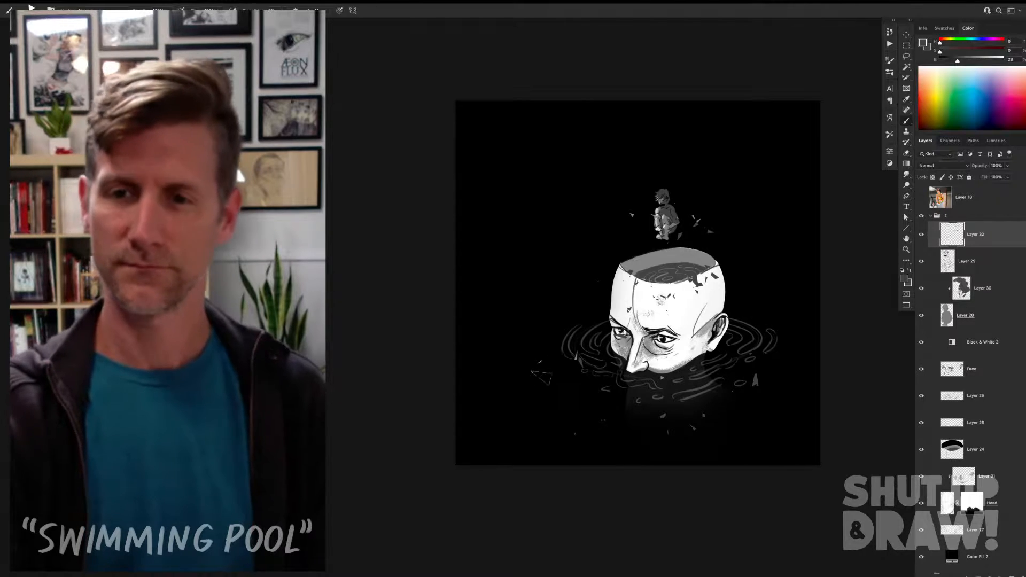
left_click(679, 273, "alt")
left_click(671, 325)
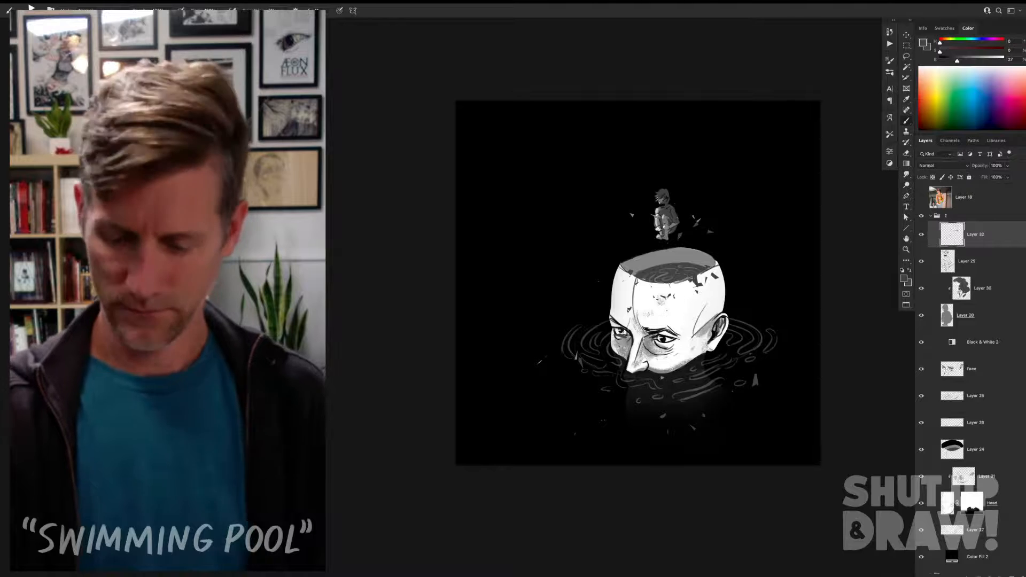
left_click(677, 364)
key("super+z")
key("super+z")
left_click(677, 299)
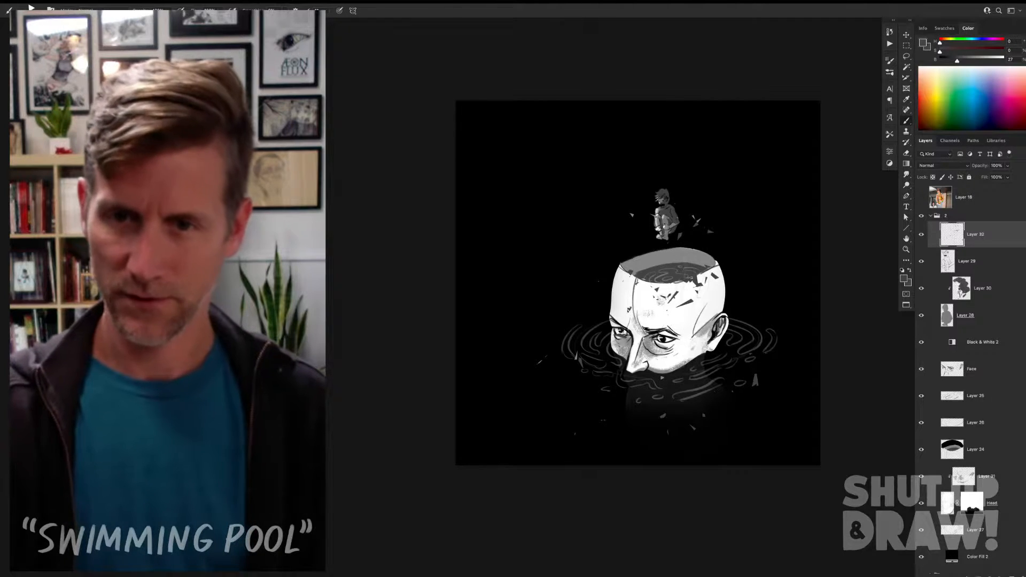
Step: Try a larger shard over the ripples beside the ear and undo it
left_click(768, 324)
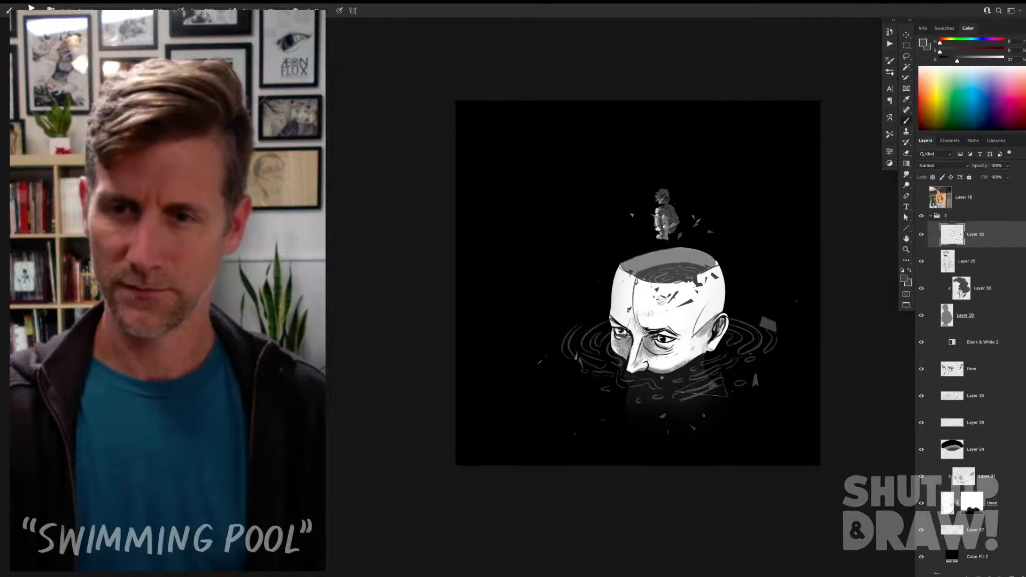
key("super+z")
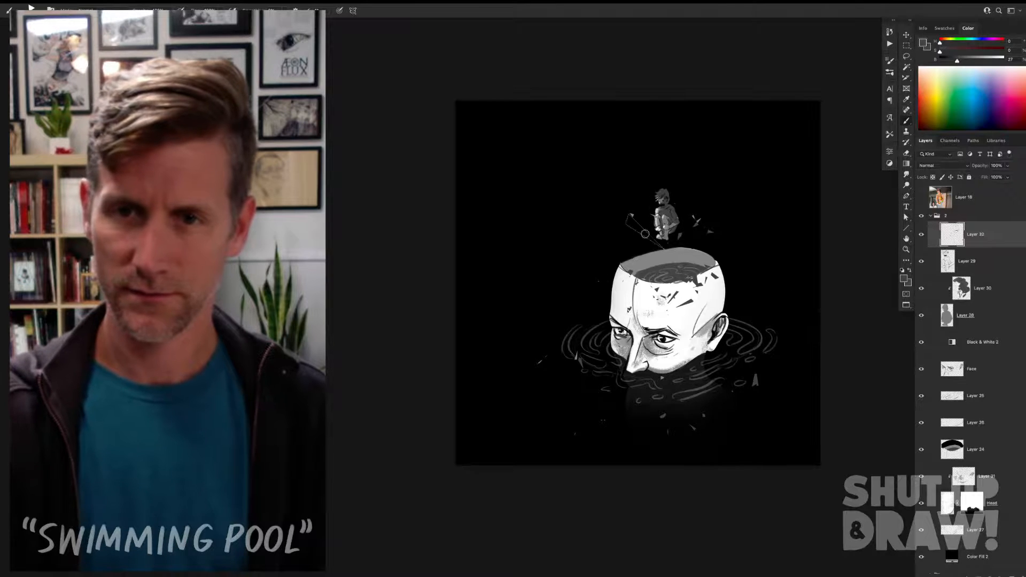
left_click(607, 425)
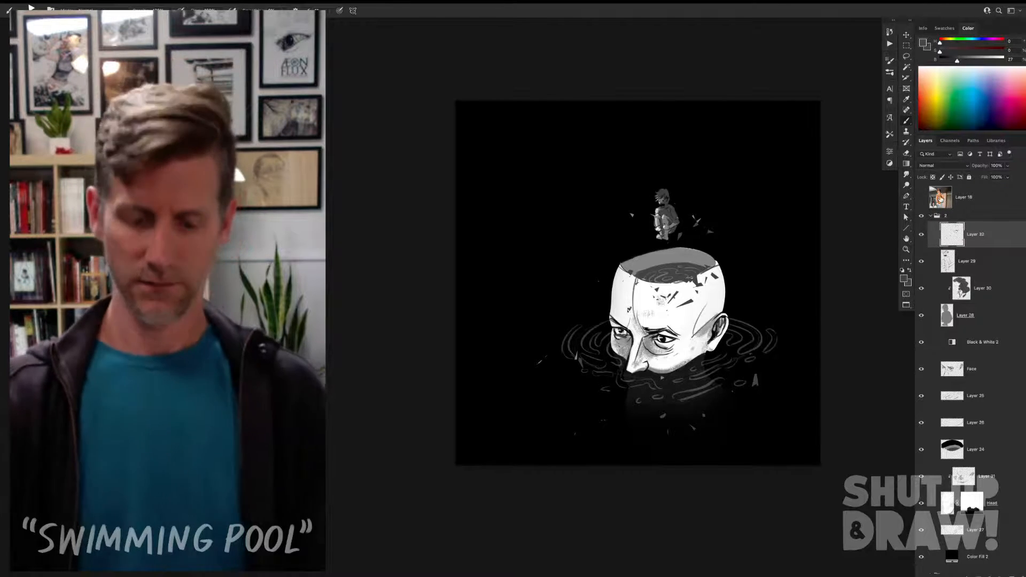
Step: Hide group 2 briefly to check the shards against the group 1 version
key("v")
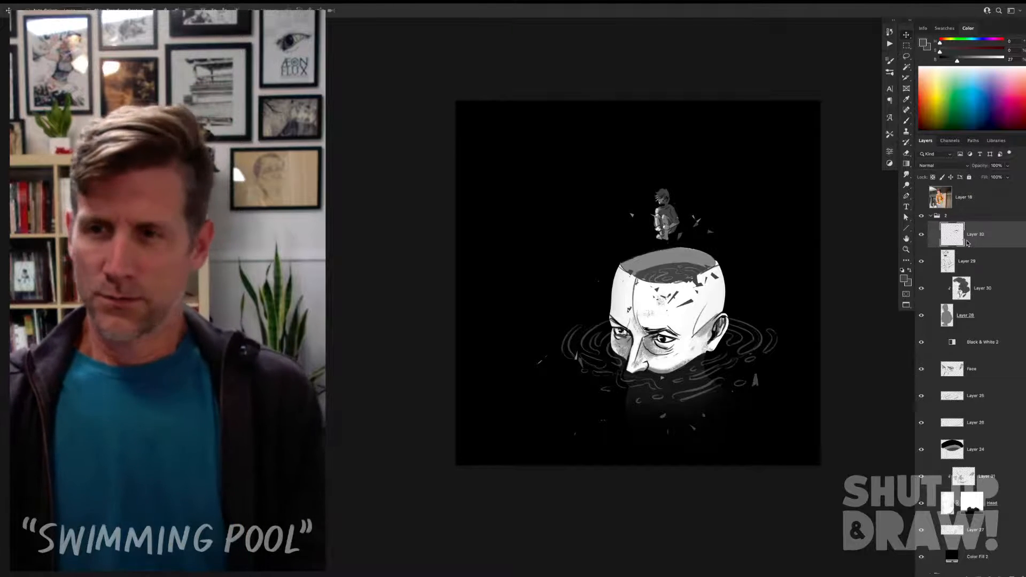
left_click(924, 217)
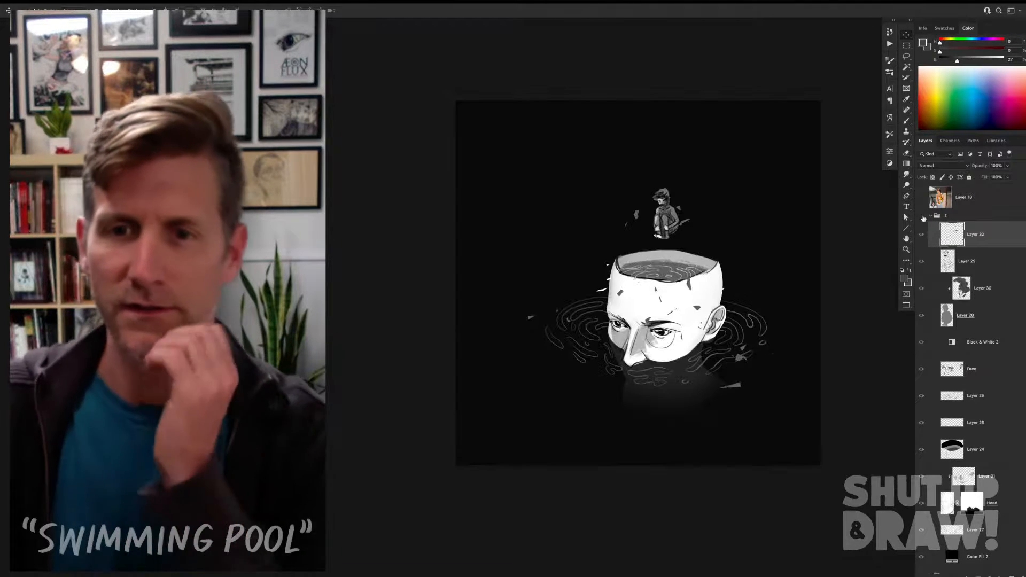
left_click(922, 216)
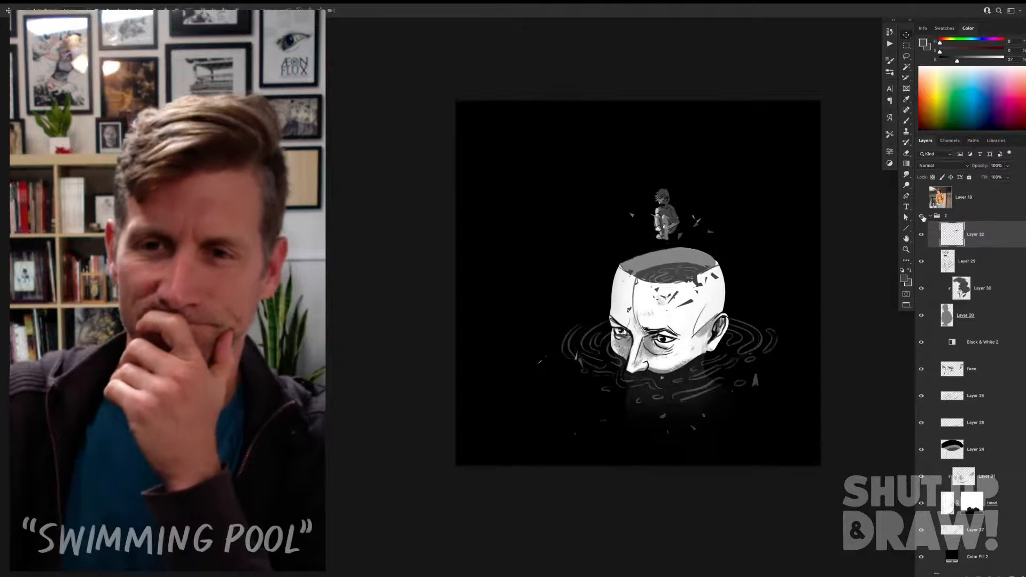
Step: Brighten the ripple lines layer inside the head with Levels, setting the white input level to 175
left_click(666, 278)
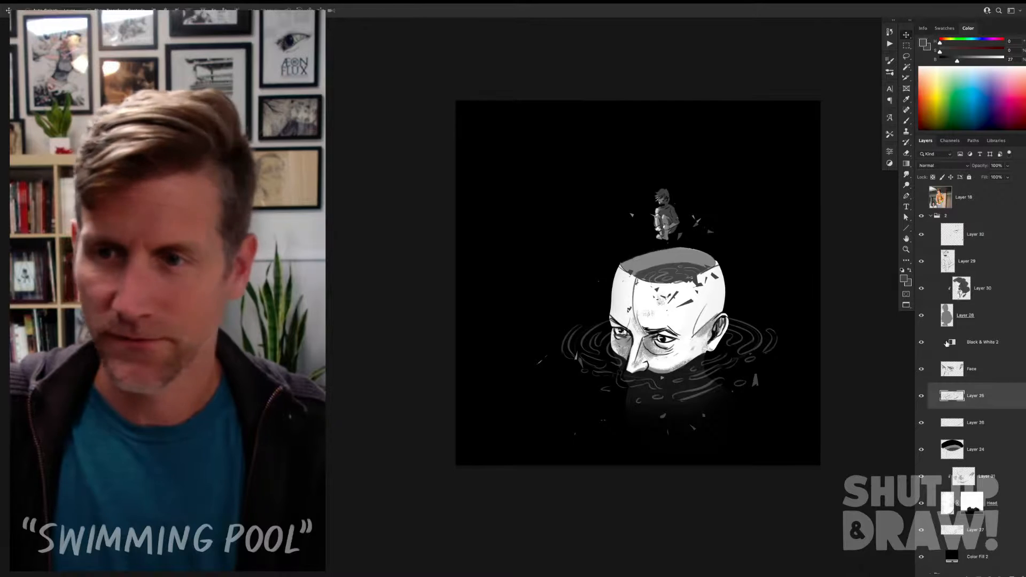
left_click(921, 395)
left_click(921, 395)
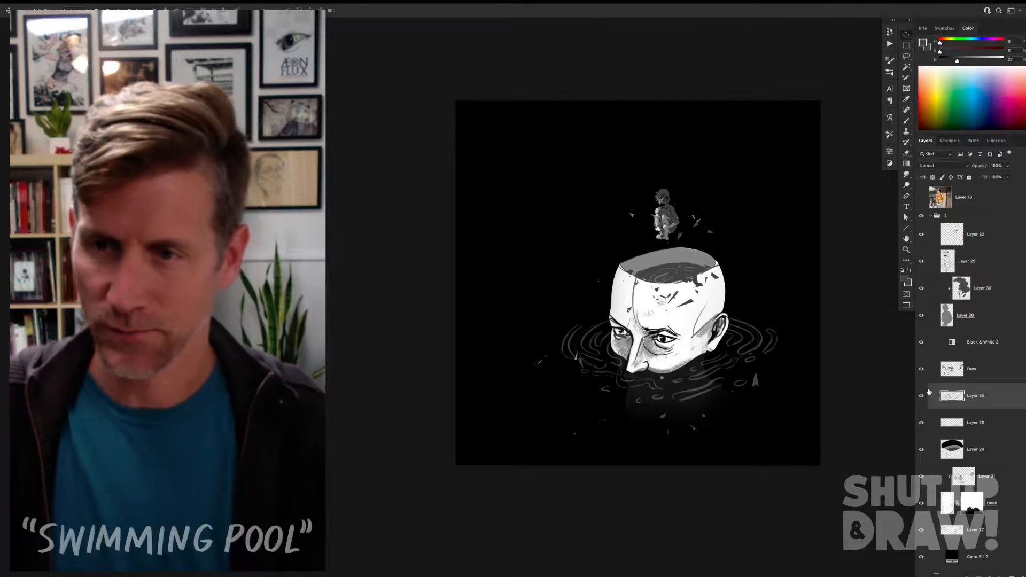
key("ctrl+l")
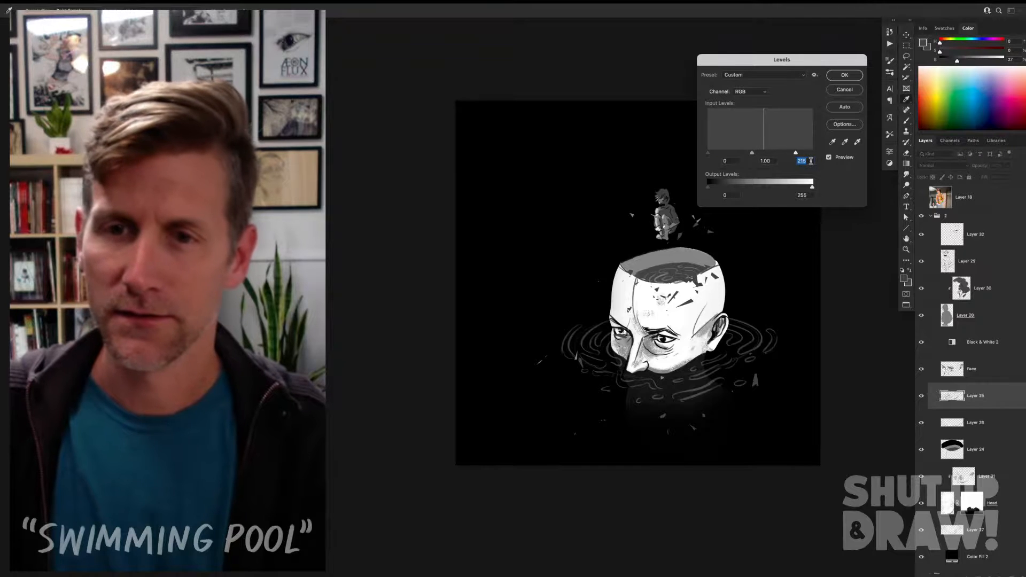
left_click(855, 77)
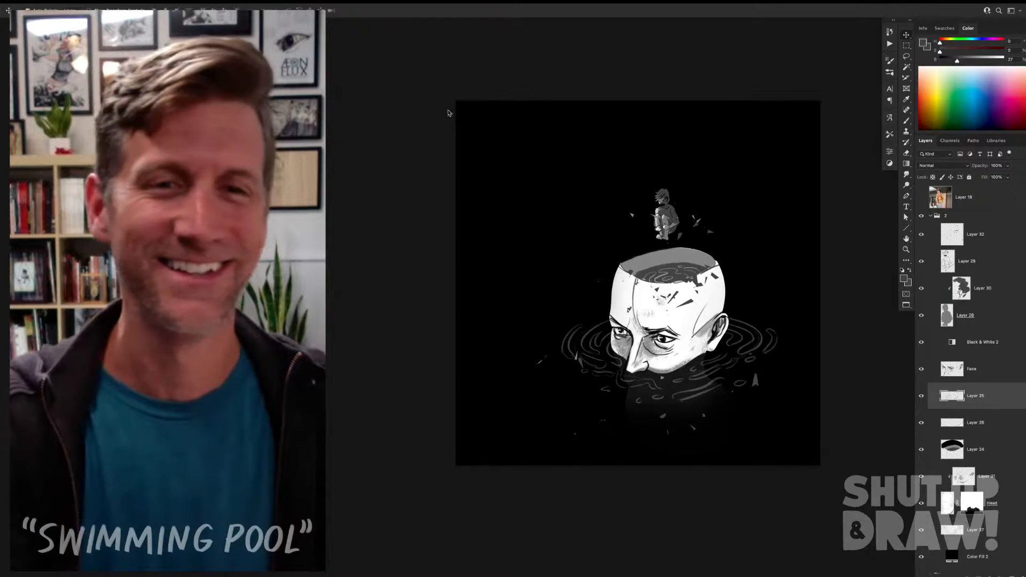
Step: Examine the illustration without the interface panels, close up on the head and crouching figure, and as a whole
key("Tab")
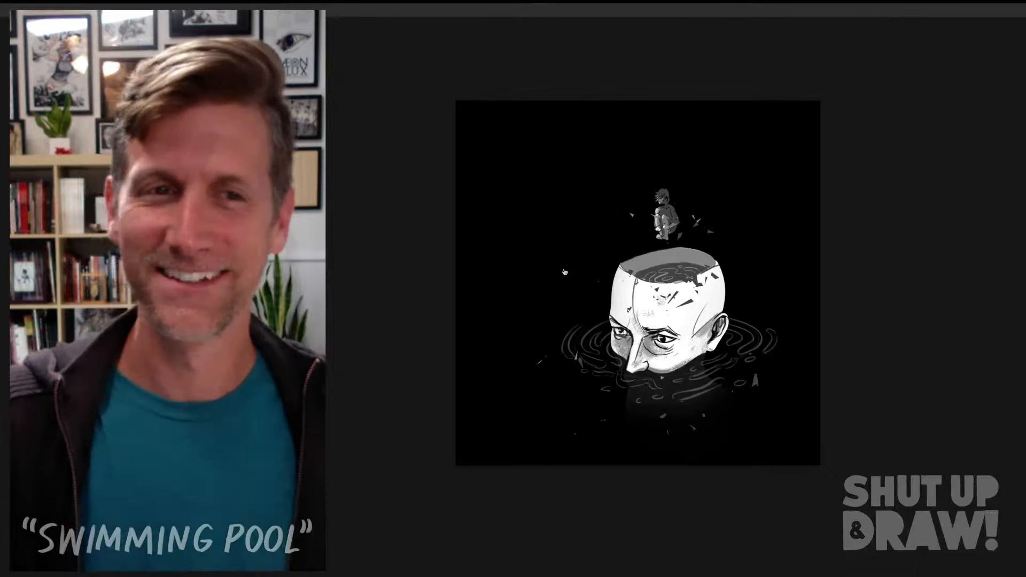
key("Tab")
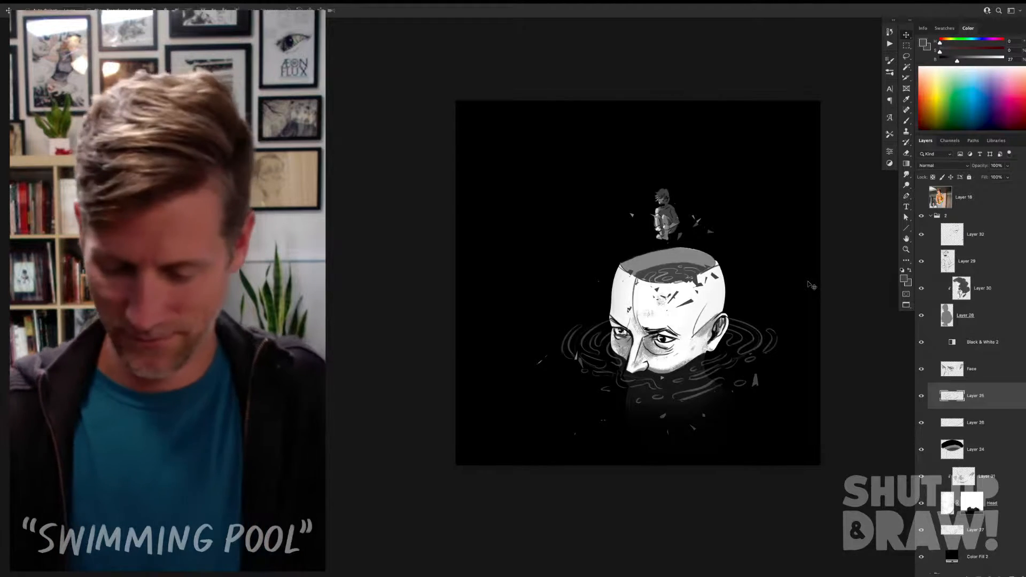
key("super+plus")
left_click_drag(776, 205, 621, 197)
key("super+plus")
key("super+plus")
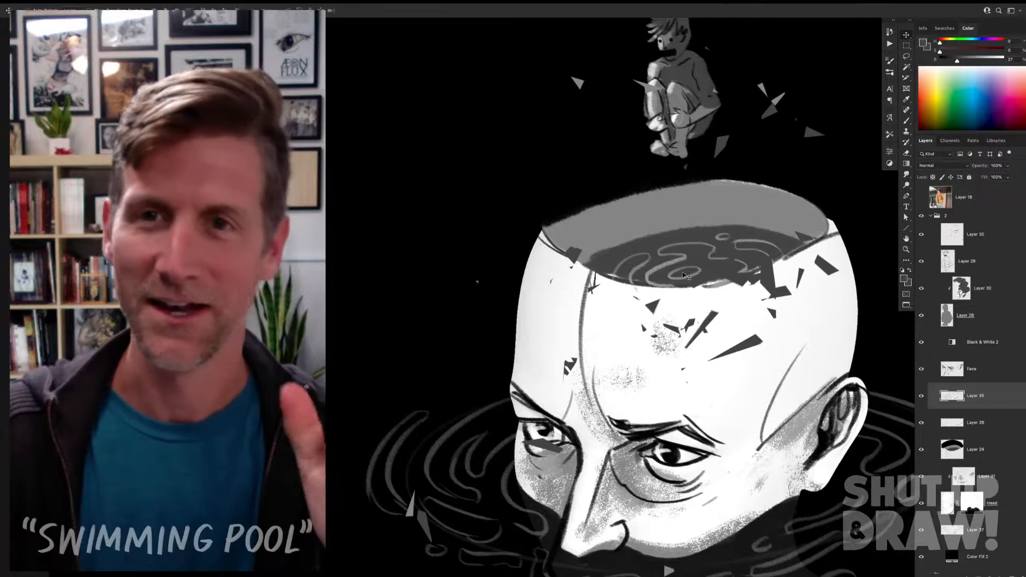
key("ctrl+0")
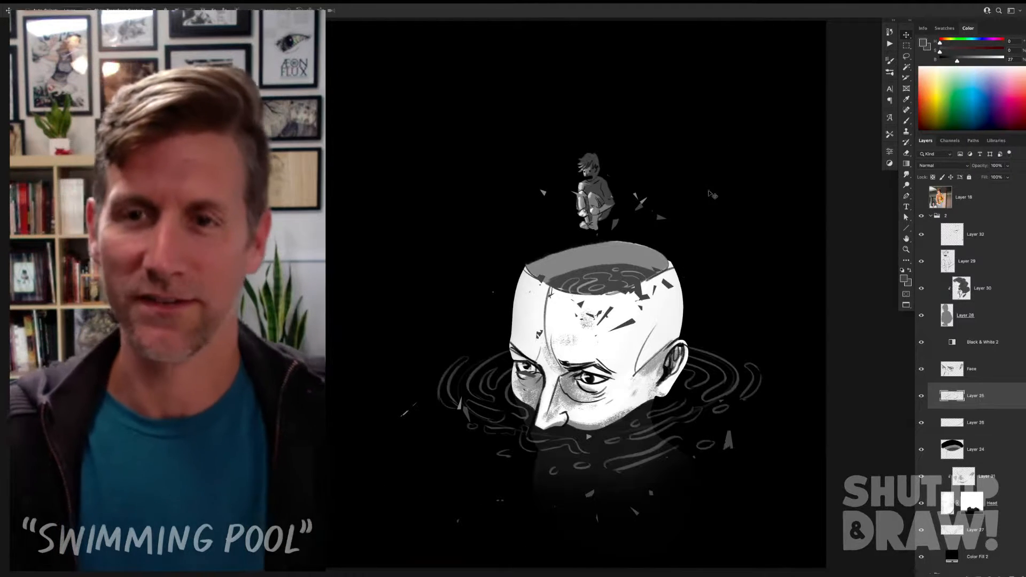
left_click_drag(719, 180, 765, 180)
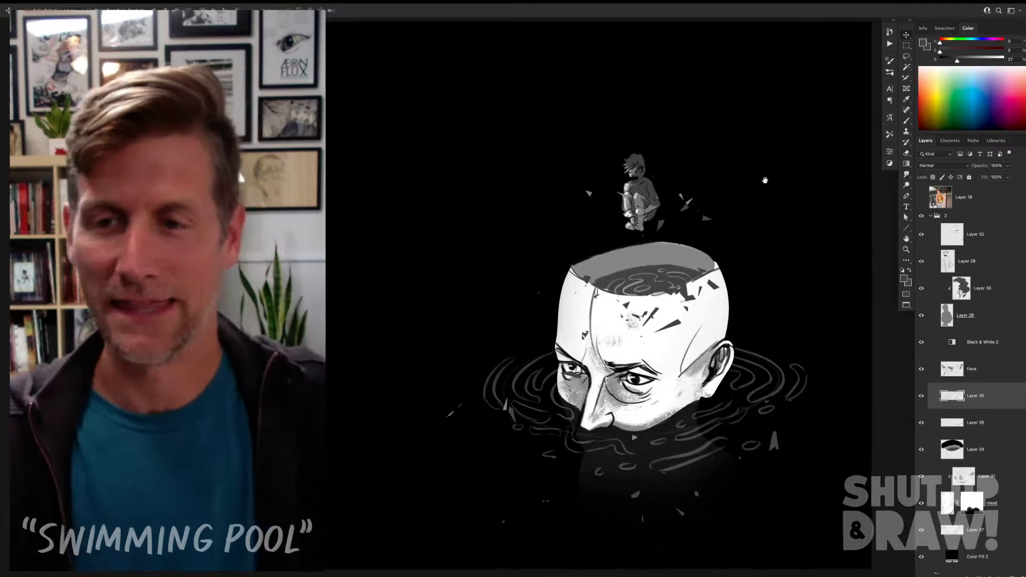